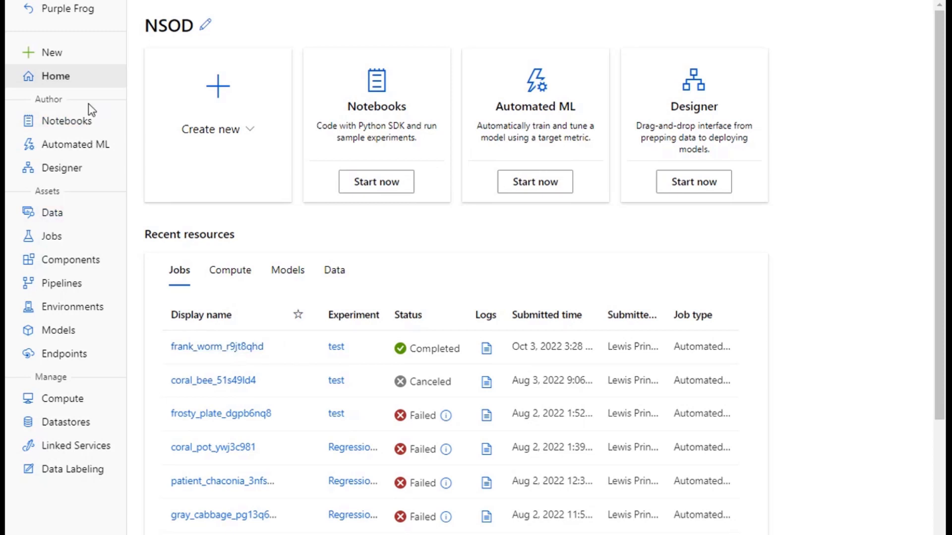
Look over the workspace's authoring pages: Notebooks, Automated ML and Designer
{"action": "left_click", "coordinate": [89, 130]}
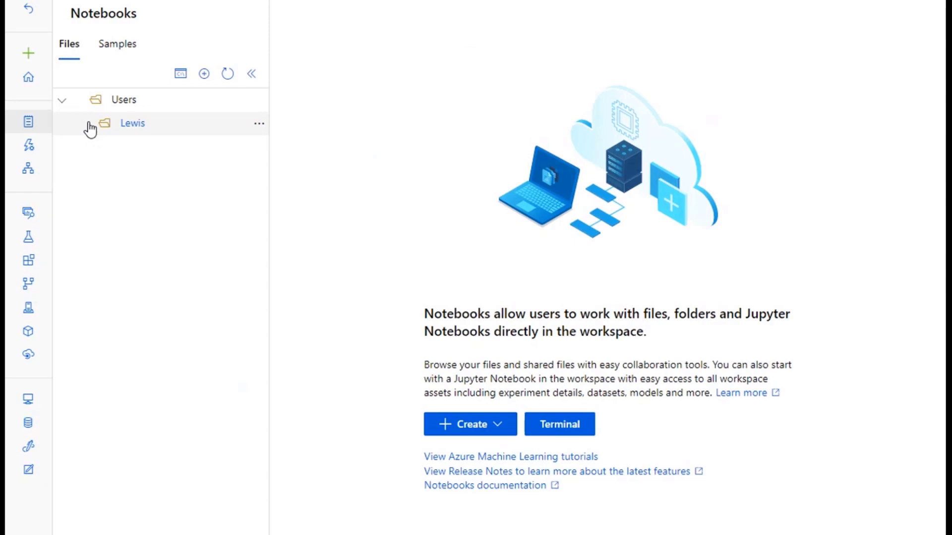
{"action": "left_click", "coordinate": [31, 145]}
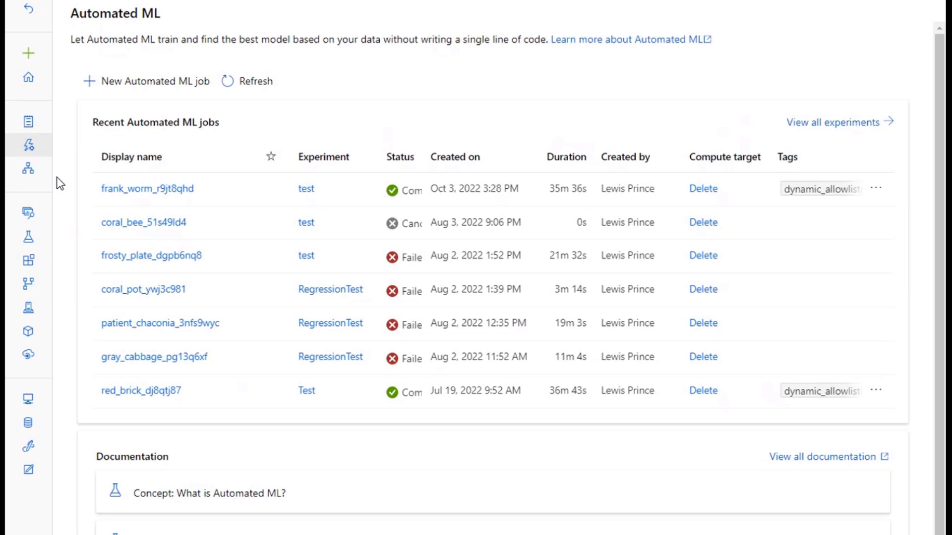
{"action": "left_click", "coordinate": [29, 169]}
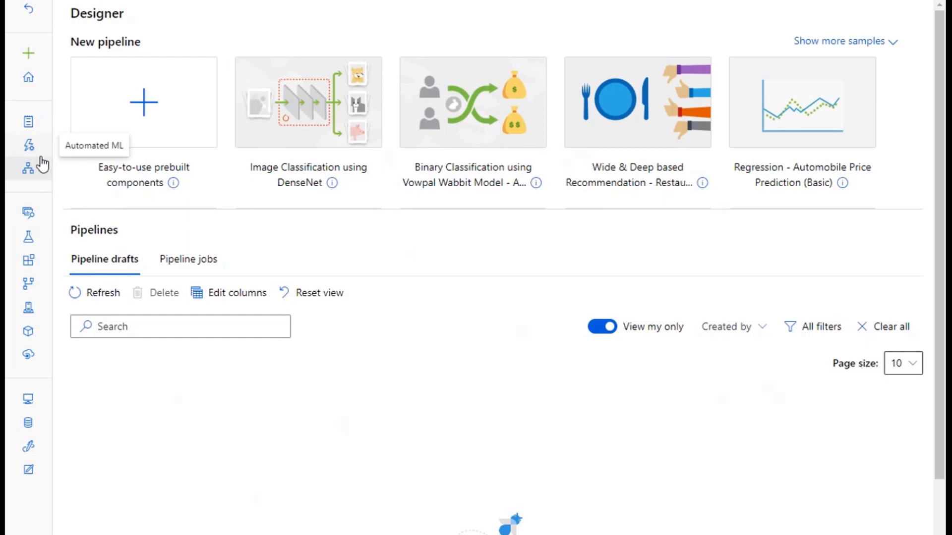
Look over the workspace's Data, Jobs, Pipelines, Environments, Models and Endpoints pages, followed by Compute
{"action": "left_click", "coordinate": [34, 221]}
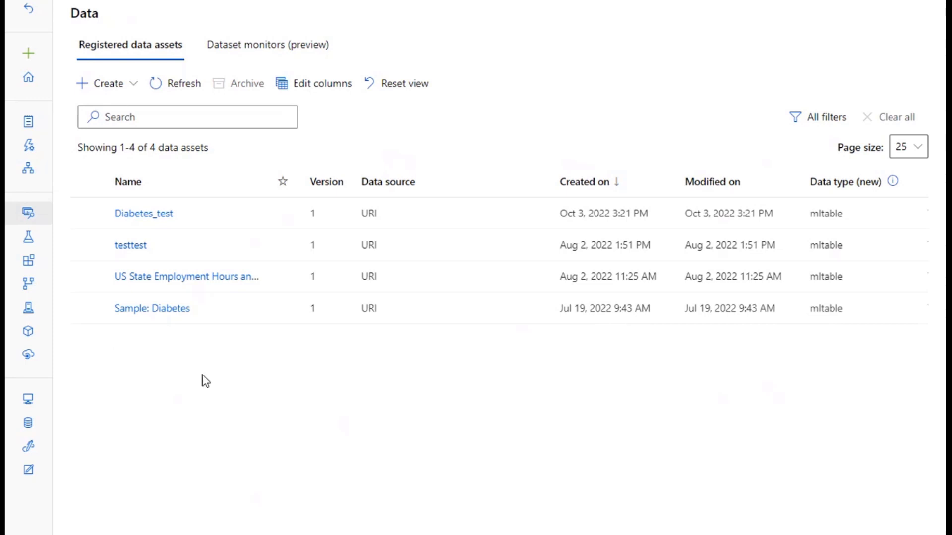
{"action": "left_click", "coordinate": [34, 246]}
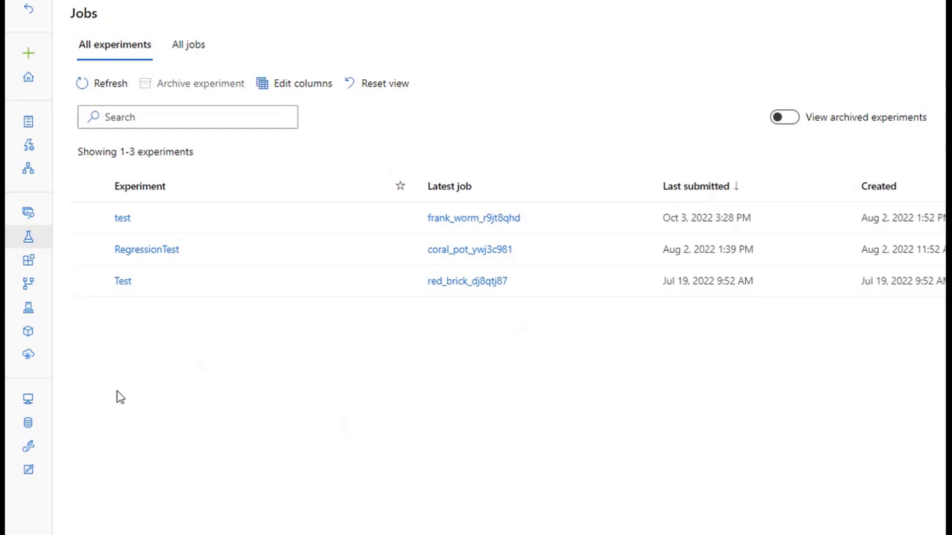
{"action": "left_click", "coordinate": [35, 281]}
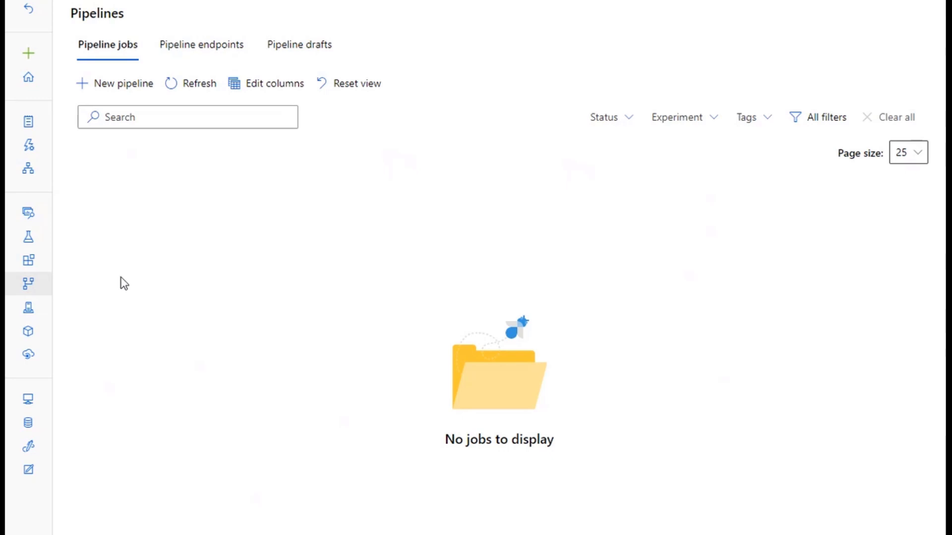
{"action": "left_click", "coordinate": [31, 317]}
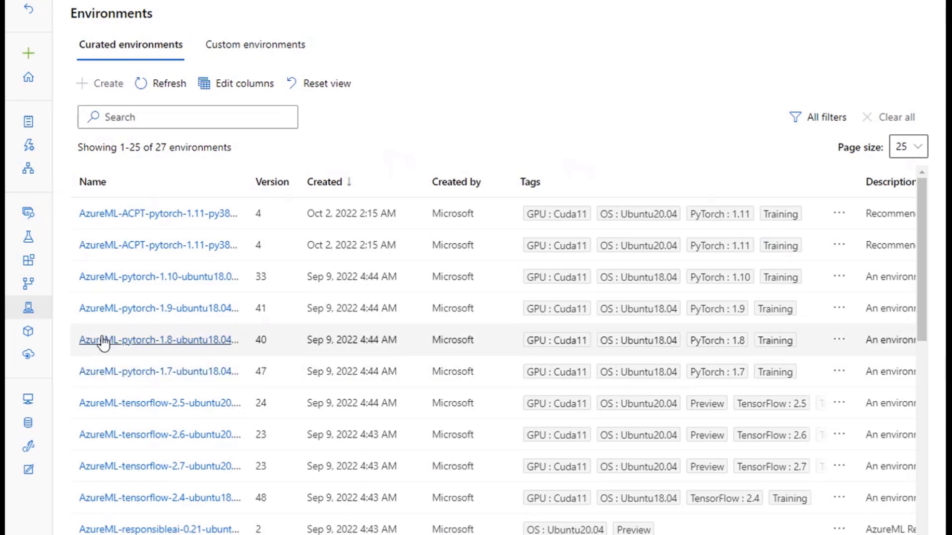
{"action": "left_click", "coordinate": [31, 334]}
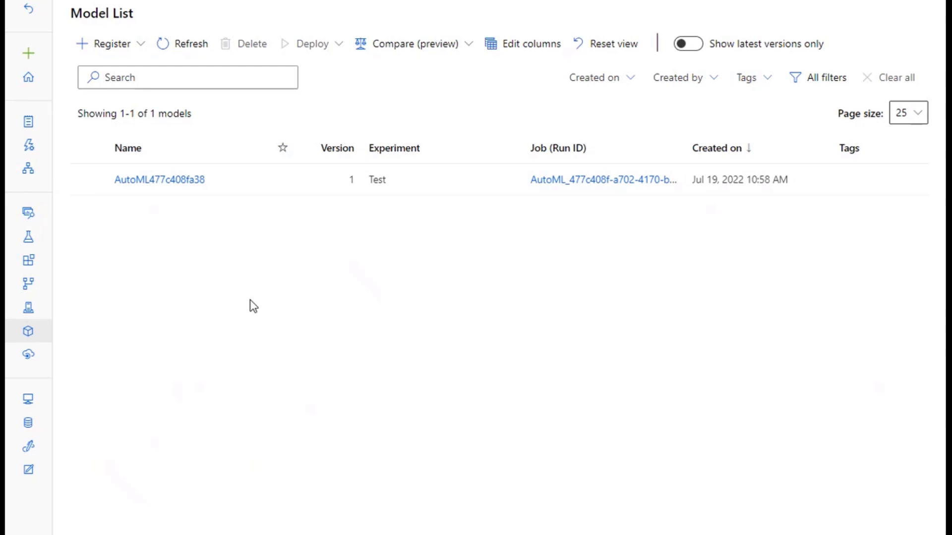
{"action": "left_click", "coordinate": [29, 357]}
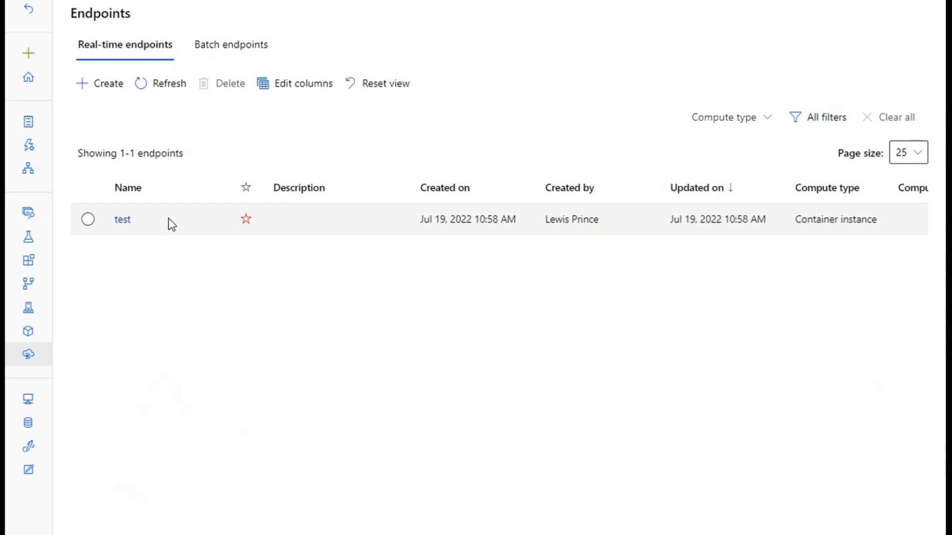
{"action": "left_click", "coordinate": [30, 400]}
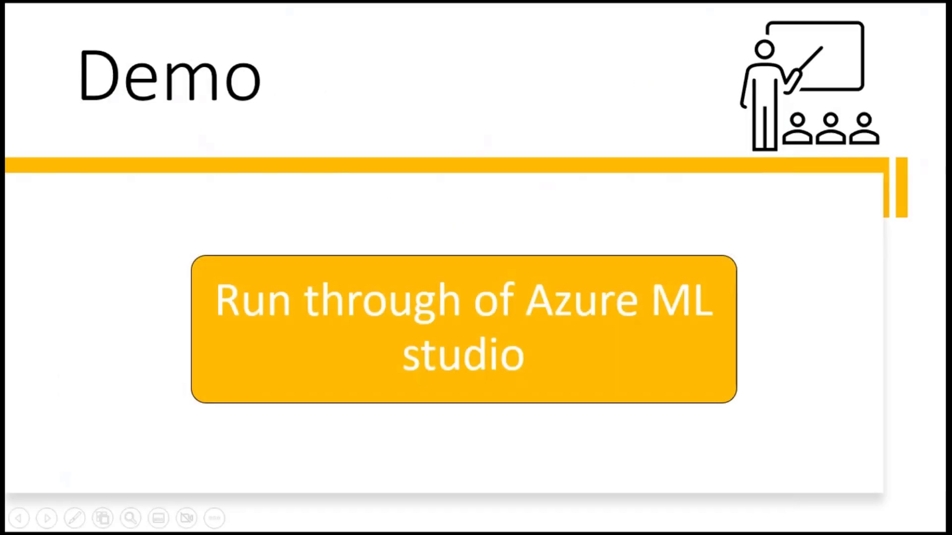
{"action": "key", "text": "Right"}
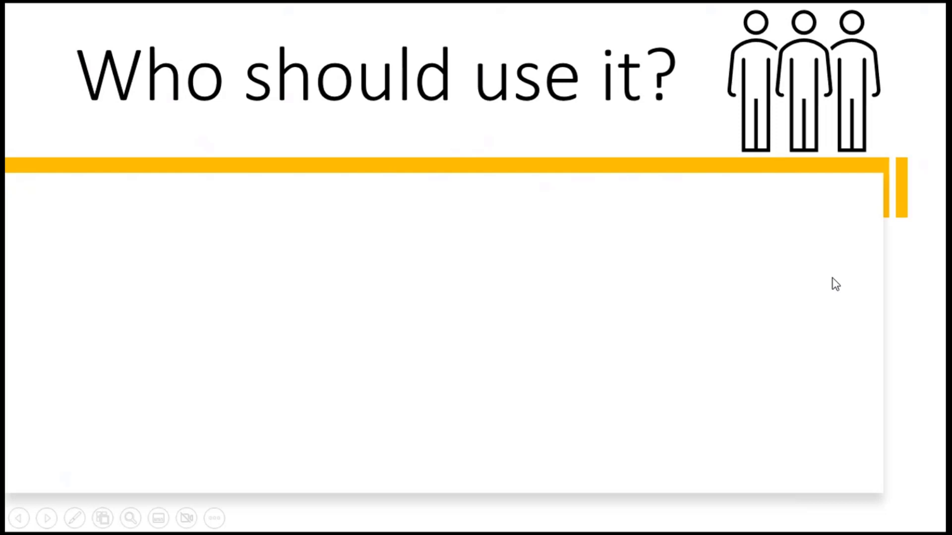
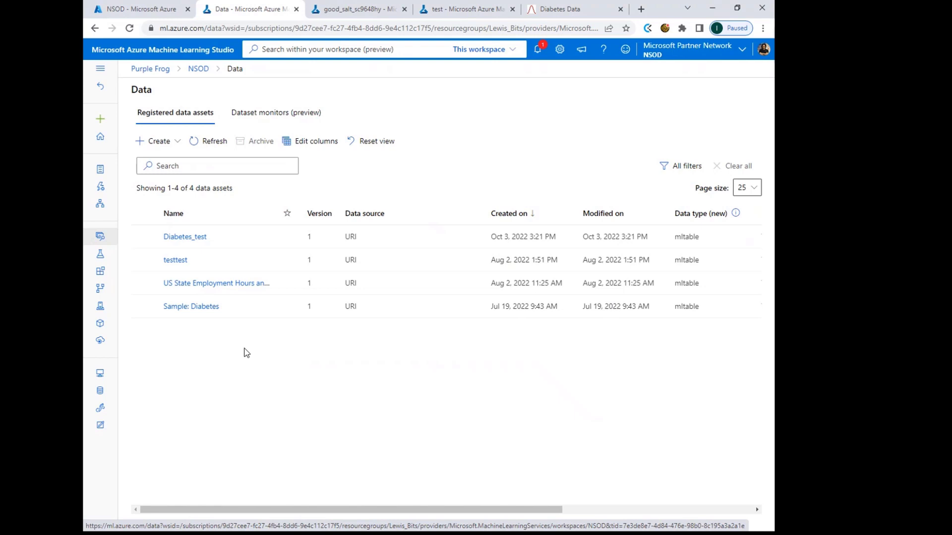
Examine the variable names on the Diabetes Data web page, highlighting S1 to S6 and SEX
{"action": "left_click", "coordinate": [579, 11]}
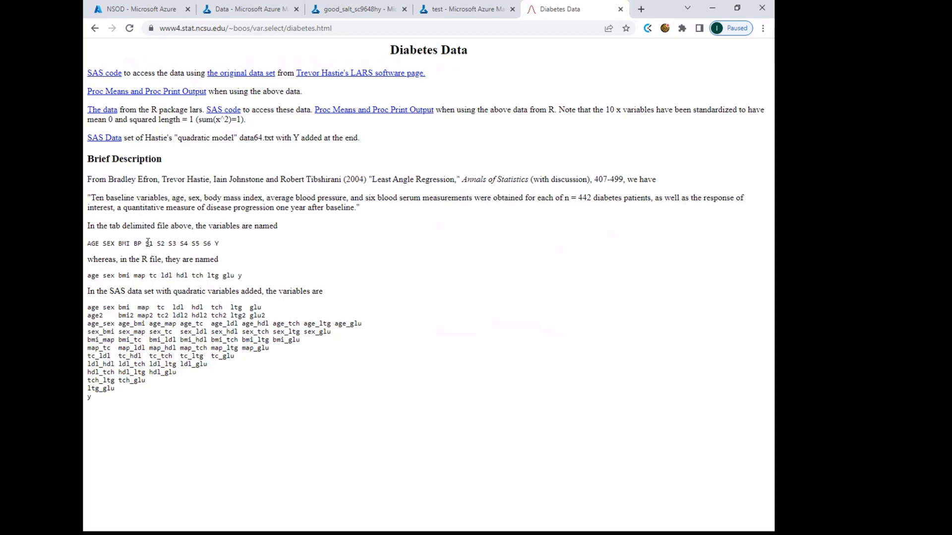
{"action": "left_click_drag", "start_coordinate": [146, 243], "coordinate": [212, 244]}
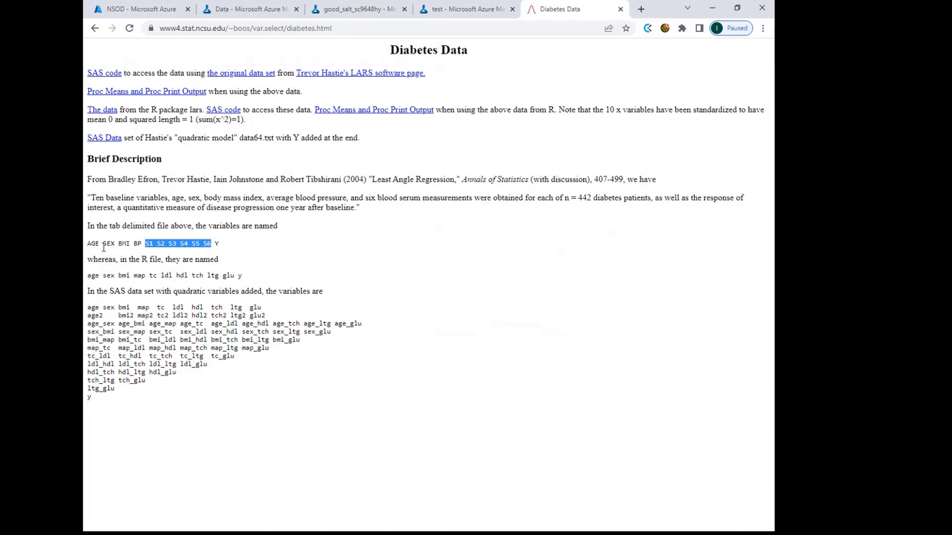
{"action": "left_click_drag", "start_coordinate": [102, 244], "coordinate": [121, 253]}
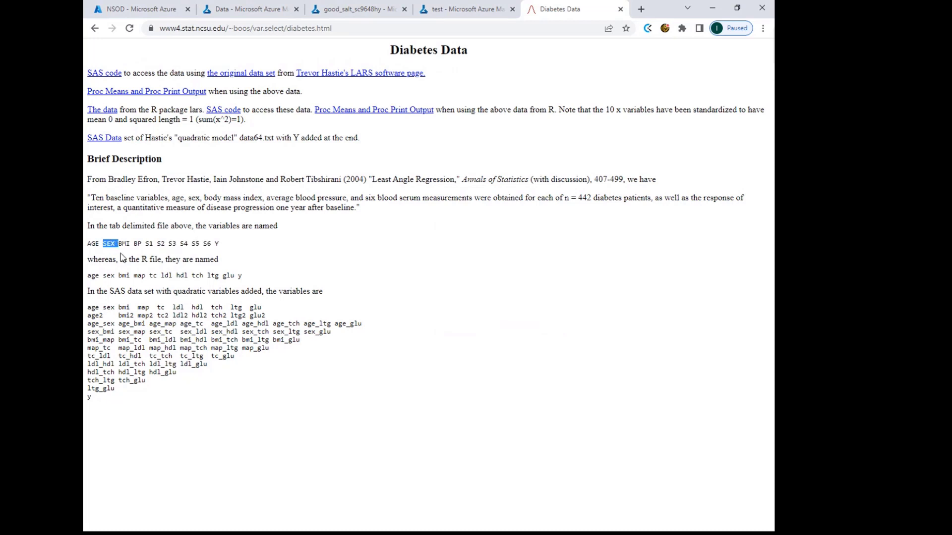
Return to the registered data assets, inspect the form for creating a dataset from local files, and close it without creating anything
{"action": "left_click", "coordinate": [239, 9]}
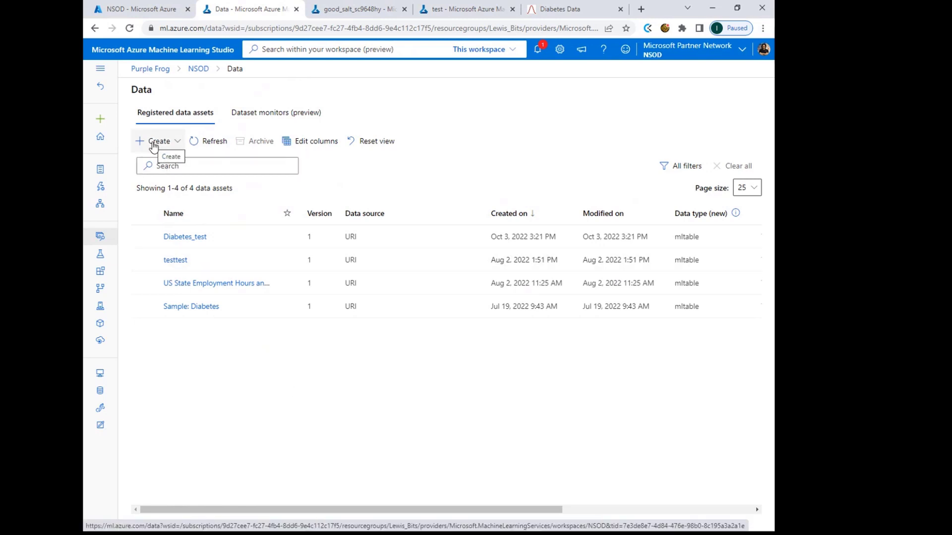
{"action": "left_click", "coordinate": [154, 144]}
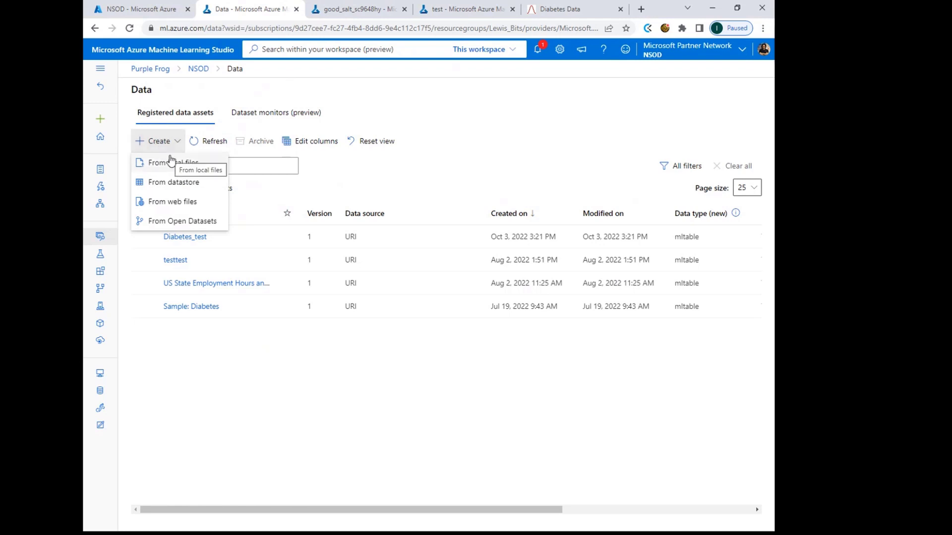
{"action": "left_click", "coordinate": [171, 162]}
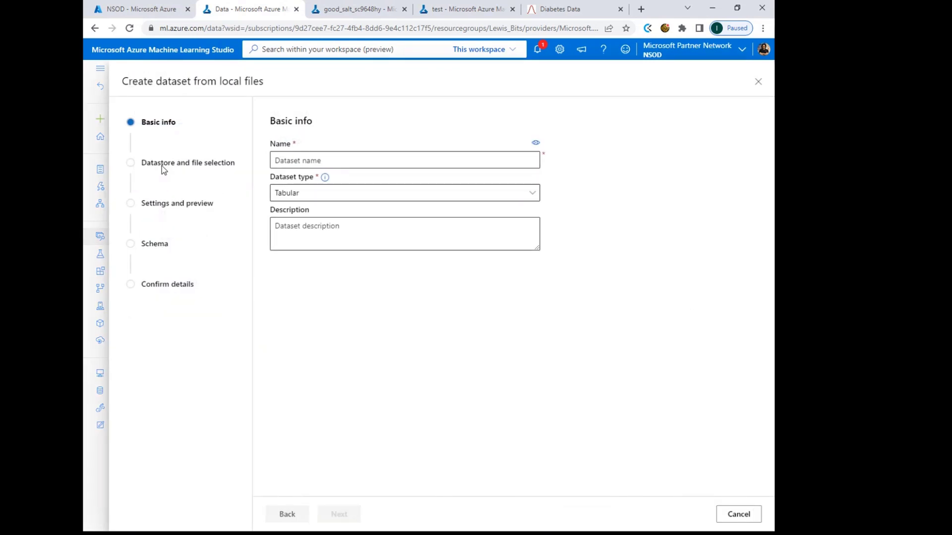
{"action": "left_click", "coordinate": [729, 518]}
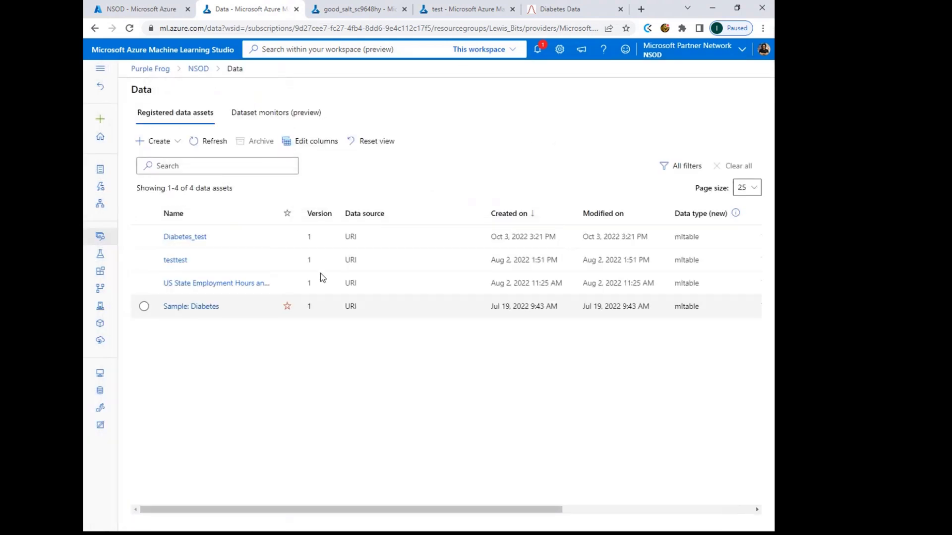
Browse Open Datasets and begin registering Sample: Diabetes, but leave at the dataset details without creating it
{"action": "left_click", "coordinate": [155, 144]}
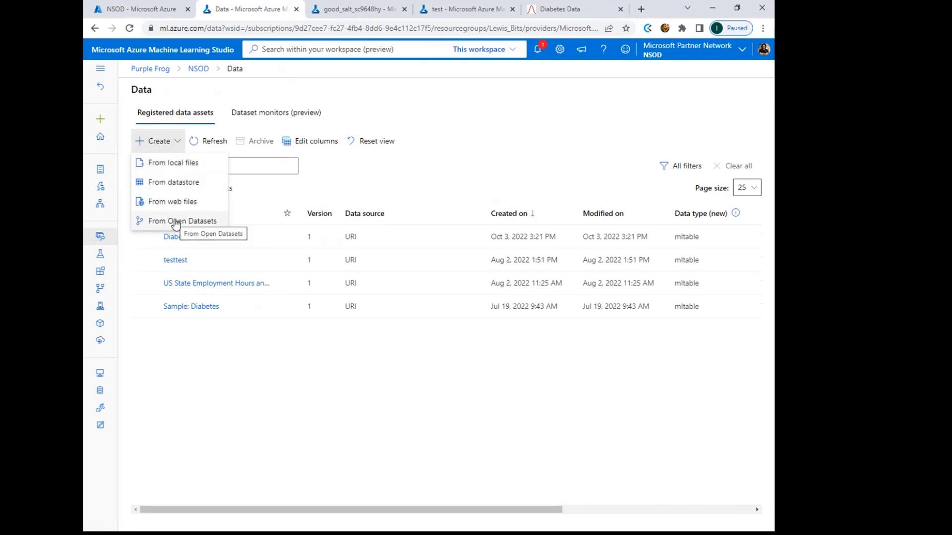
{"action": "left_click", "coordinate": [175, 223]}
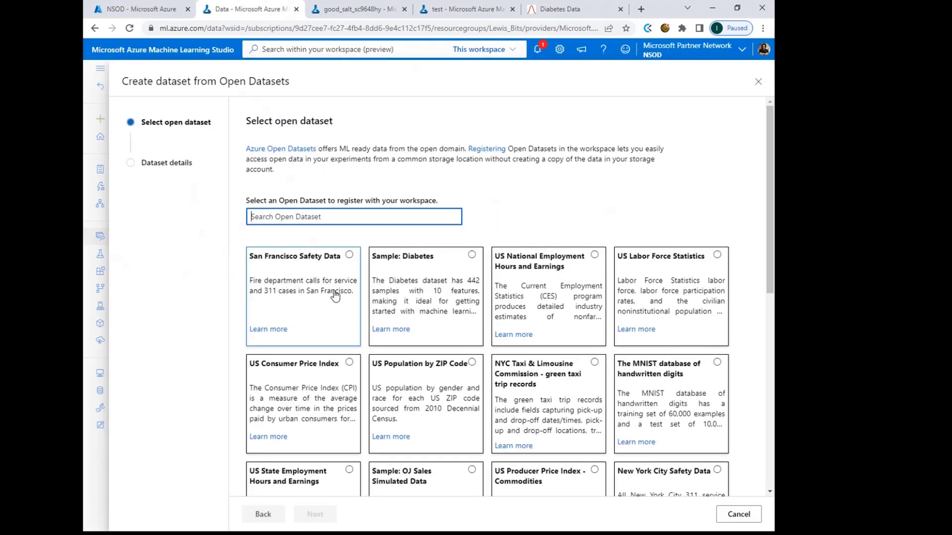
{"action": "scroll", "coordinate": [455, 310], "scroll_direction": "down", "scroll_amount": 5}
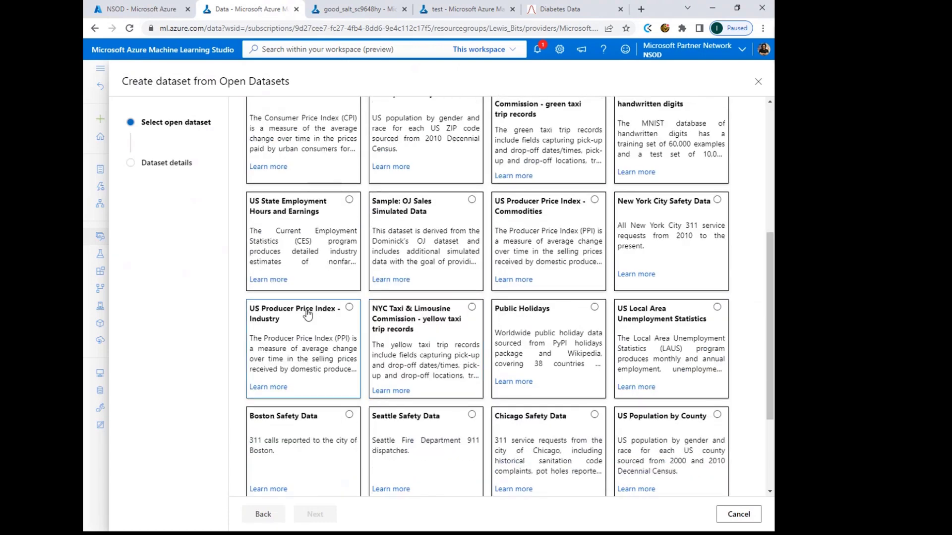
{"action": "scroll", "coordinate": [514, 308], "scroll_direction": "down", "scroll_amount": 2}
{"action": "scroll", "coordinate": [403, 367], "scroll_direction": "up", "scroll_amount": 7}
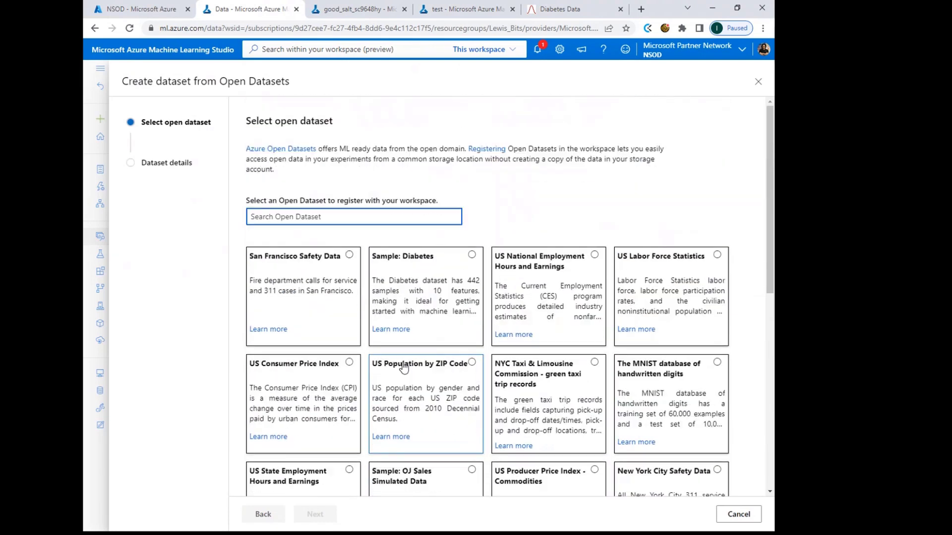
{"action": "left_click", "coordinate": [465, 267]}
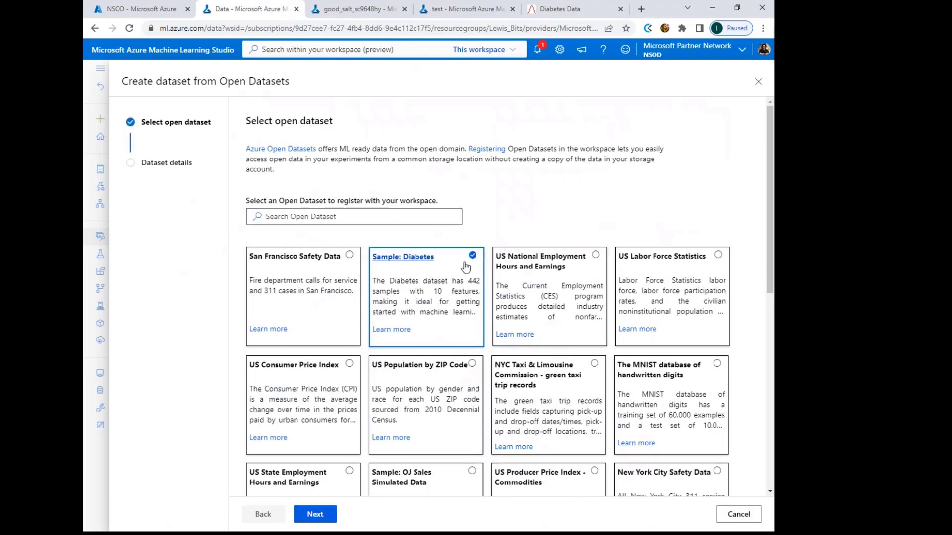
{"action": "left_click", "coordinate": [316, 515]}
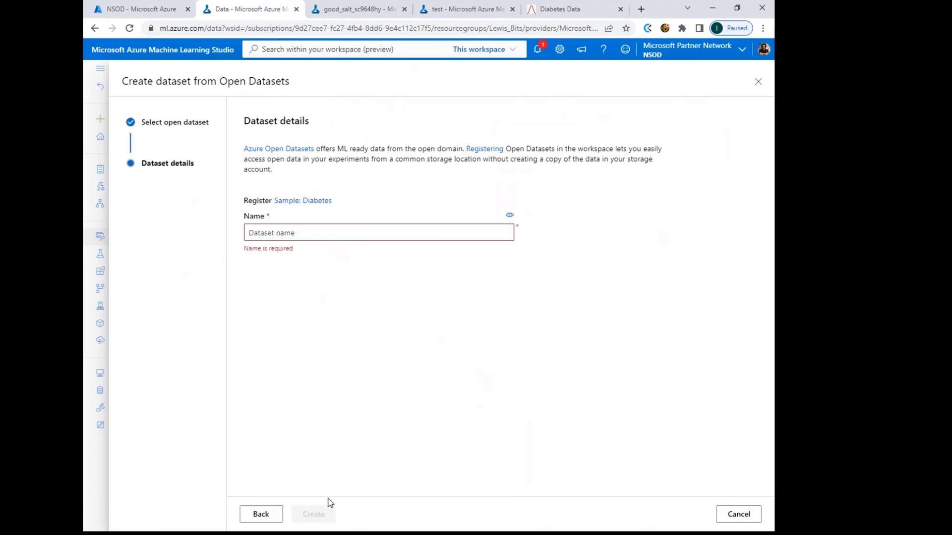
{"action": "left_click", "coordinate": [310, 235]}
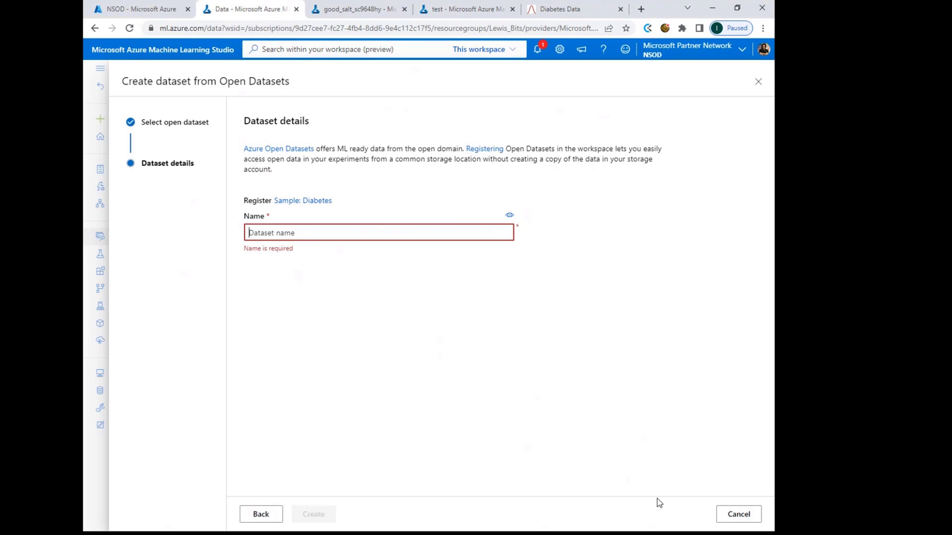
{"action": "left_click", "coordinate": [739, 514]}
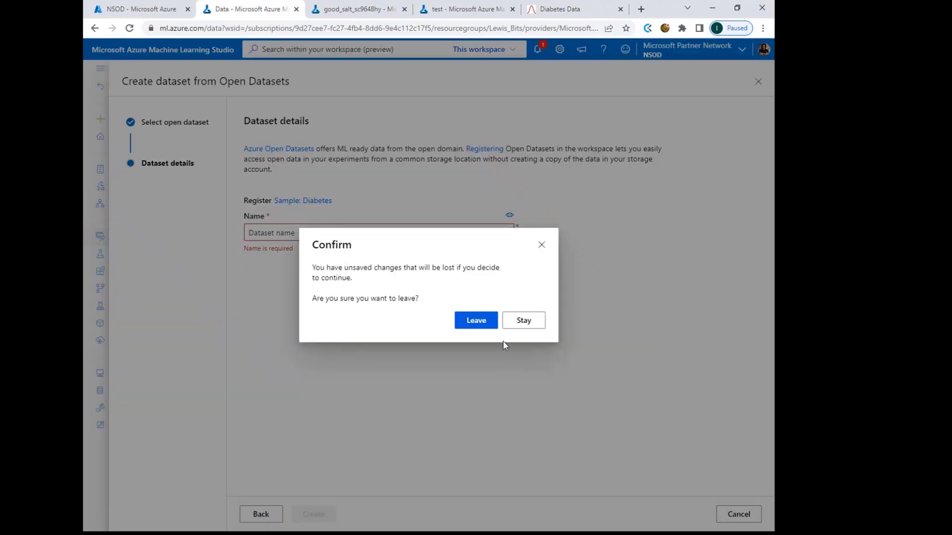
{"action": "left_click", "coordinate": [487, 331]}
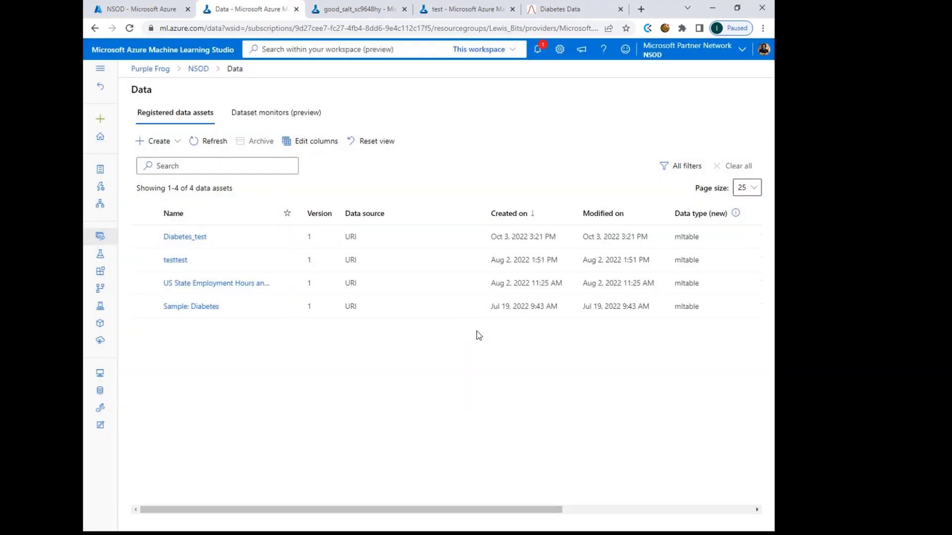
Open the registered Sample: Diabetes data asset and review its details and the source options for a new version
{"action": "left_click", "coordinate": [183, 309]}
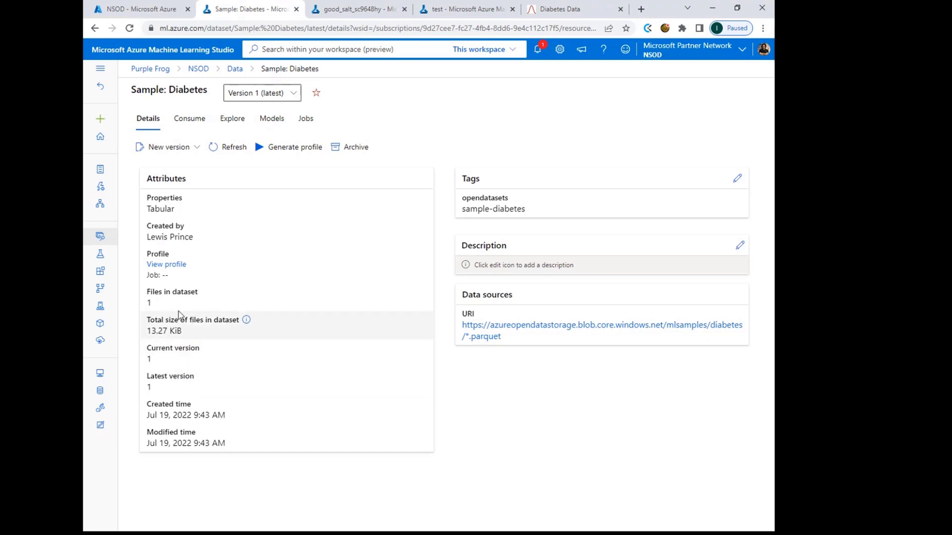
{"action": "left_click", "coordinate": [192, 149]}
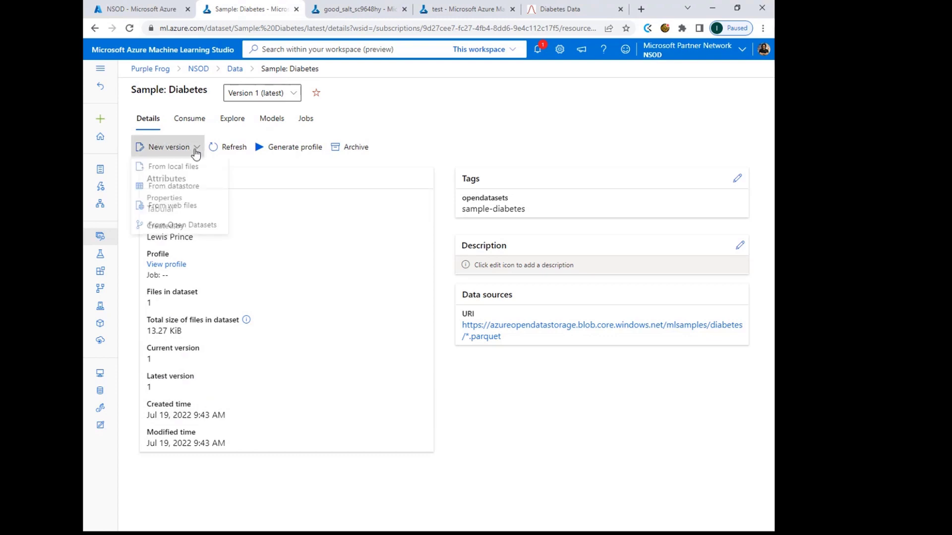
{"action": "left_click", "coordinate": [347, 272]}
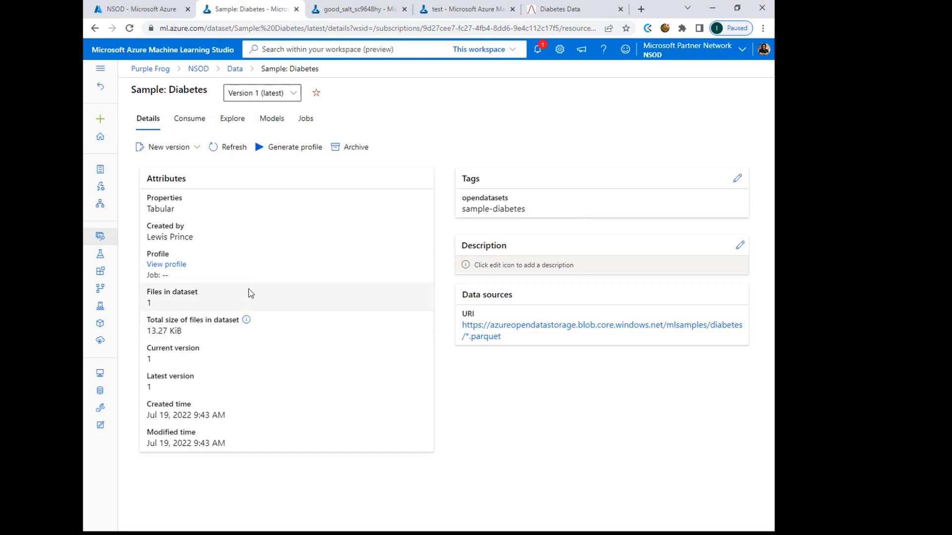
Review the Sample: Diabetes dataset's sample usage code and browse the rows in its data preview
{"action": "left_click", "coordinate": [197, 122]}
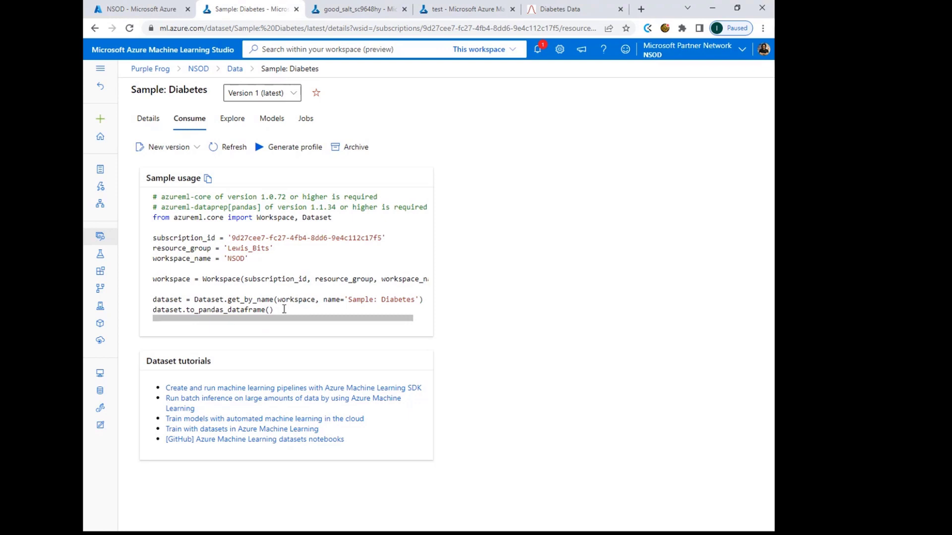
{"action": "left_click", "coordinate": [234, 119]}
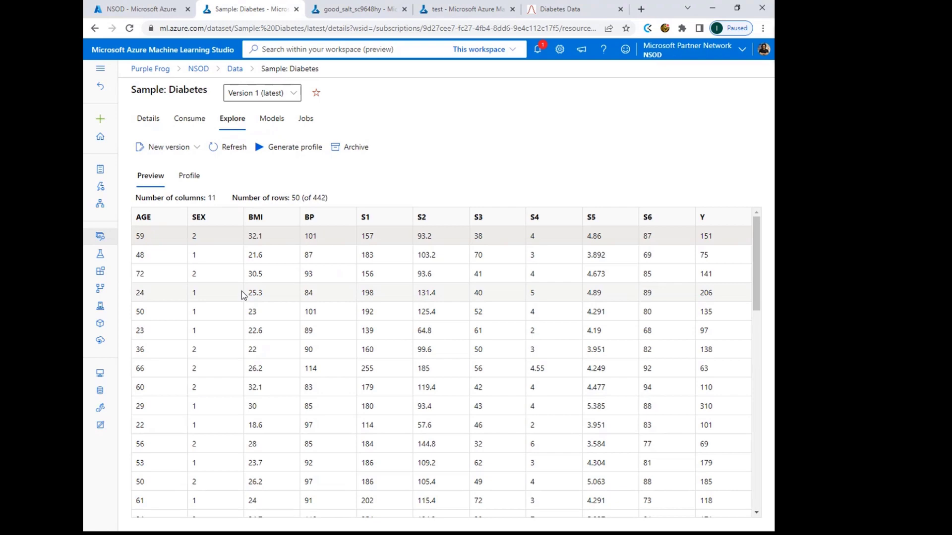
{"action": "scroll", "coordinate": [242, 291], "scroll_direction": "down", "scroll_amount": 5}
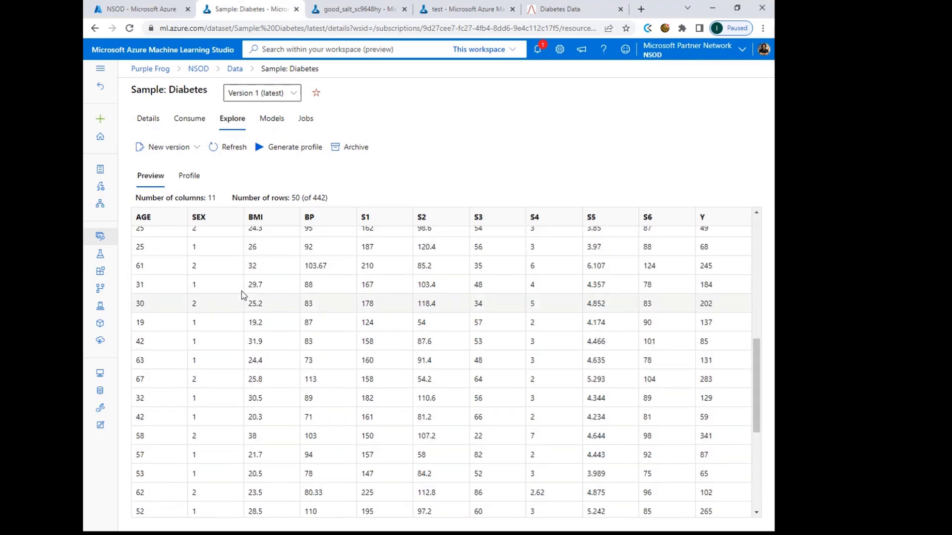
{"action": "scroll", "coordinate": [242, 290], "scroll_direction": "up", "scroll_amount": 4}
{"action": "scroll", "coordinate": [242, 290], "scroll_direction": "down", "scroll_amount": 1}
{"action": "scroll", "coordinate": [241, 291], "scroll_direction": "down", "scroll_amount": 8}
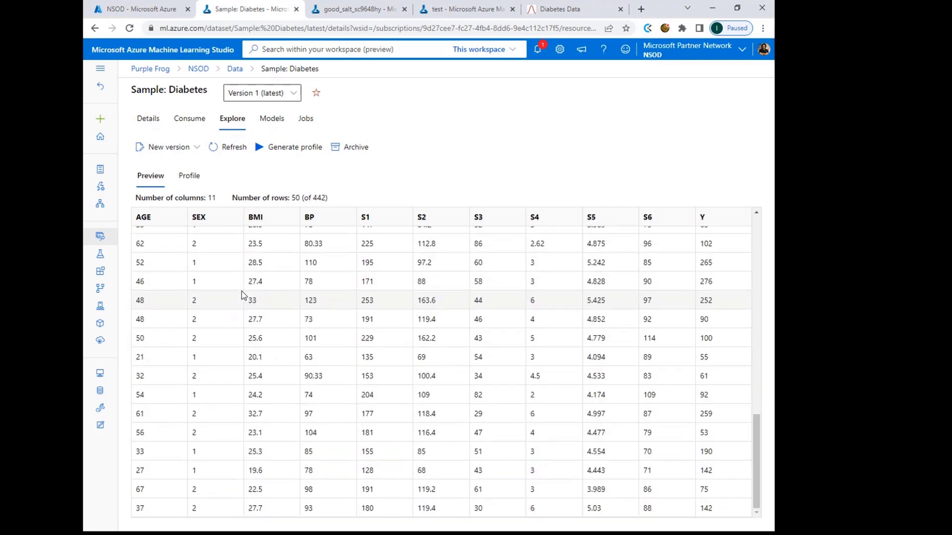
Examine the Sample: Diabetes dataset's profile, comparing each column's distribution, data type, minimum, maximum and missing count
{"action": "scroll", "coordinate": [242, 290], "scroll_direction": "up", "scroll_amount": 10}
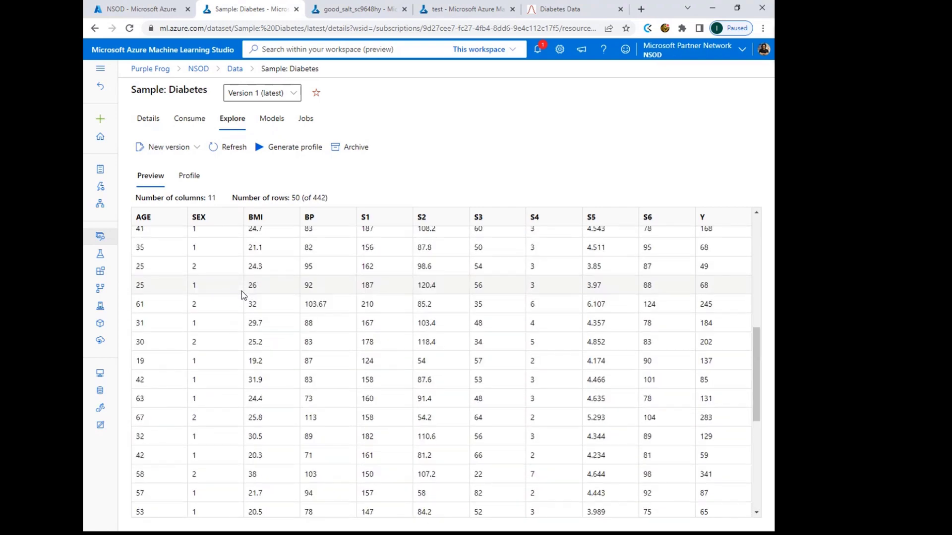
{"action": "left_click", "coordinate": [191, 178]}
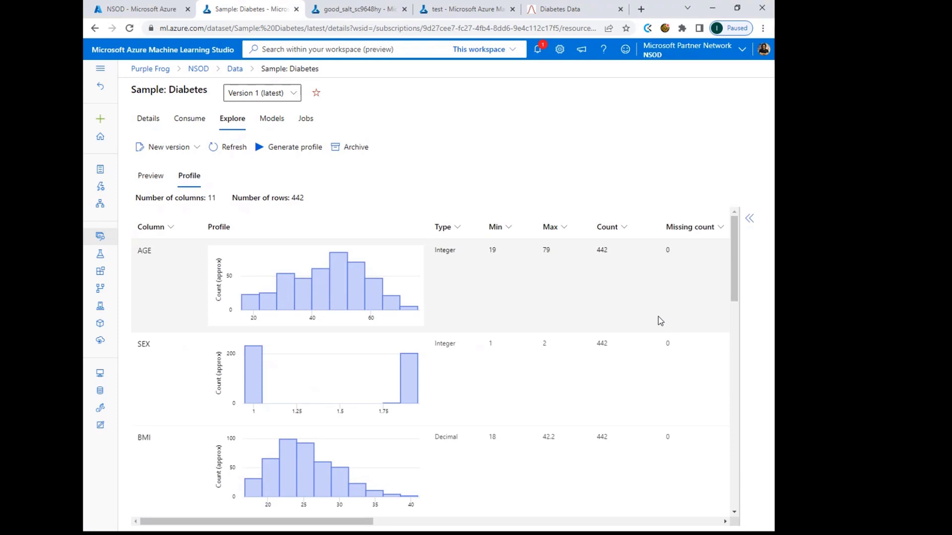
{"action": "scroll", "coordinate": [659, 320], "scroll_direction": "down", "scroll_amount": 2}
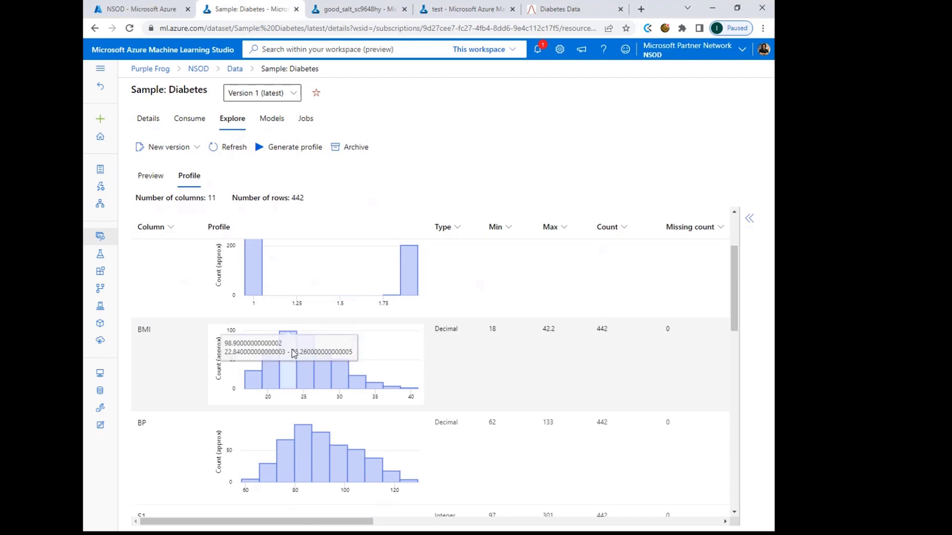
{"action": "scroll", "coordinate": [337, 405], "scroll_direction": "up", "scroll_amount": 2}
{"action": "scroll", "coordinate": [337, 405], "scroll_direction": "down", "scroll_amount": 12}
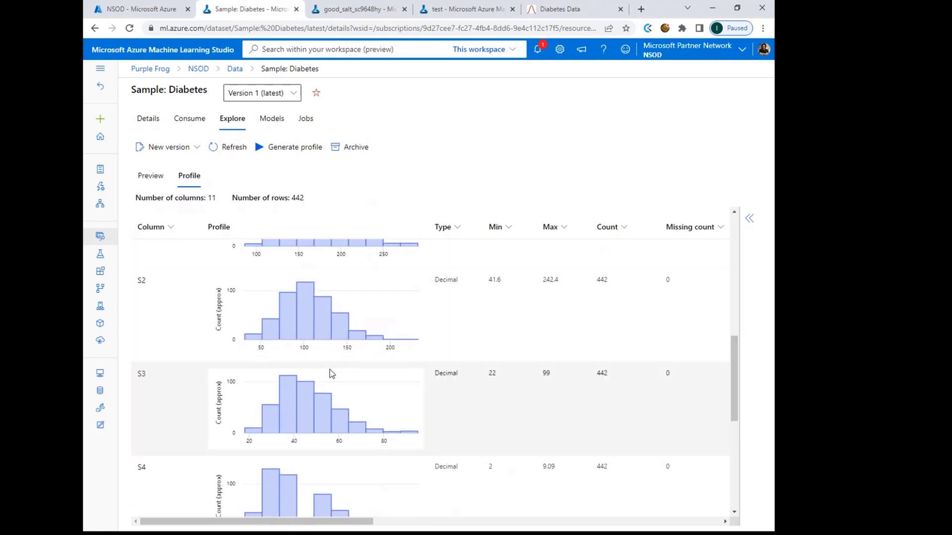
{"action": "scroll", "coordinate": [331, 374], "scroll_direction": "down", "scroll_amount": 3}
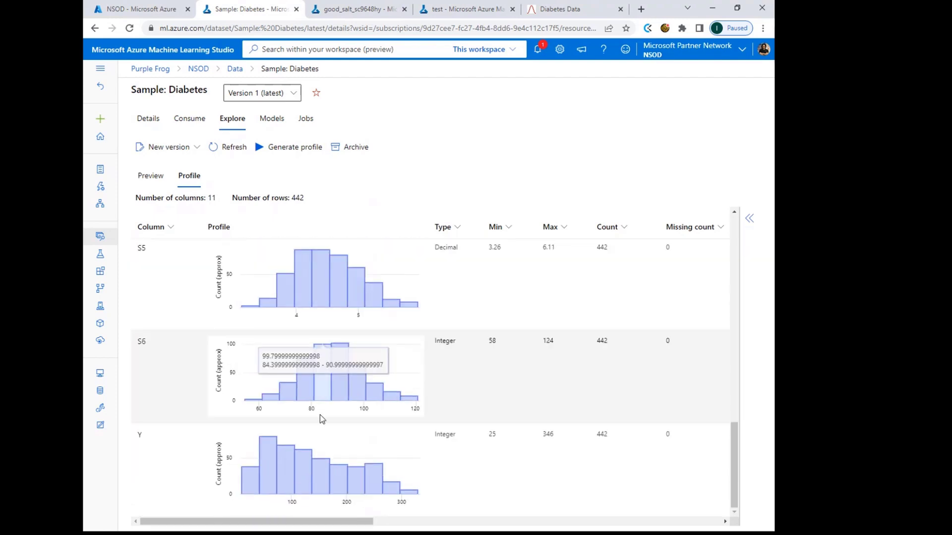
{"action": "scroll", "coordinate": [362, 469], "scroll_direction": "up", "scroll_amount": 6}
{"action": "scroll", "coordinate": [363, 470], "scroll_direction": "up", "scroll_amount": 8}
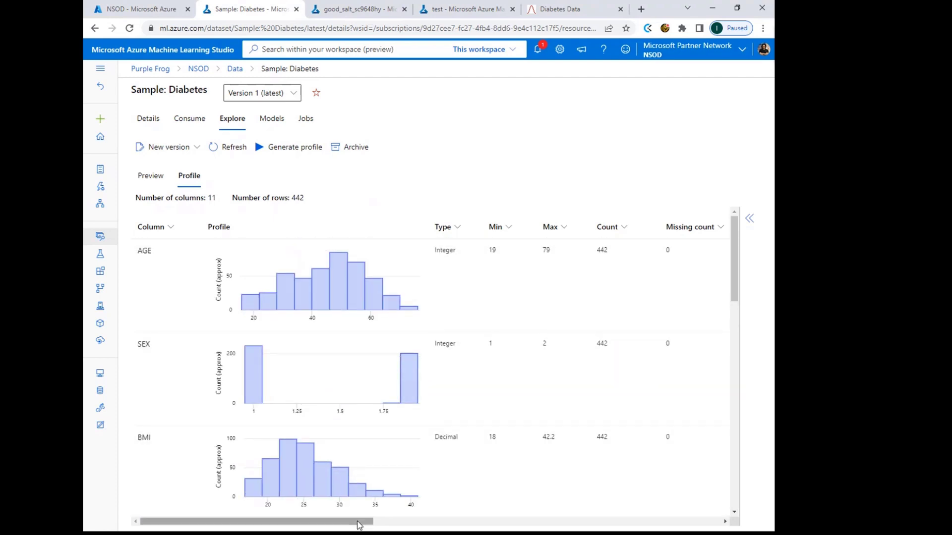
{"action": "left_click_drag", "start_coordinate": [370, 521], "coordinate": [297, 515]}
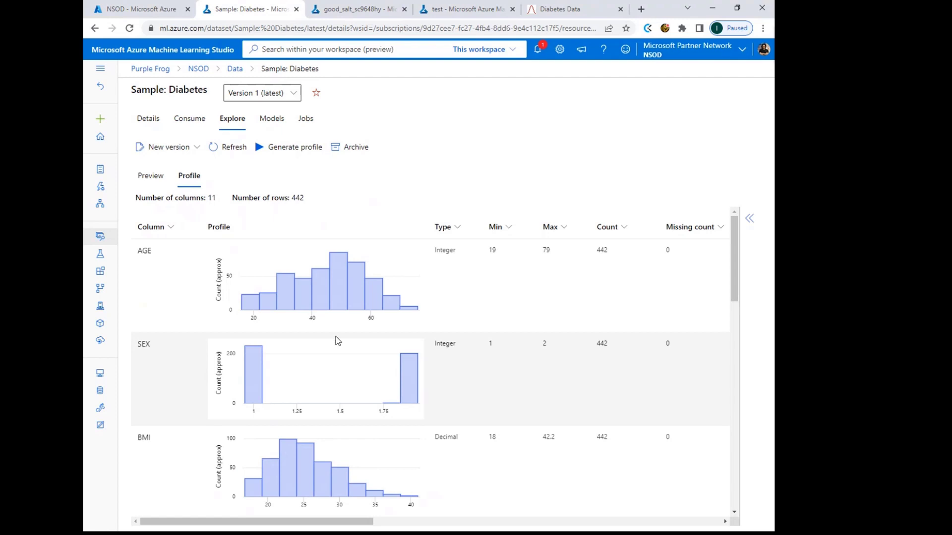
{"action": "scroll", "coordinate": [335, 338], "scroll_direction": "down", "scroll_amount": 10}
{"action": "scroll", "coordinate": [335, 339], "scroll_direction": "down", "scroll_amount": 4}
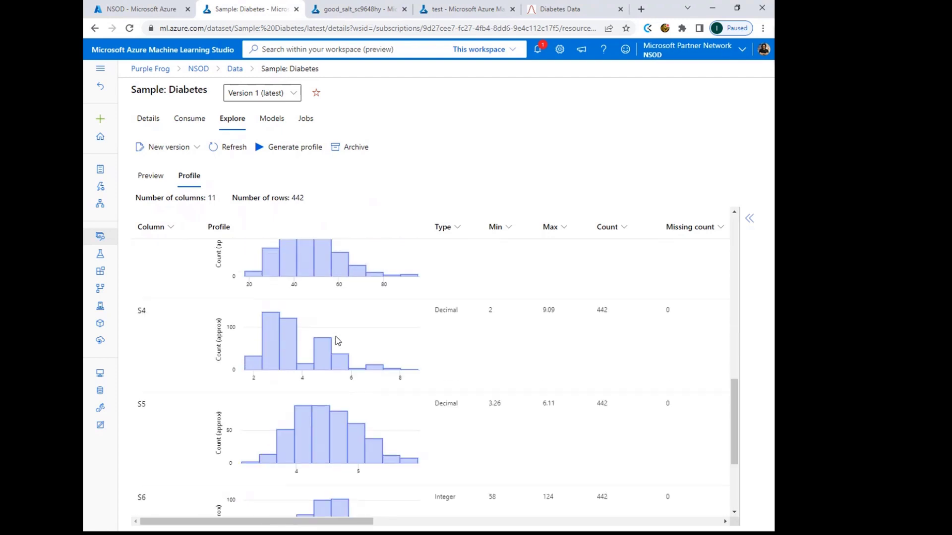
{"action": "scroll", "coordinate": [335, 337], "scroll_direction": "up", "scroll_amount": 14}
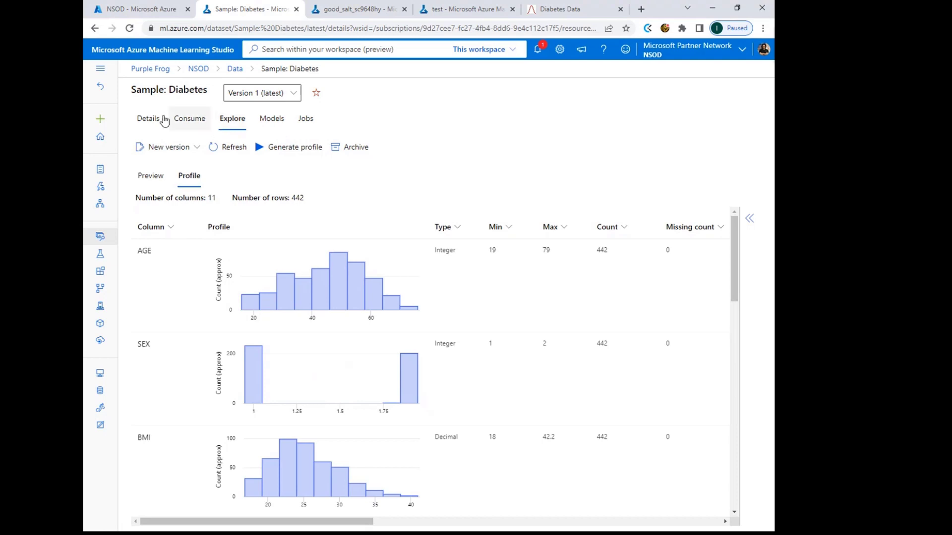
{"action": "mouse_move", "coordinate": [335, 301]}
{"action": "scroll", "coordinate": [335, 301], "scroll_direction": "down", "scroll_amount": 6}
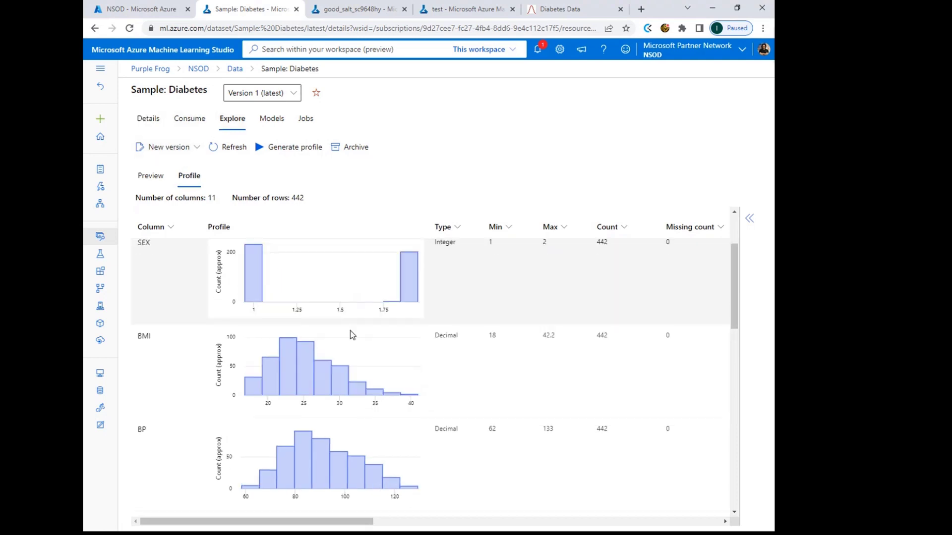
{"action": "scroll", "coordinate": [257, 358], "scroll_direction": "up", "scroll_amount": 6}
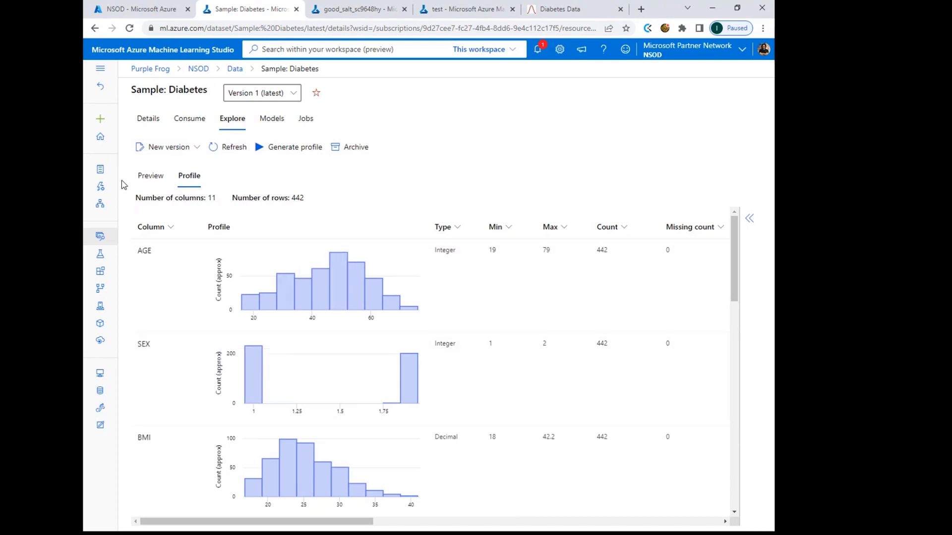
Start a new Automated ML job using Sample: Diabetes as its data asset and proceed to the job configuration
{"action": "left_click", "coordinate": [100, 189]}
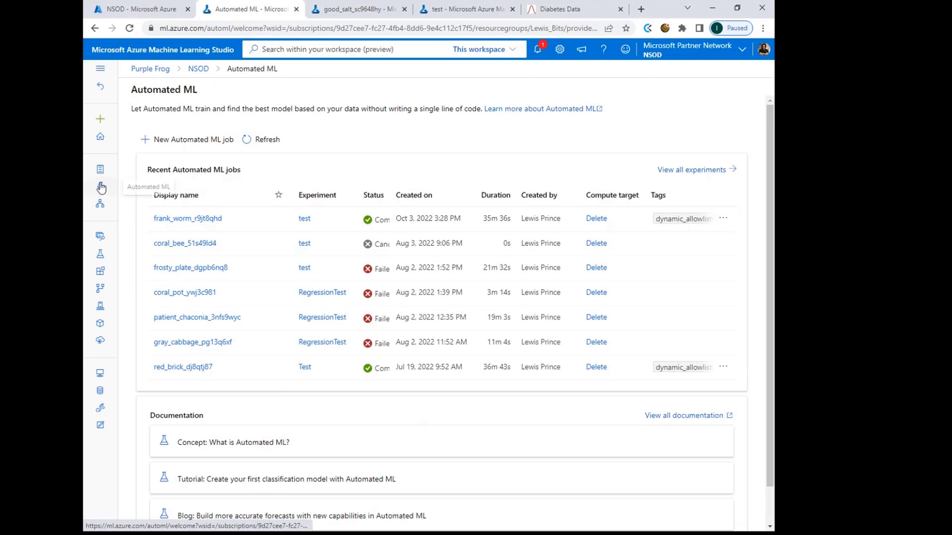
{"action": "left_click", "coordinate": [190, 141]}
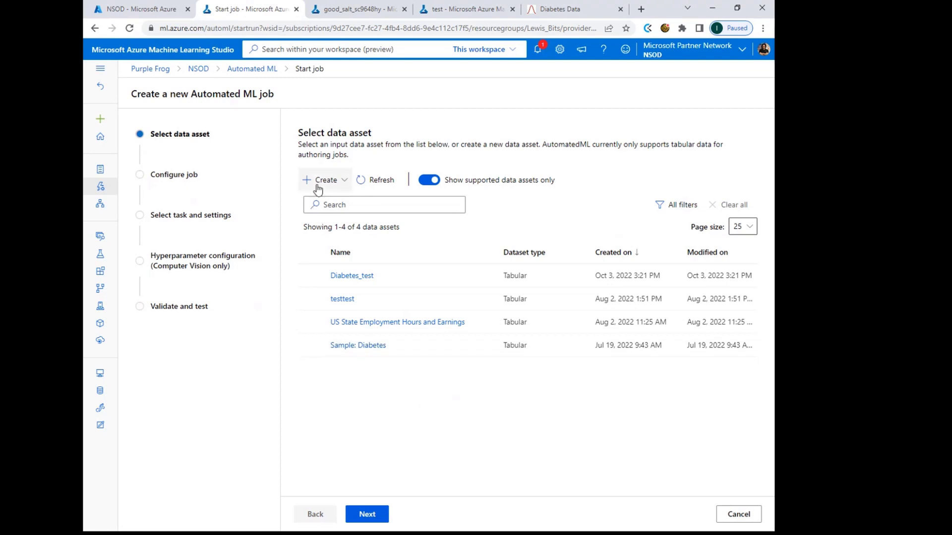
{"action": "left_click", "coordinate": [310, 346]}
{"action": "left_click", "coordinate": [368, 516]}
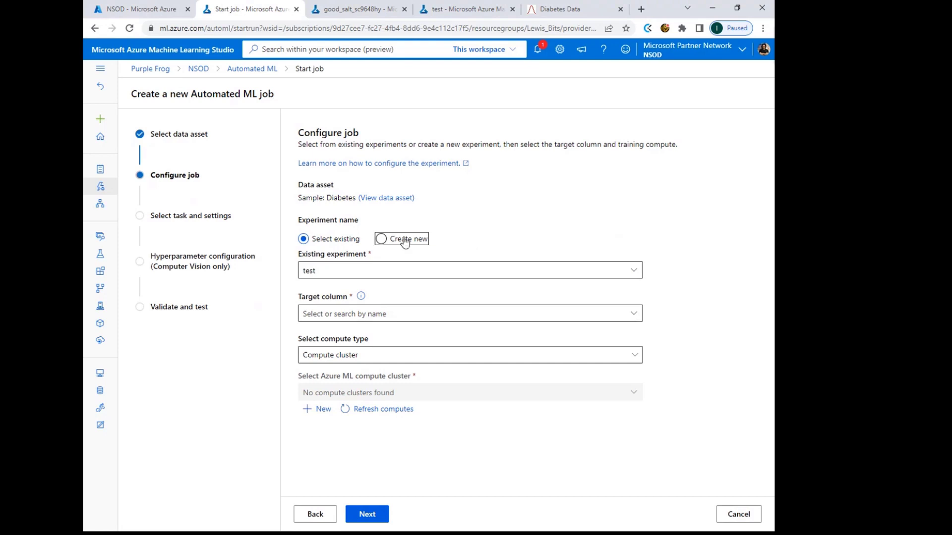
Create a new experiment named test2 for the job and set its target column to SEX (Integer)
{"action": "left_click", "coordinate": [381, 239]}
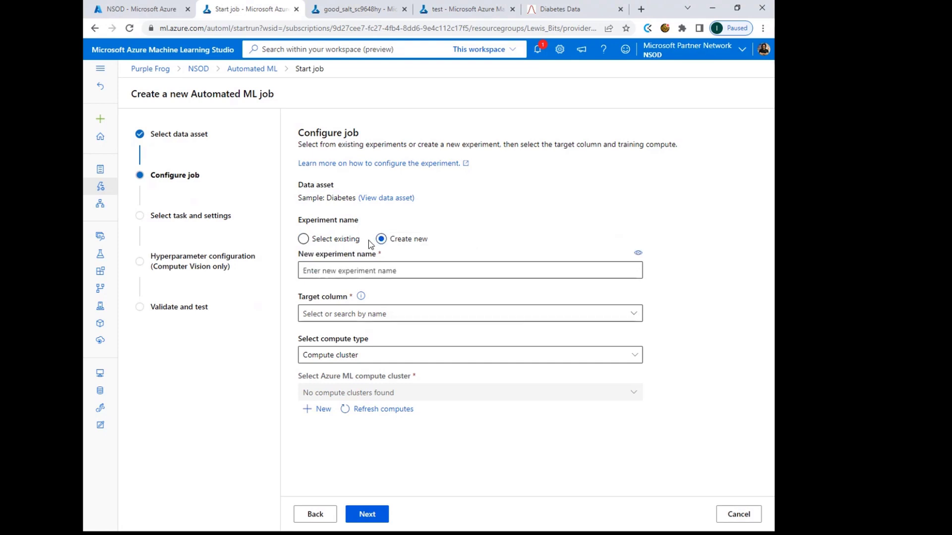
{"action": "left_click", "coordinate": [419, 270]}
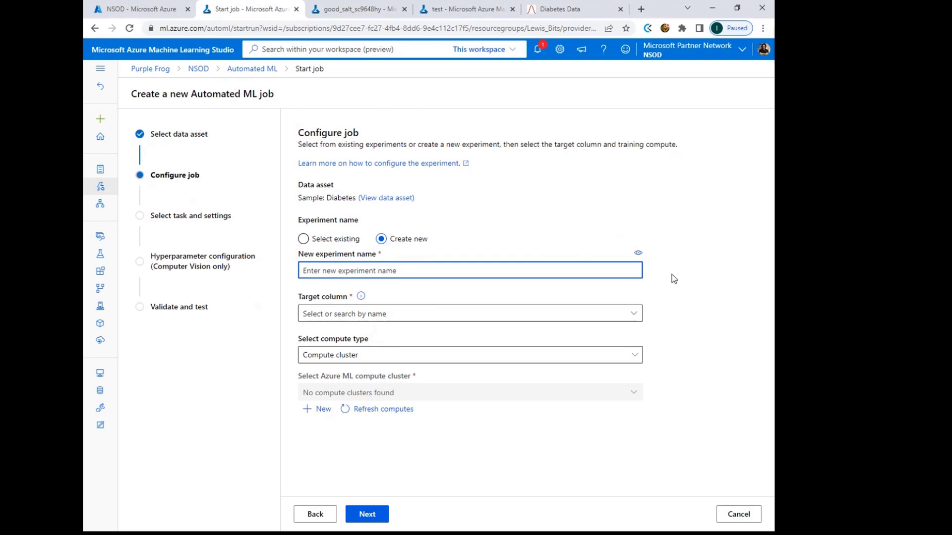
{"action": "type", "text": "test2"}
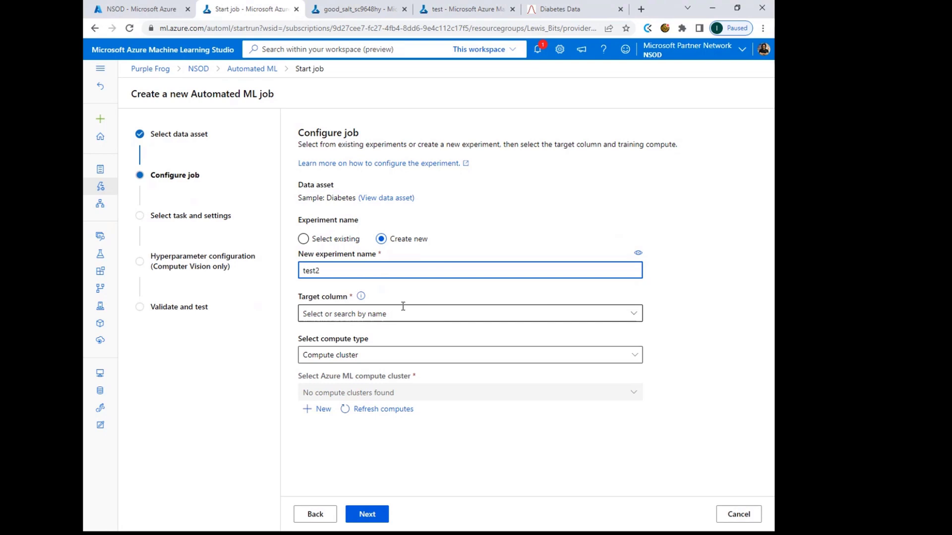
{"action": "left_click", "coordinate": [362, 298]}
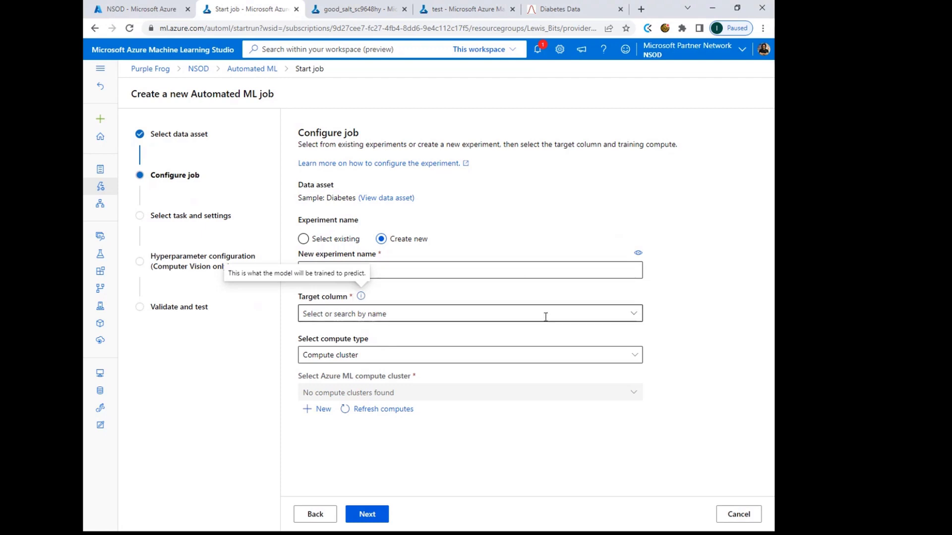
{"action": "left_click", "coordinate": [640, 312]}
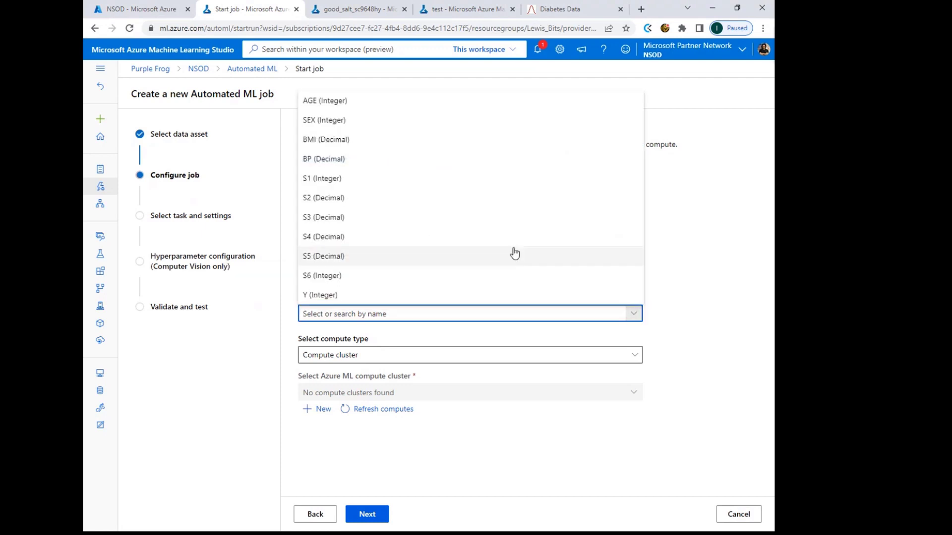
{"action": "left_click", "coordinate": [331, 122]}
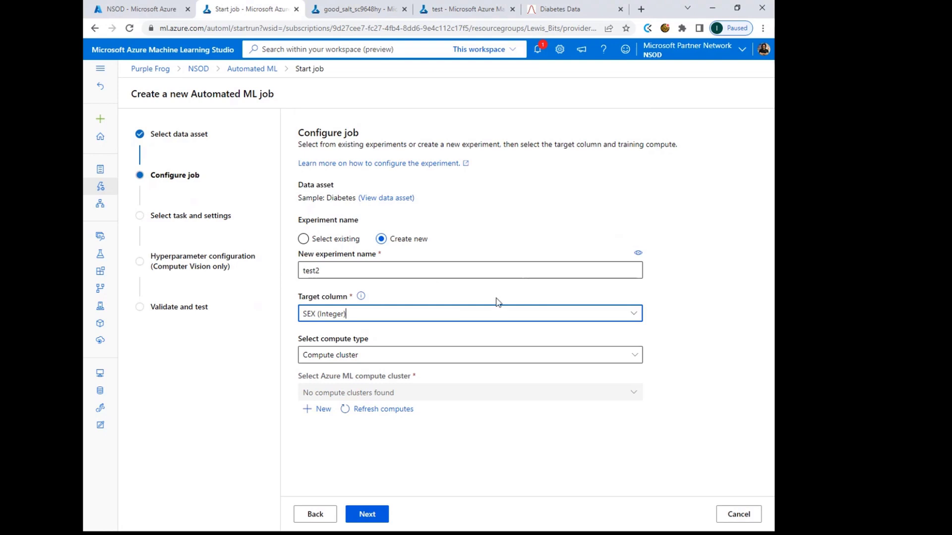
Set the compute type to Compute instance, choose the running instance named Delete, and proceed to the task settings
{"action": "left_click", "coordinate": [634, 357]}
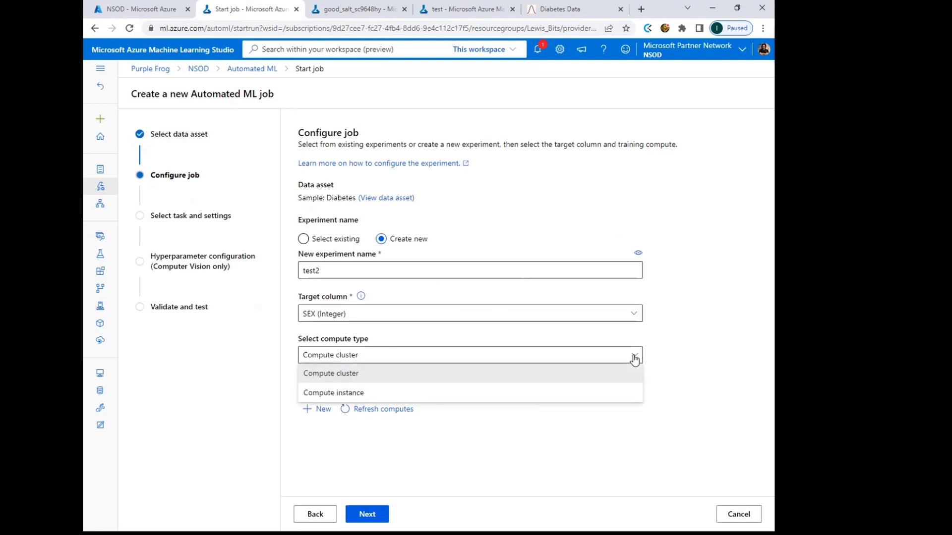
{"action": "left_click", "coordinate": [363, 394]}
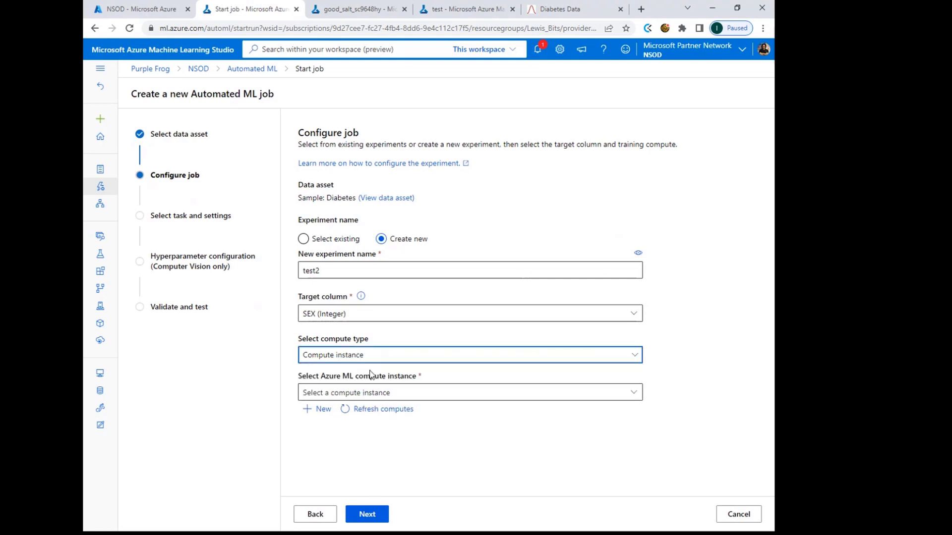
{"action": "left_click", "coordinate": [633, 394]}
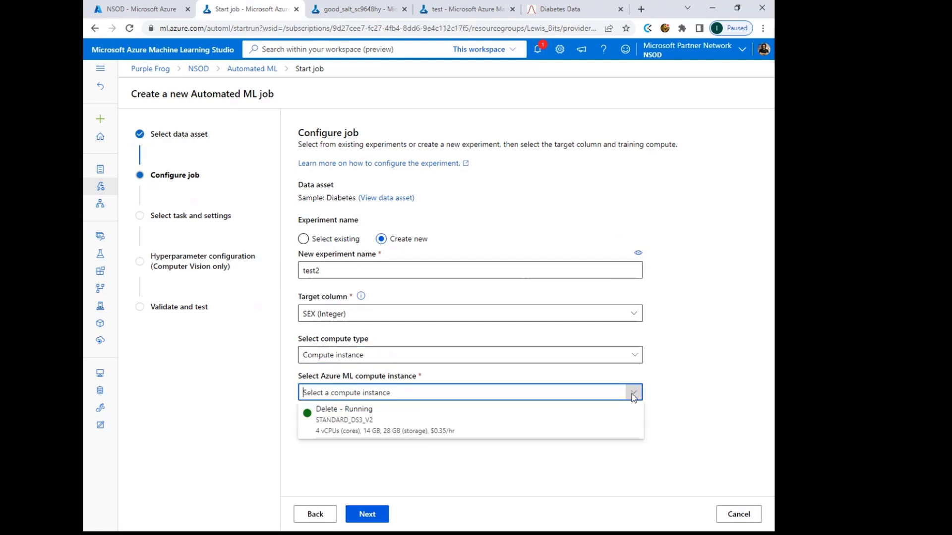
{"action": "left_click", "coordinate": [424, 423]}
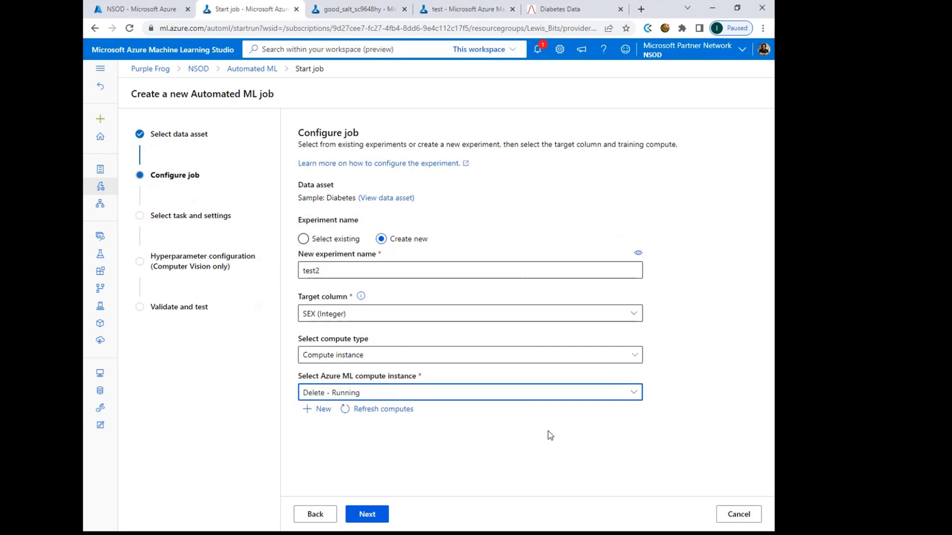
{"action": "left_click", "coordinate": [363, 520]}
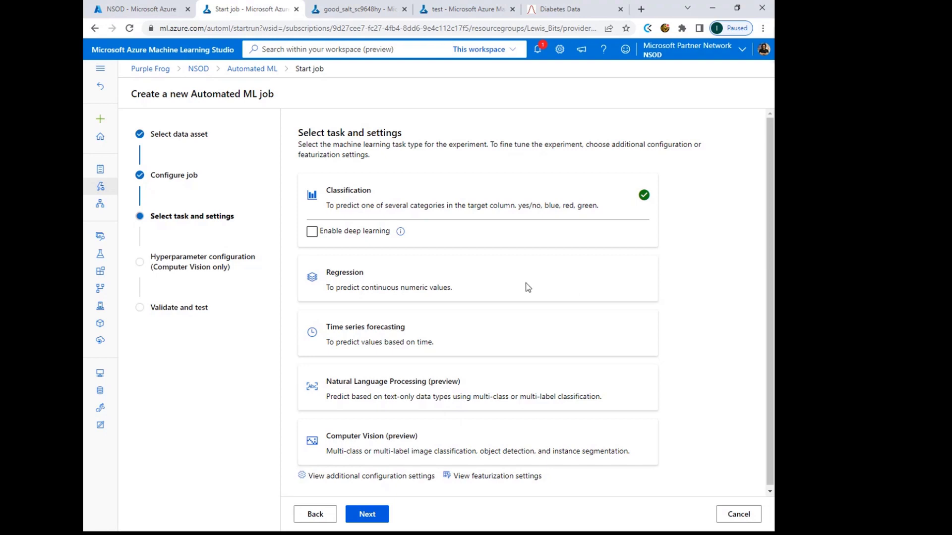
Try the Time series forecasting and Regression task types and return the selection to Classification without deep learning
{"action": "left_click", "coordinate": [540, 287]}
{"action": "left_click", "coordinate": [545, 314]}
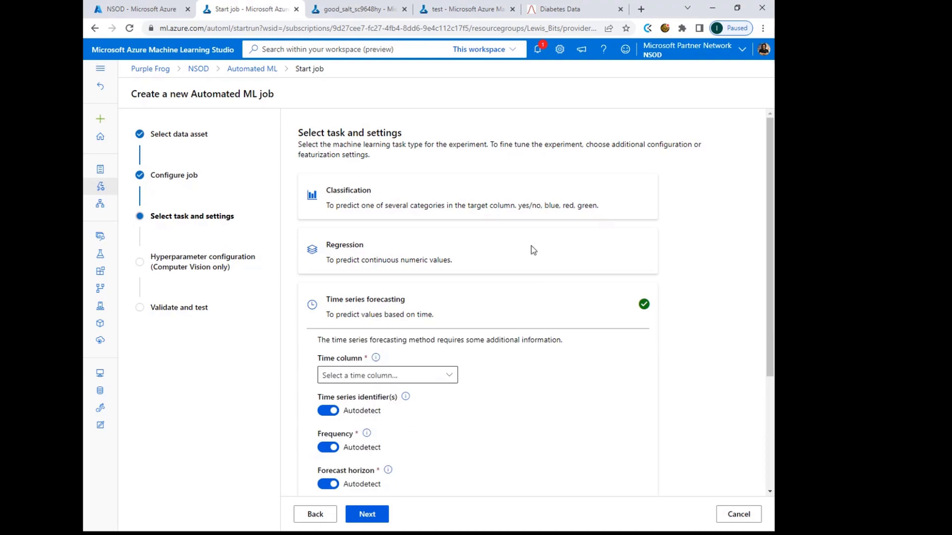
{"action": "left_click", "coordinate": [522, 251]}
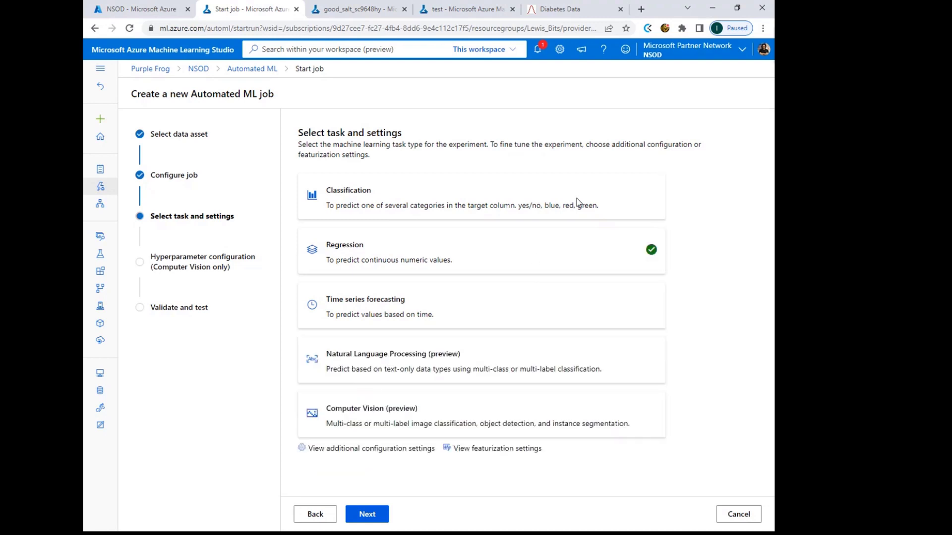
{"action": "left_click", "coordinate": [577, 202]}
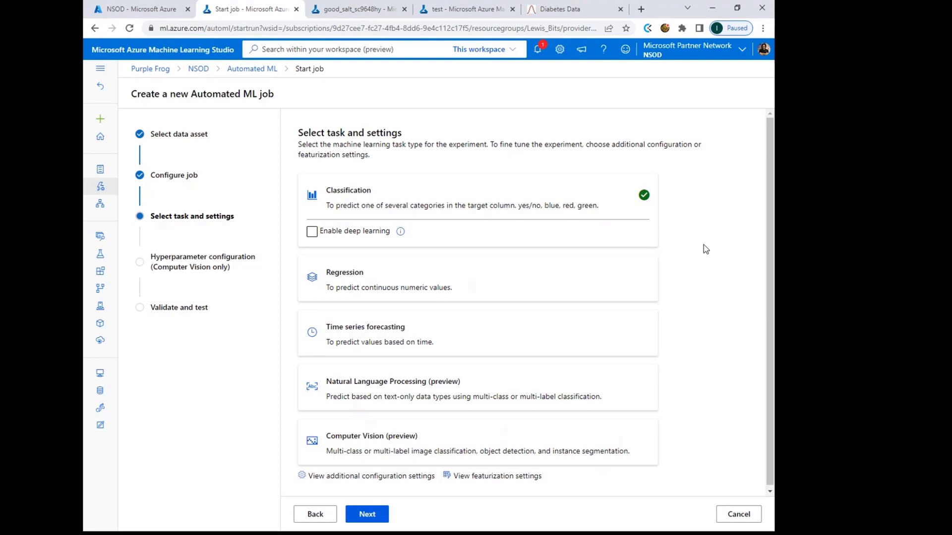
{"action": "scroll", "coordinate": [659, 238], "scroll_direction": "down", "scroll_amount": 1}
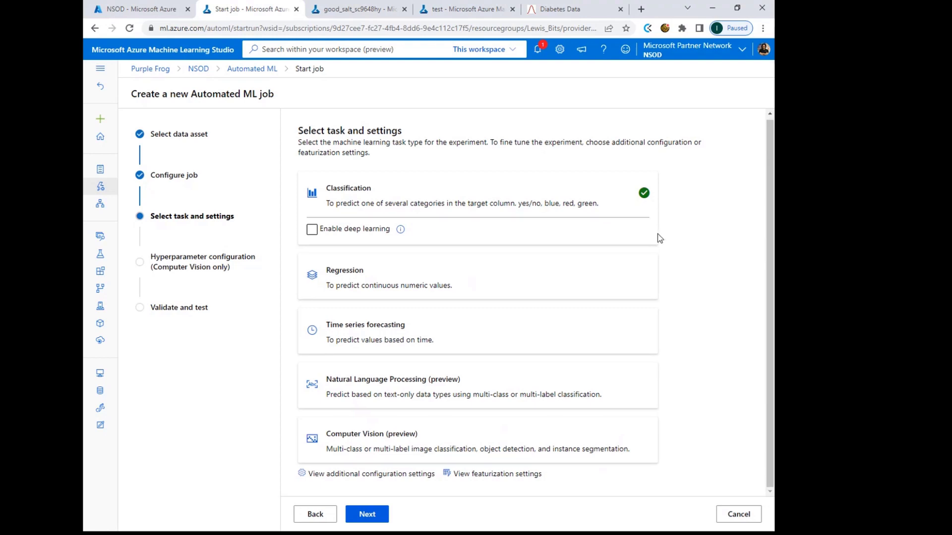
Review the primary metric options and the list of models that can be blocked in the classification task's additional configurations
{"action": "left_click", "coordinate": [384, 476]}
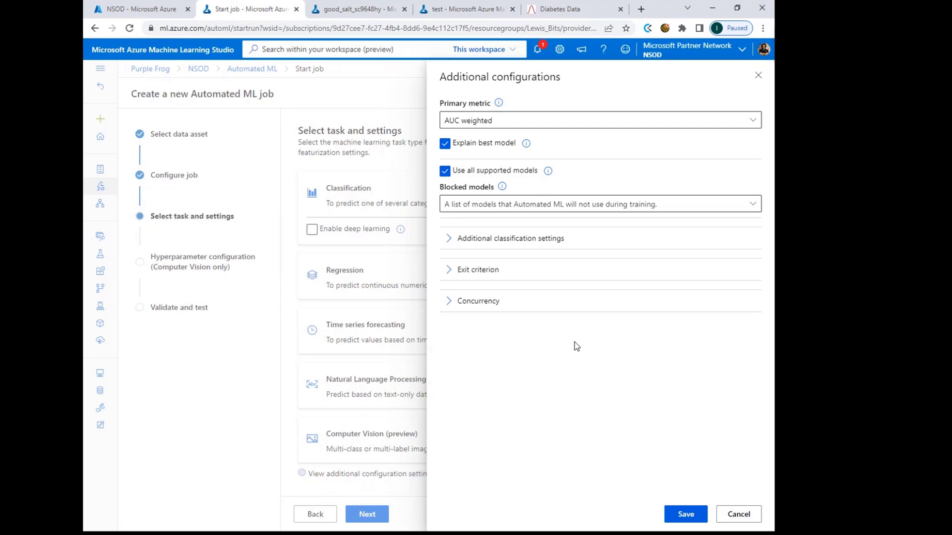
{"action": "left_click", "coordinate": [760, 127]}
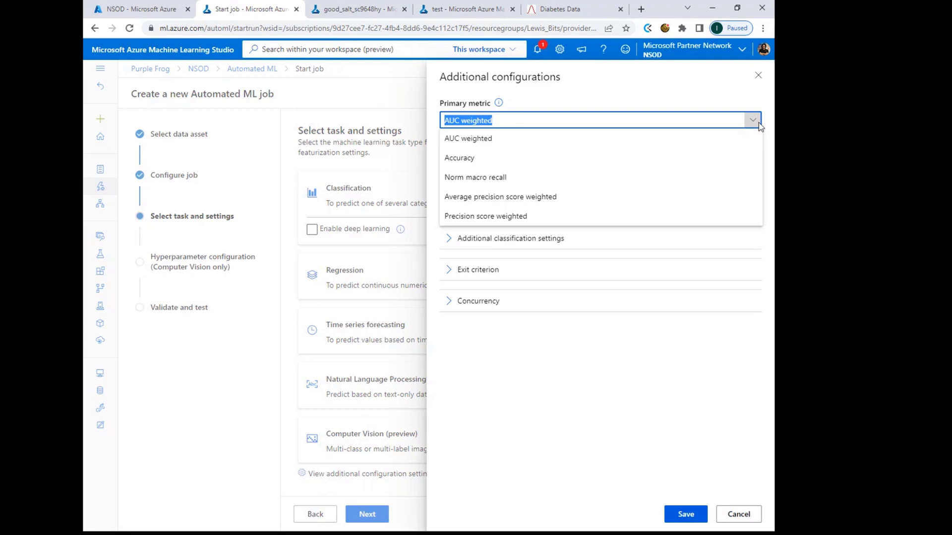
{"action": "left_click", "coordinate": [752, 120]}
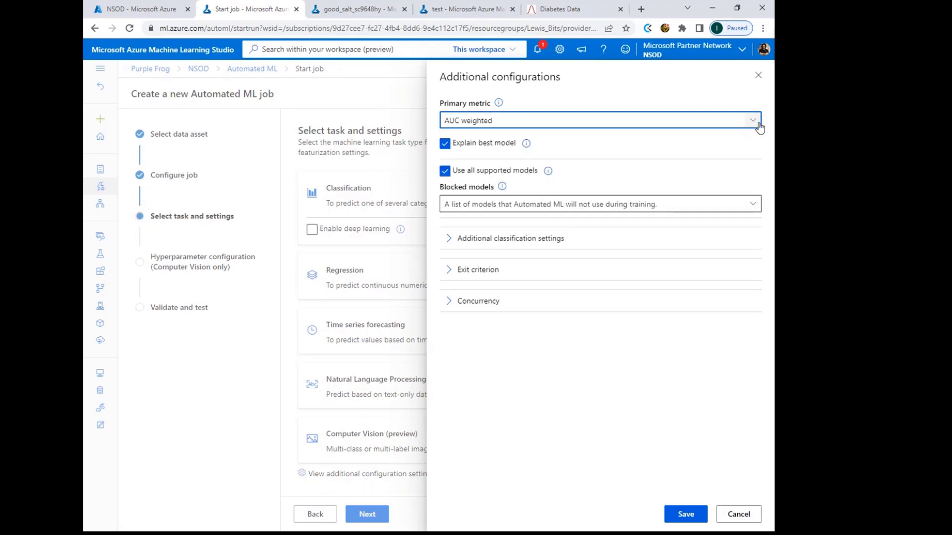
{"action": "left_click", "coordinate": [531, 200]}
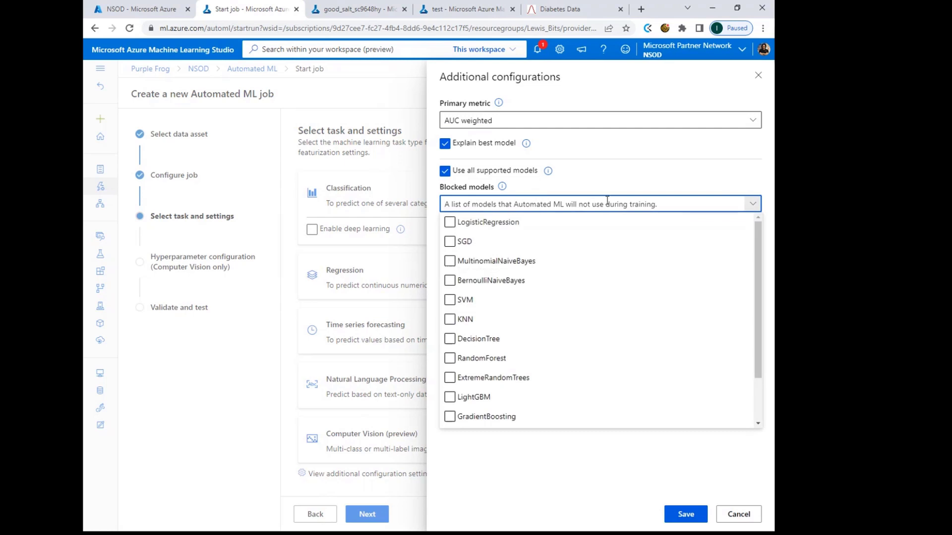
{"action": "scroll", "coordinate": [595, 287], "scroll_direction": "down", "scroll_amount": 3}
{"action": "scroll", "coordinate": [595, 292], "scroll_direction": "up", "scroll_amount": 3}
{"action": "left_click", "coordinate": [655, 176]}
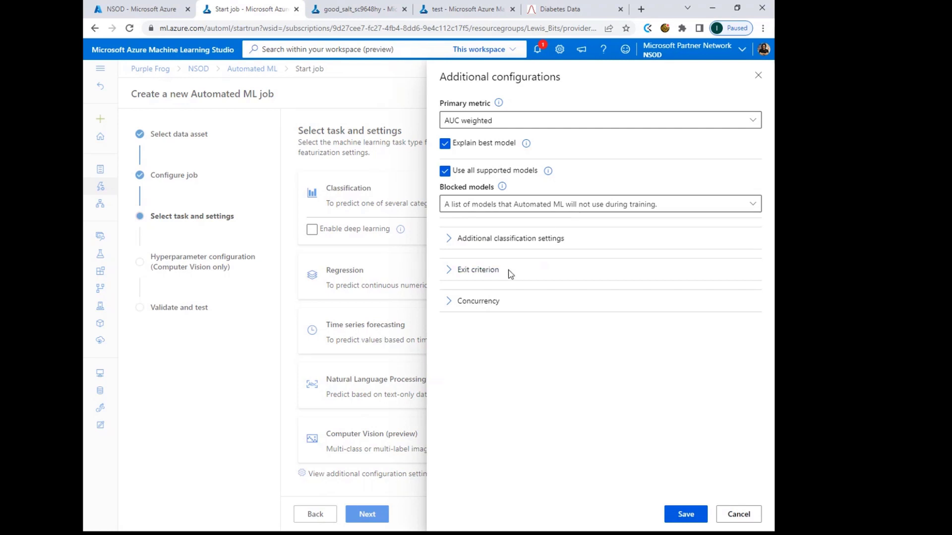
Set the exit criterion's training job time to 0.5 hours, save the additional configurations and proceed to the validation and test settings
{"action": "left_click", "coordinate": [450, 271]}
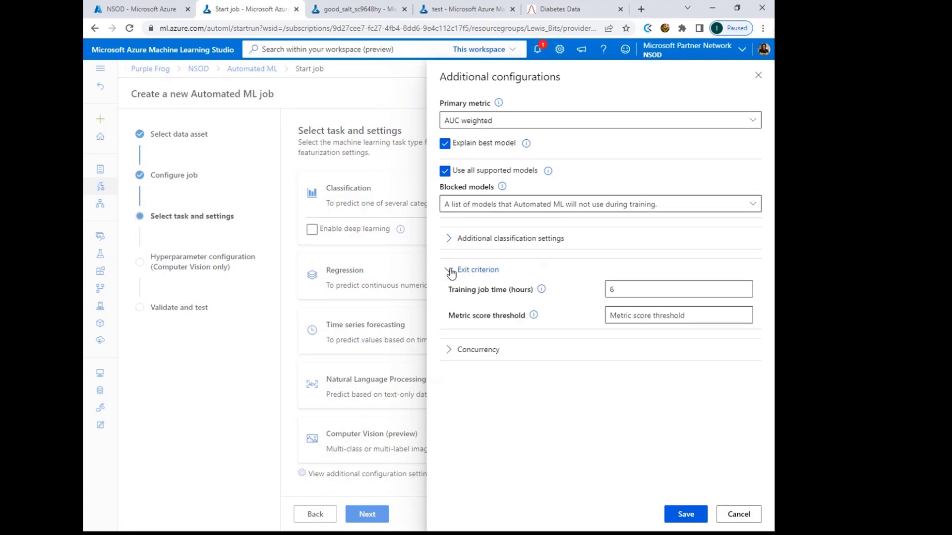
{"action": "left_click", "coordinate": [620, 286]}
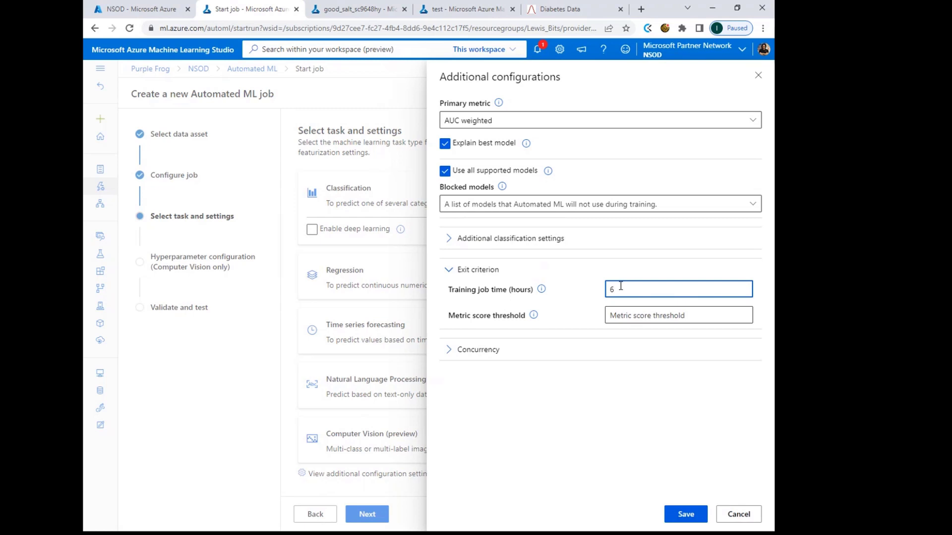
{"action": "key", "text": "BackSpace"}
{"action": "type", "text": "0.5"}
{"action": "left_click", "coordinate": [685, 515]}
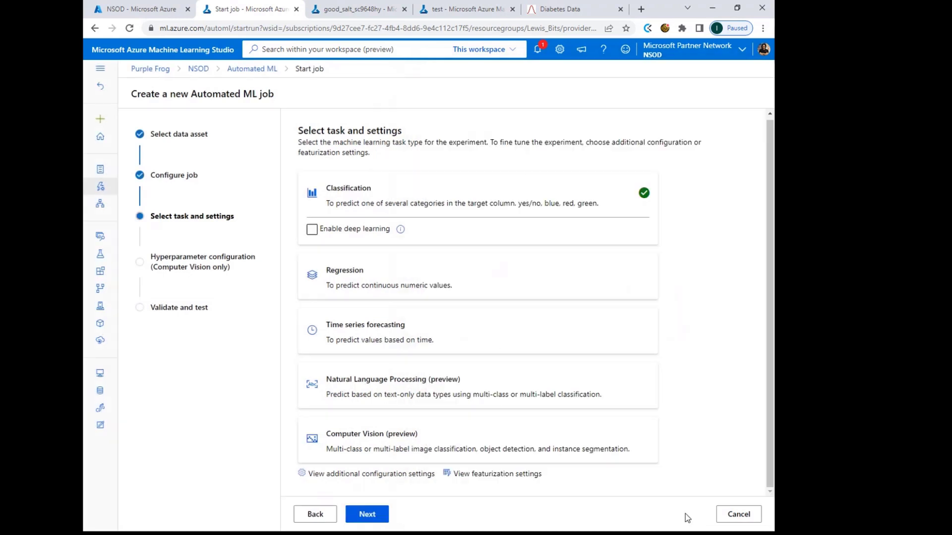
{"action": "left_click", "coordinate": [380, 521]}
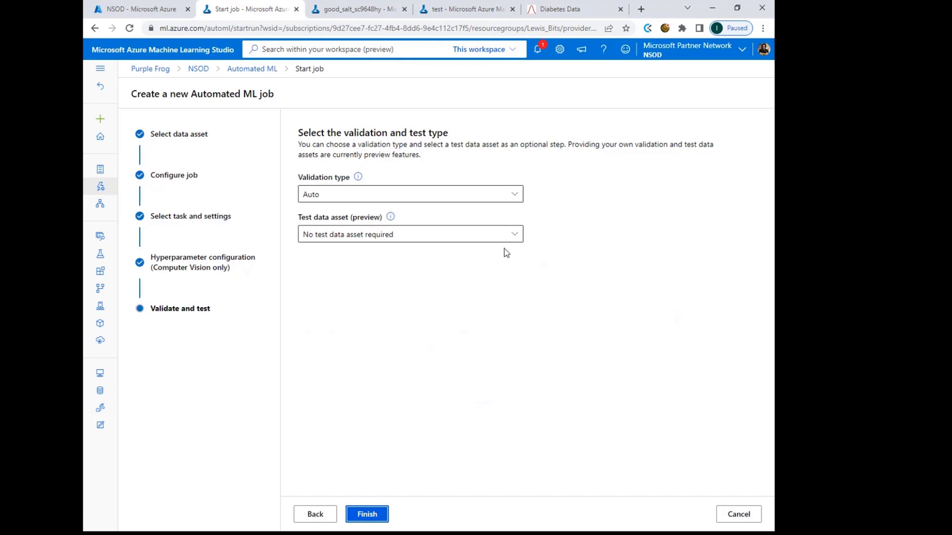
Set the test data asset to a test split of the training data with 20 percent held out for testing
{"action": "left_click", "coordinate": [513, 238]}
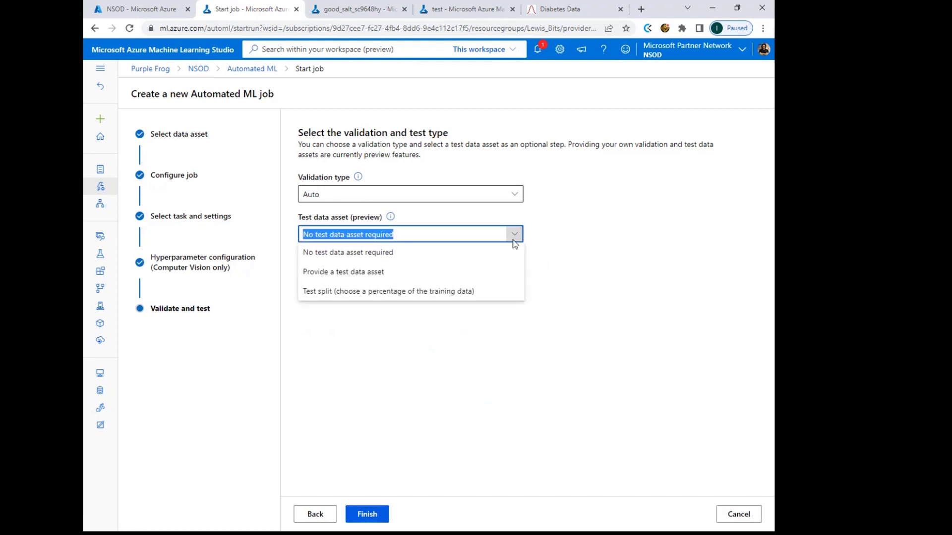
{"action": "left_click", "coordinate": [513, 242]}
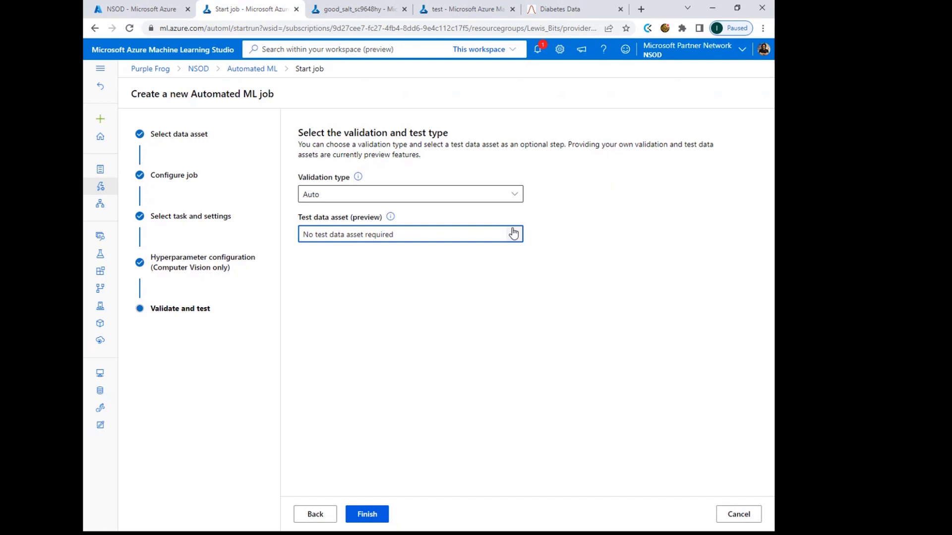
{"action": "left_click", "coordinate": [513, 234]}
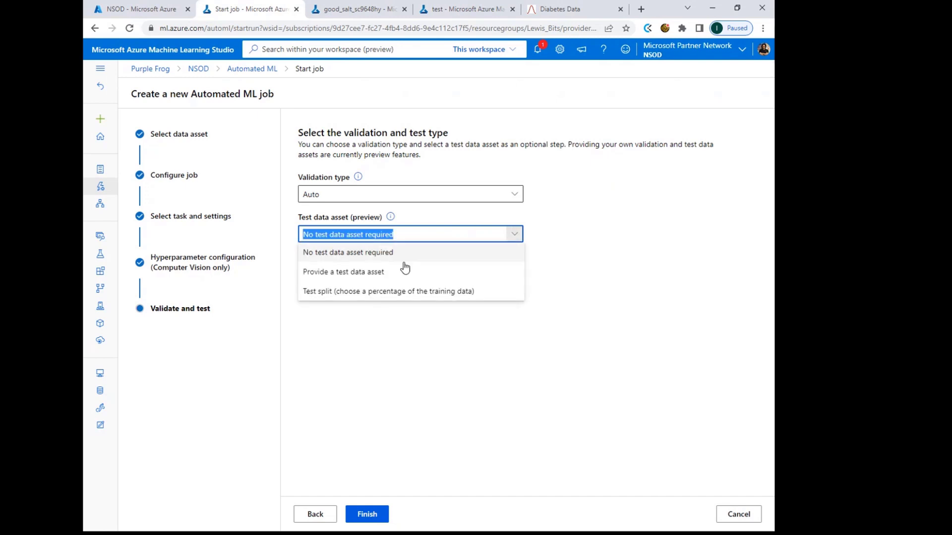
{"action": "left_click", "coordinate": [363, 293]}
{"action": "left_click_drag", "start_coordinate": [459, 277], "coordinate": [282, 277]}
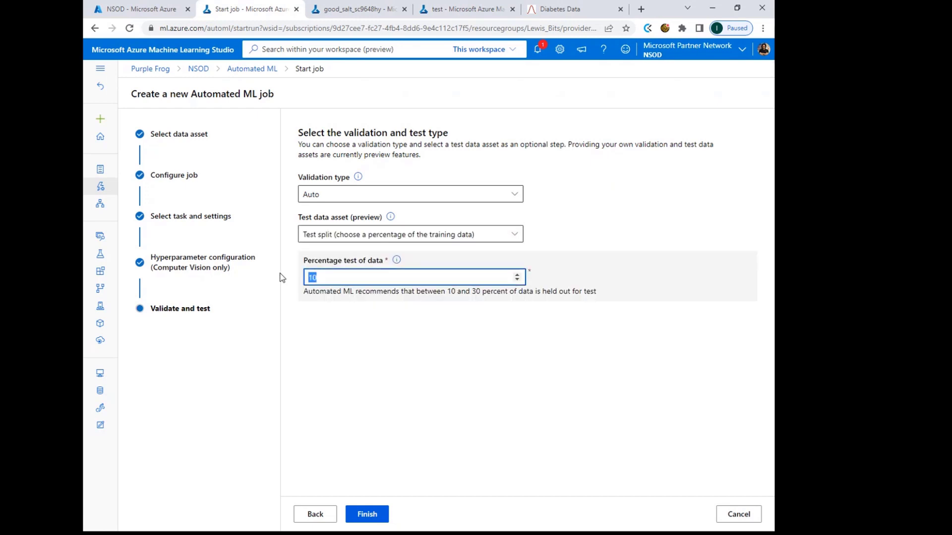
{"action": "type", "text": "20"}
{"action": "left_click", "coordinate": [443, 370]}
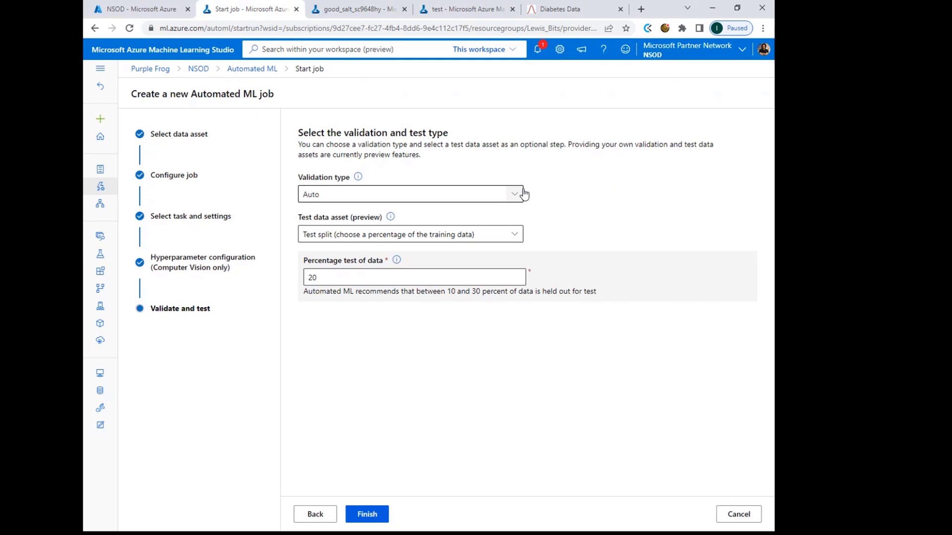
Choose Auto as the validation type, then cancel the creation of the new Automated ML job
{"action": "left_click", "coordinate": [523, 194]}
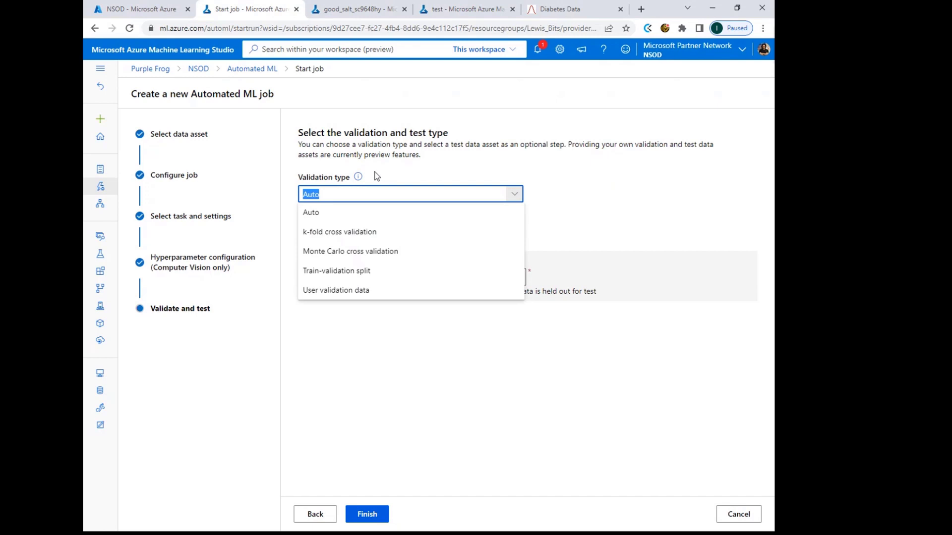
{"action": "left_click", "coordinate": [337, 213]}
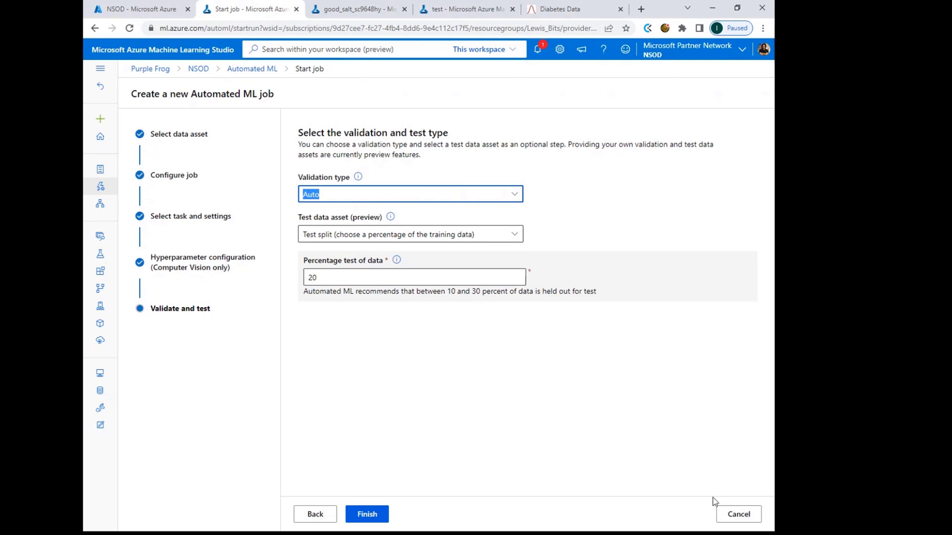
{"action": "left_click", "coordinate": [729, 517]}
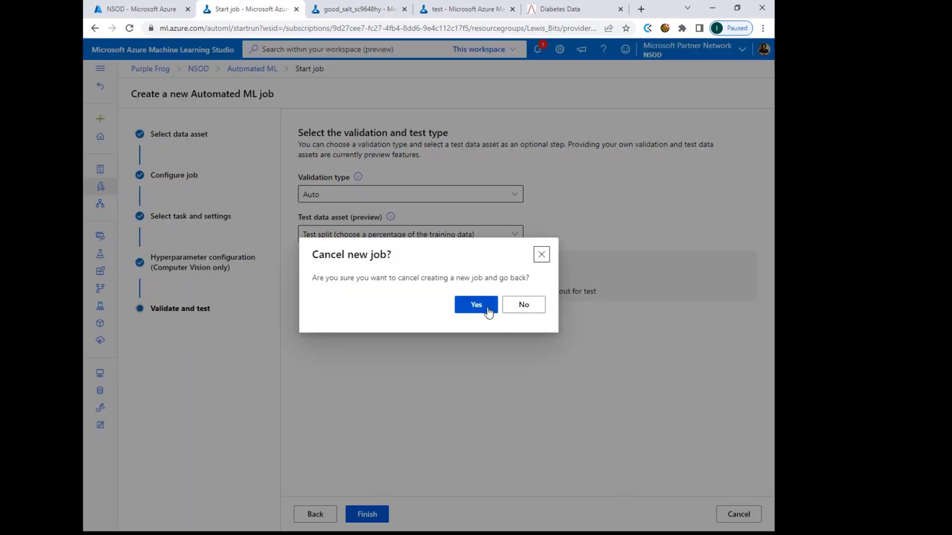
{"action": "left_click", "coordinate": [488, 311]}
Switch to the completed good_salt_sc9648hy job and review the properties, inputs, outputs and metrics in its overview
{"action": "left_click", "coordinate": [374, 9]}
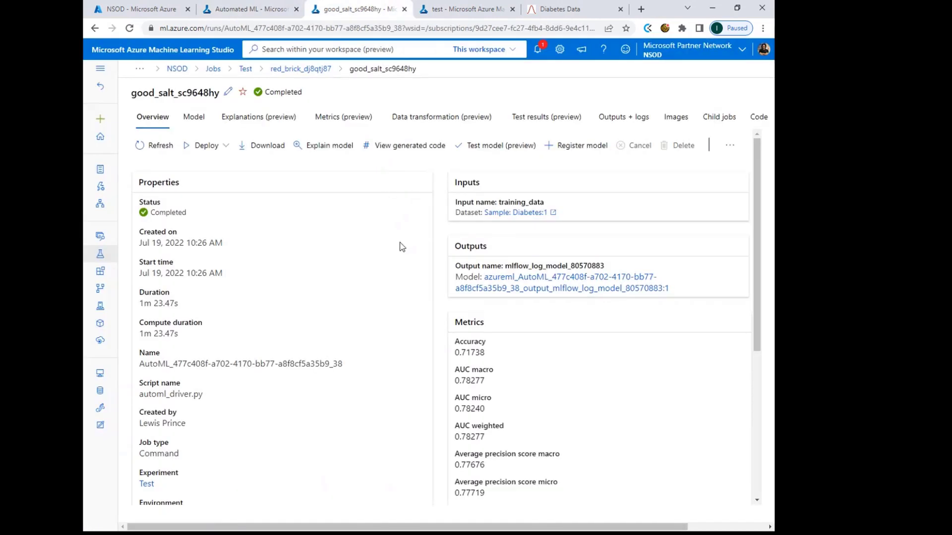
{"action": "scroll", "coordinate": [399, 245], "scroll_direction": "down", "scroll_amount": 2}
{"action": "scroll", "coordinate": [391, 258], "scroll_direction": "up", "scroll_amount": 2}
{"action": "scroll", "coordinate": [525, 330], "scroll_direction": "down", "scroll_amount": 3}
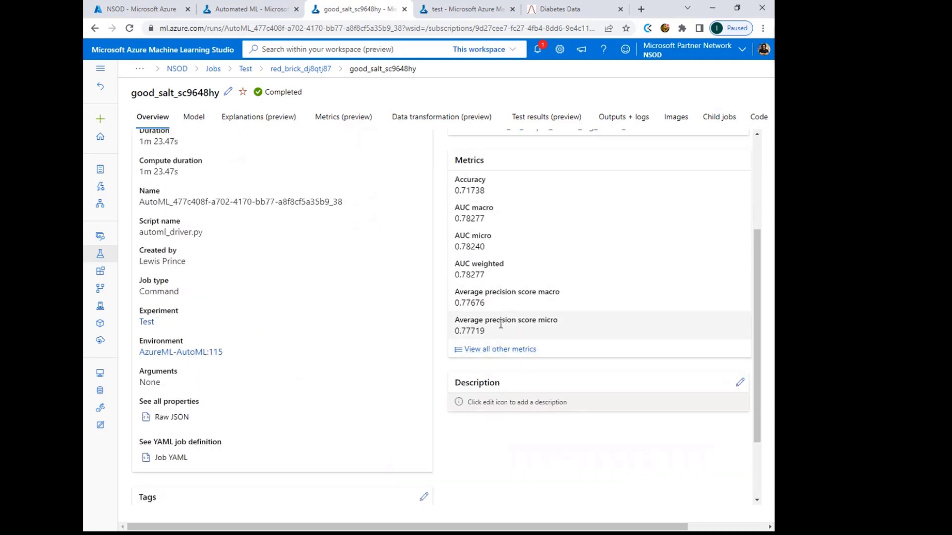
{"action": "scroll", "coordinate": [501, 324], "scroll_direction": "up", "scroll_amount": 3}
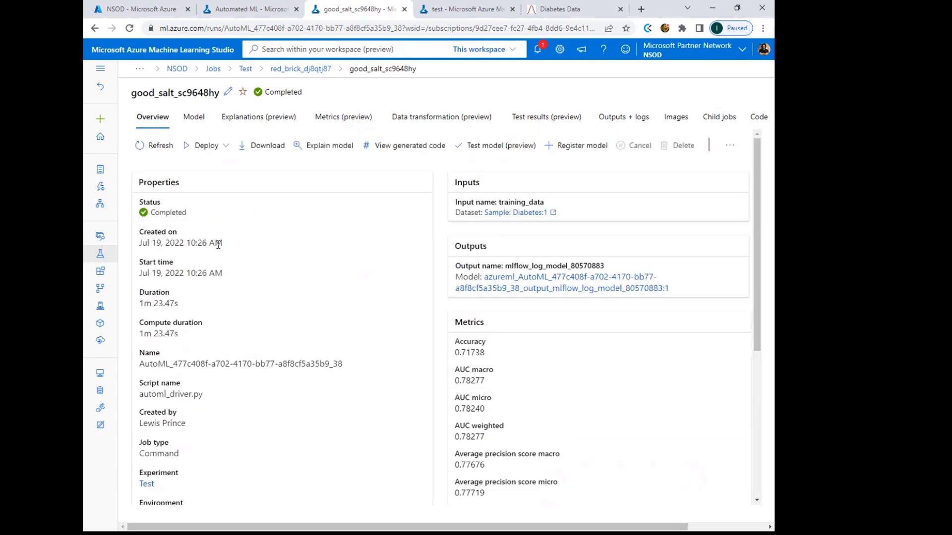
Inspect the weights, data transformations and training algorithms of the individual models in the job's VotingEnsemble details
{"action": "left_click", "coordinate": [202, 119]}
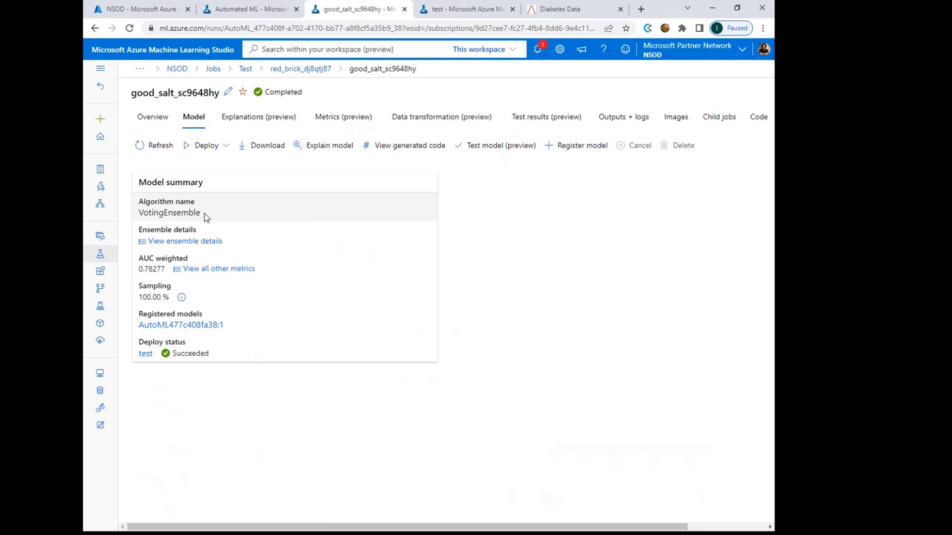
{"action": "left_click", "coordinate": [190, 242]}
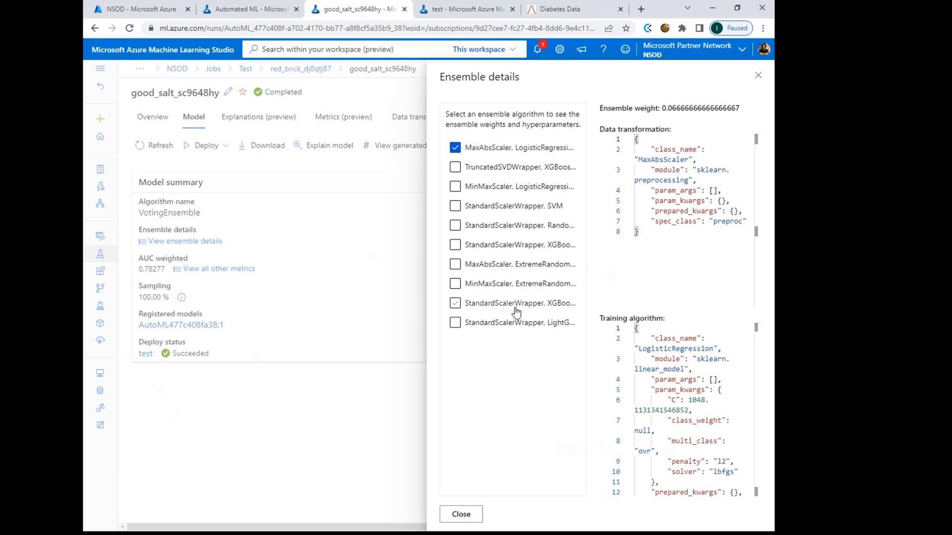
{"action": "left_click", "coordinate": [454, 168]}
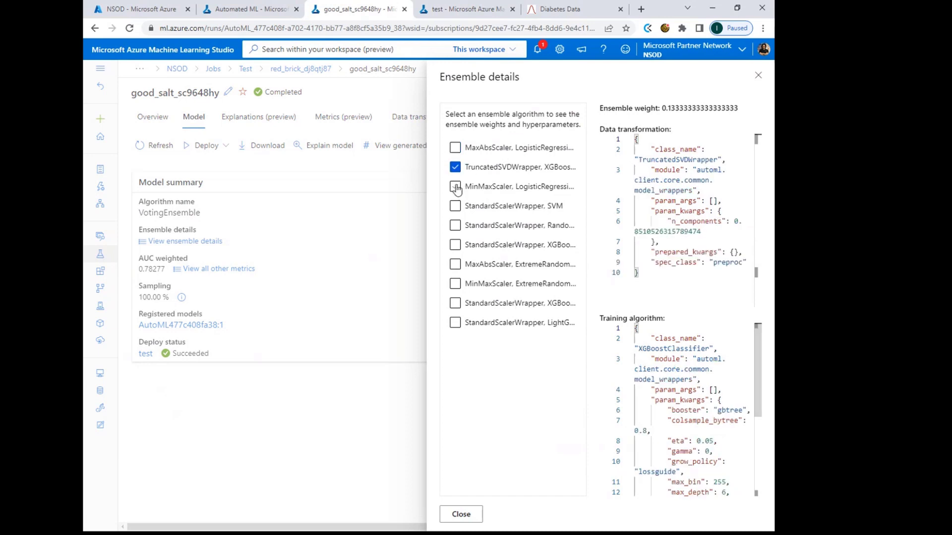
{"action": "left_click", "coordinate": [454, 187]}
{"action": "left_click", "coordinate": [454, 206]}
{"action": "left_click", "coordinate": [454, 225]}
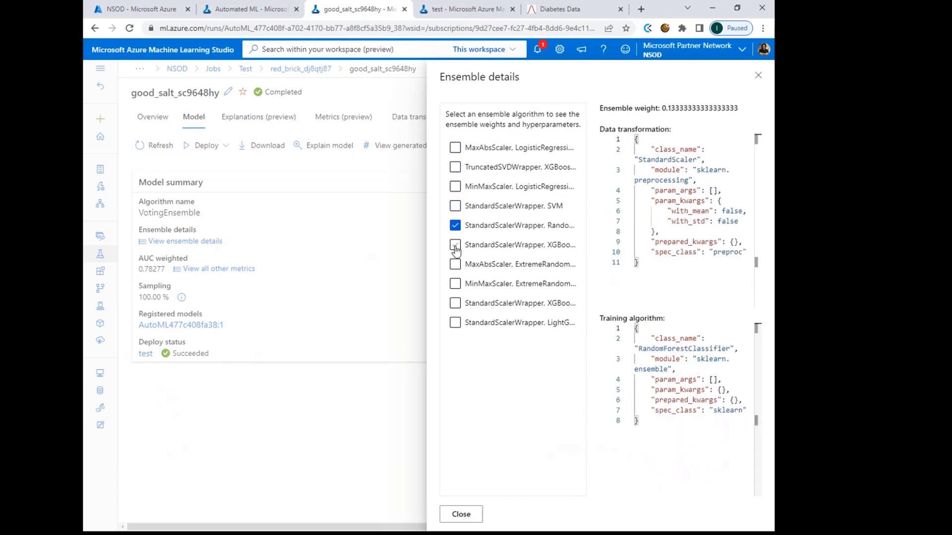
{"action": "left_click", "coordinate": [454, 245]}
{"action": "left_click", "coordinate": [455, 264]}
{"action": "left_click", "coordinate": [455, 283]}
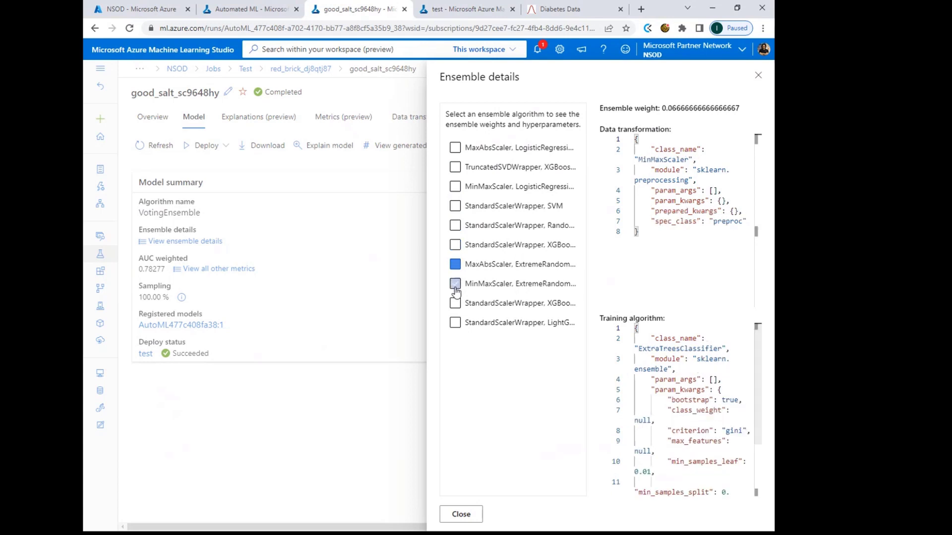
{"action": "left_click", "coordinate": [454, 303]}
{"action": "left_click", "coordinate": [455, 323]}
{"action": "left_click", "coordinate": [455, 303]}
{"action": "left_click", "coordinate": [455, 284]}
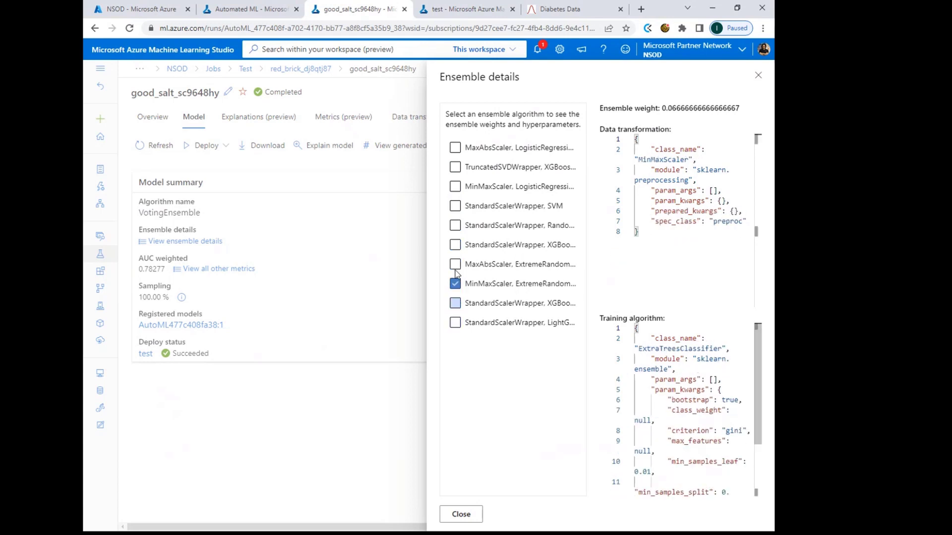
{"action": "left_click", "coordinate": [455, 264]}
{"action": "left_click", "coordinate": [455, 244]}
{"action": "left_click", "coordinate": [455, 225]}
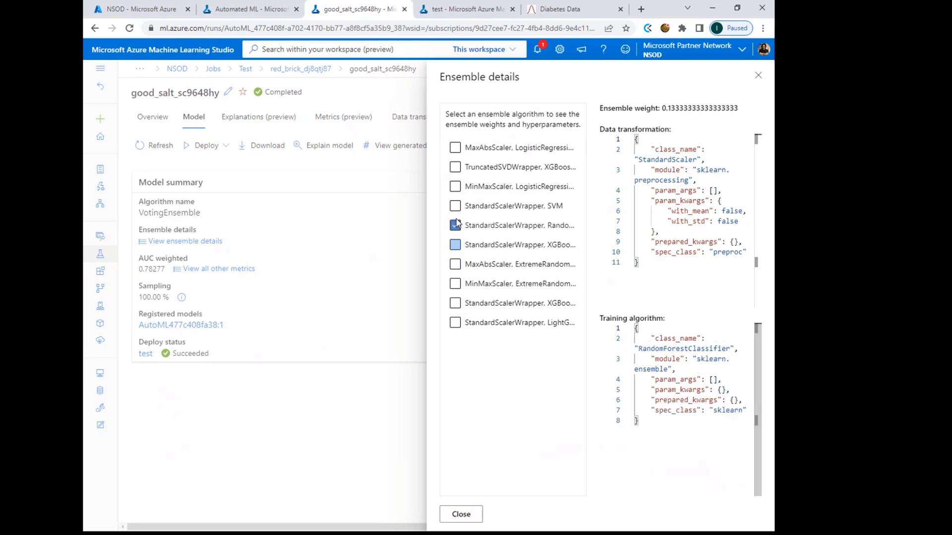
{"action": "left_click", "coordinate": [455, 206]}
{"action": "left_click", "coordinate": [455, 187]}
{"action": "left_click", "coordinate": [455, 147]}
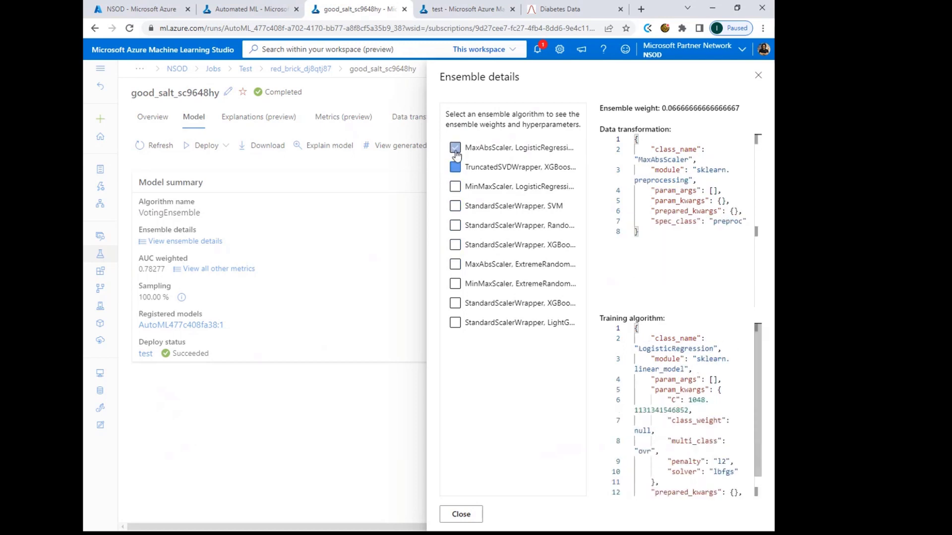
{"action": "left_click", "coordinate": [455, 186]}
{"action": "left_click", "coordinate": [455, 167]}
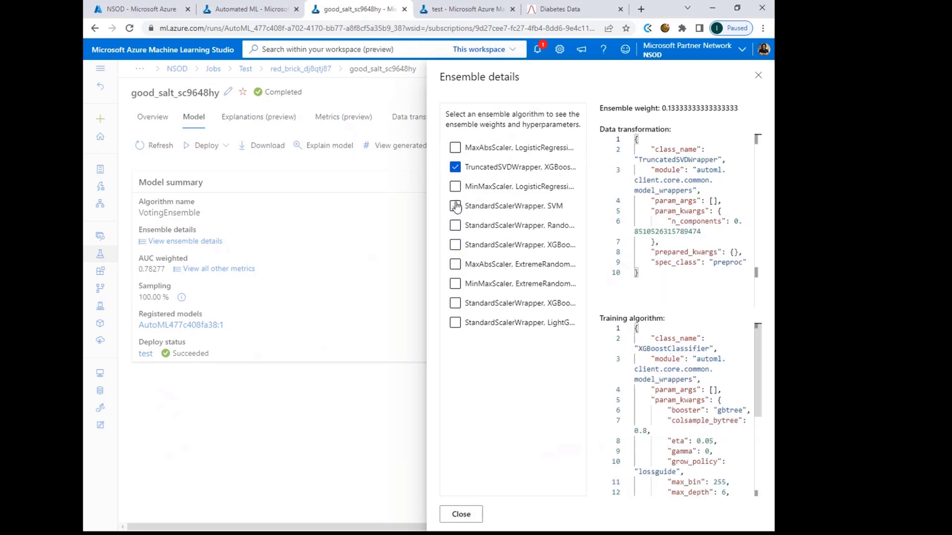
{"action": "left_click", "coordinate": [455, 206]}
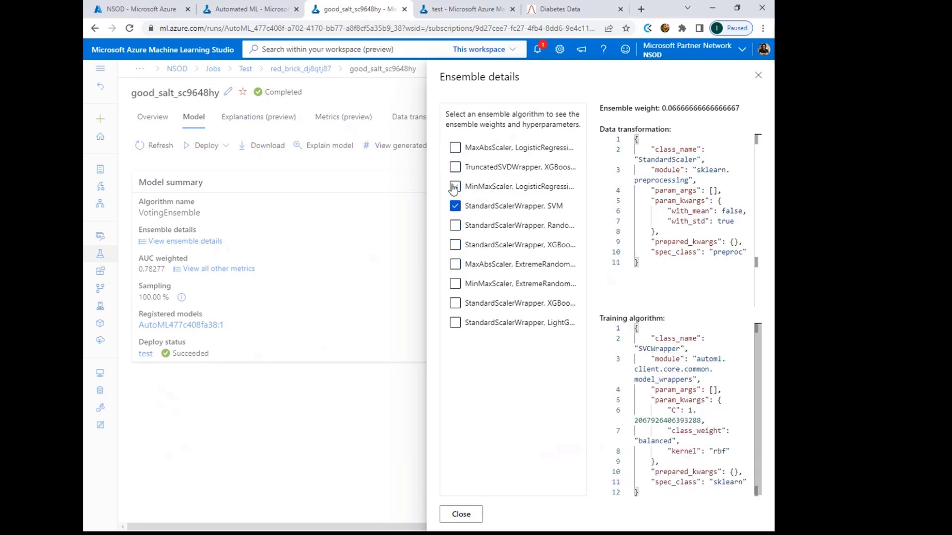
{"action": "left_click", "coordinate": [461, 515]}
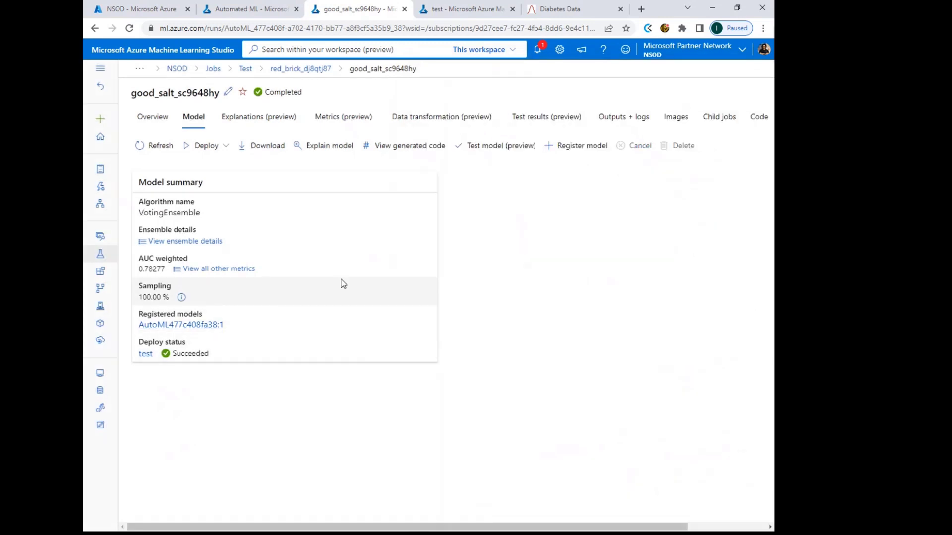
Examine the aggregate feature importance chart in the job's explanations, including the importance of S3 and BP
{"action": "left_click", "coordinate": [268, 121]}
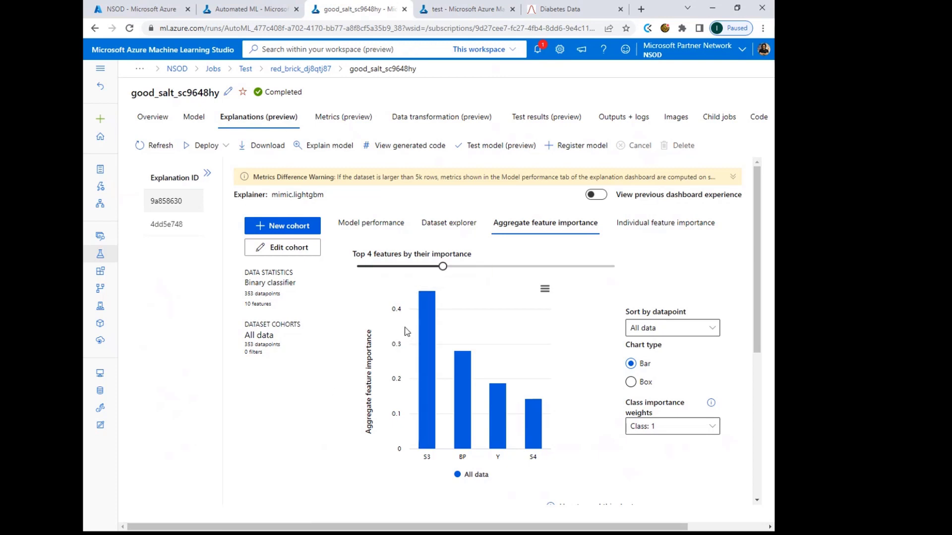
{"action": "mouse_move", "coordinate": [428, 312]}
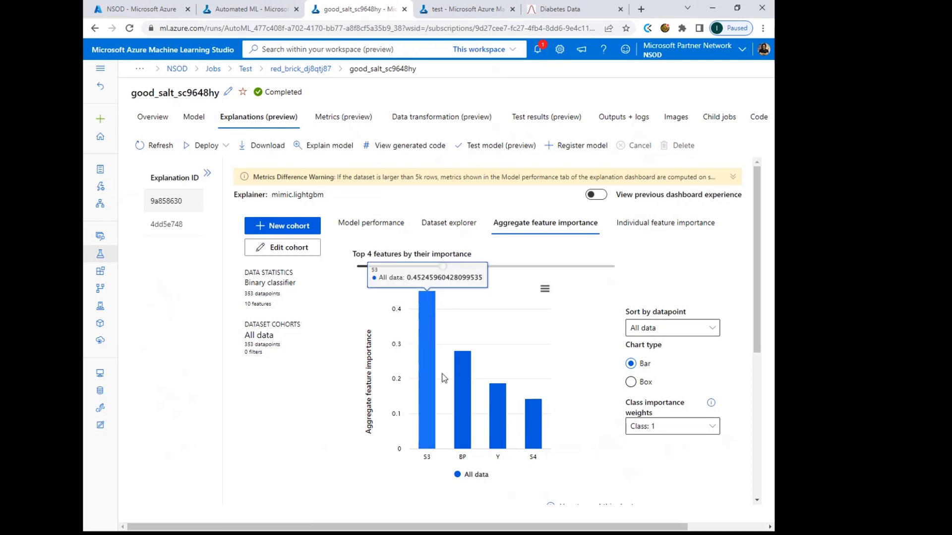
{"action": "mouse_move", "coordinate": [470, 393]}
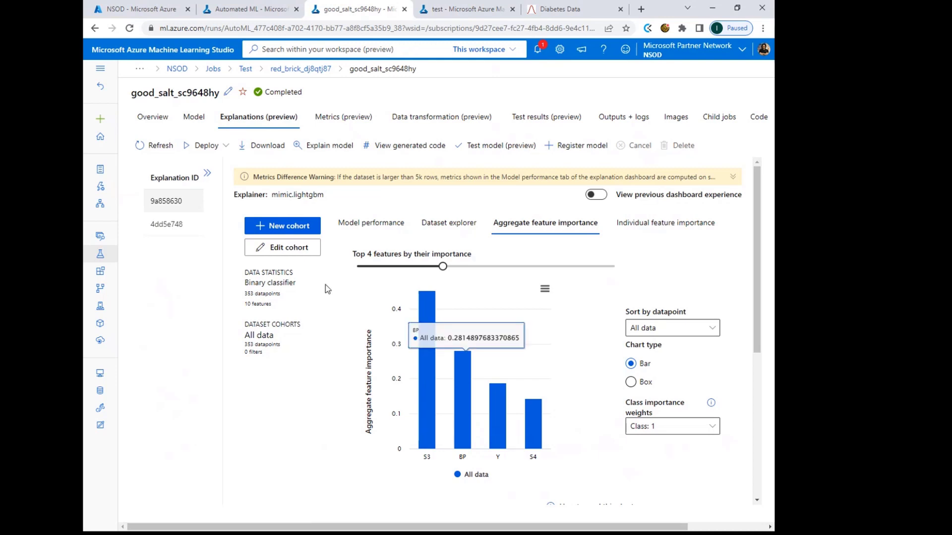
{"action": "mouse_move", "coordinate": [444, 268]}
{"action": "left_mouse_down"}
{"action": "mouse_move", "coordinate": [569, 276]}
{"action": "mouse_move", "coordinate": [444, 270]}
{"action": "left_mouse_up"}
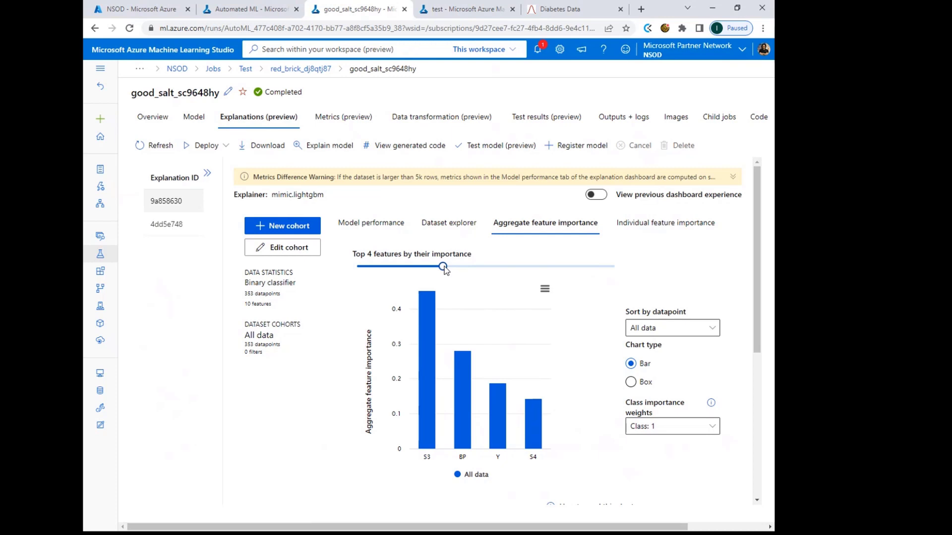
Review the job's accuracy and AUC_weighted scores and its ROC curve, dismissing the notifications that pop up
{"action": "left_click", "coordinate": [353, 126]}
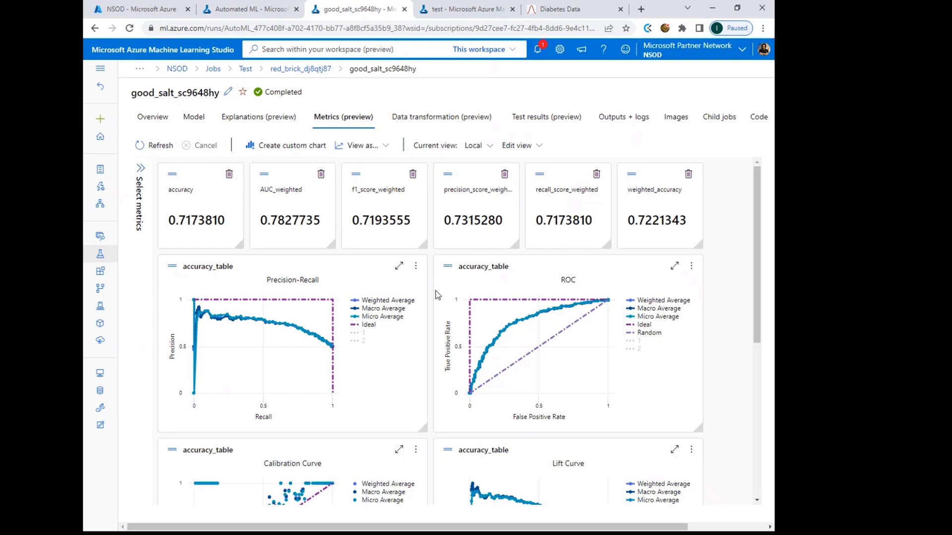
{"action": "mouse_move", "coordinate": [194, 218]}
{"action": "mouse_move", "coordinate": [268, 200]}
{"action": "mouse_move", "coordinate": [468, 401]}
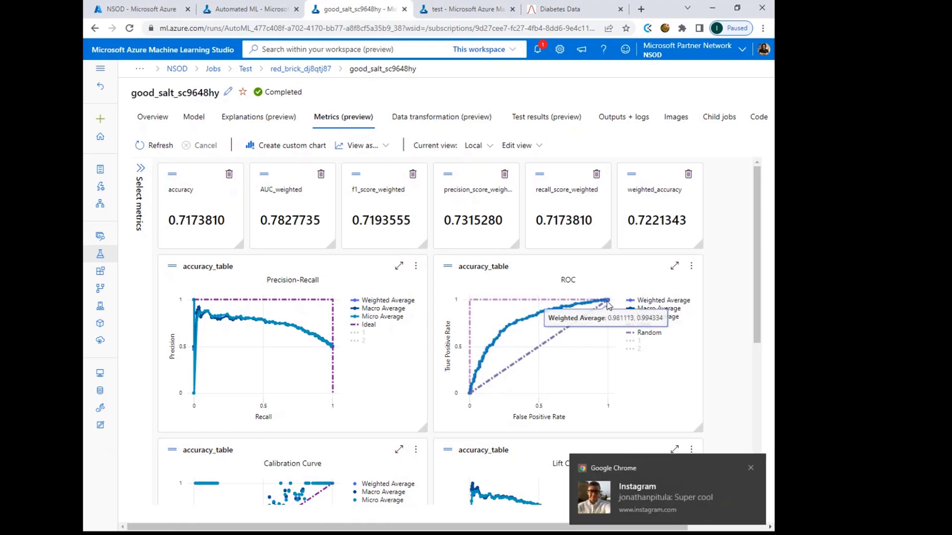
{"action": "left_click", "coordinate": [751, 469]}
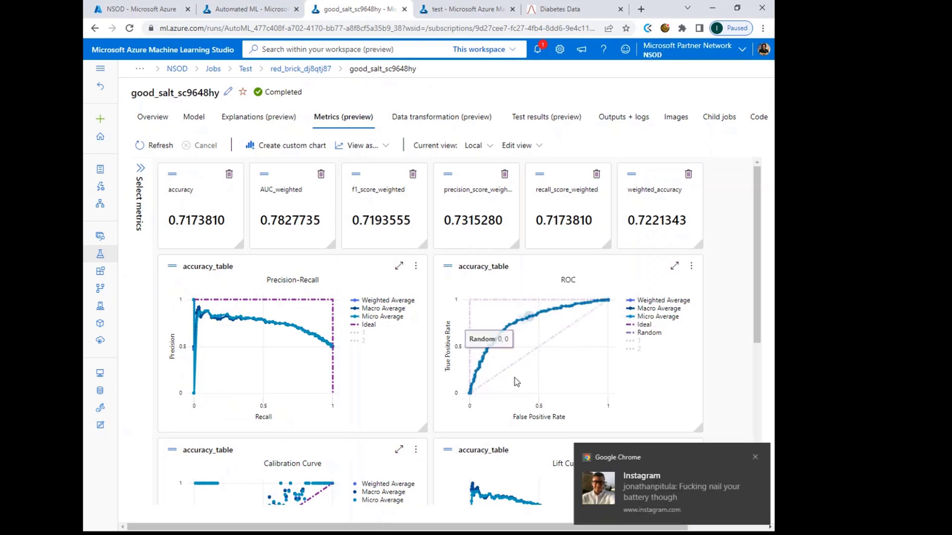
{"action": "left_click", "coordinate": [750, 459]}
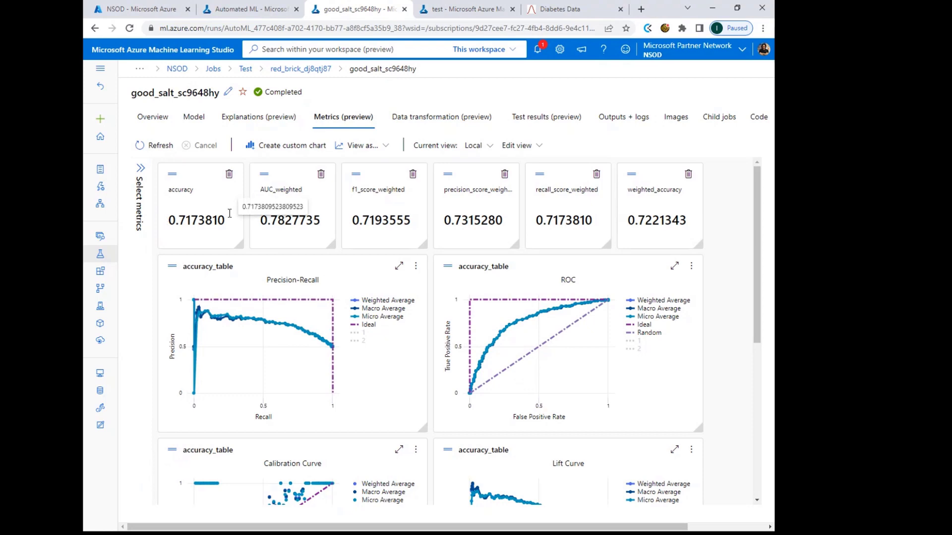
Examine the confusion matrix at the end of the job's metrics, comparing its true and predicted label counts
{"action": "scroll", "coordinate": [342, 251], "scroll_direction": "down", "scroll_amount": 1}
{"action": "scroll", "coordinate": [342, 252], "scroll_direction": "down", "scroll_amount": 5}
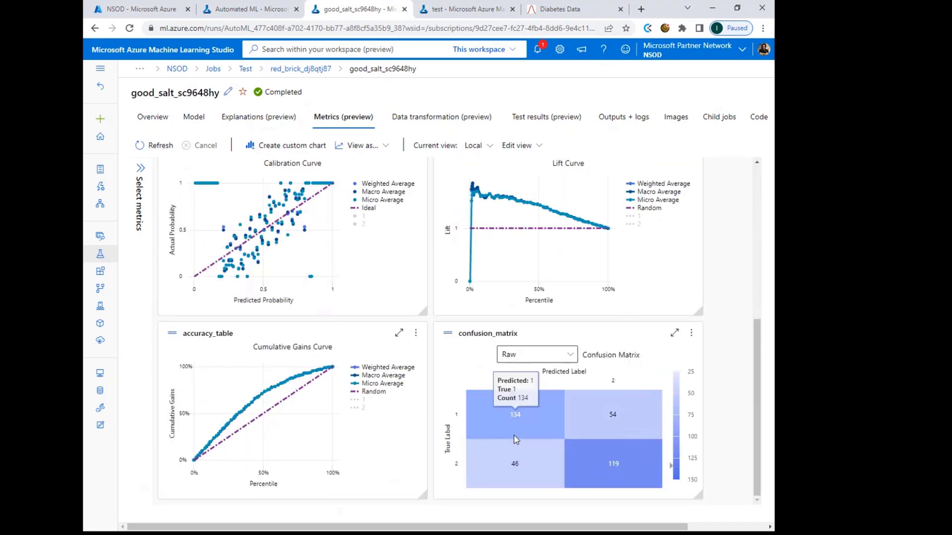
{"action": "mouse_move", "coordinate": [522, 421]}
{"action": "mouse_move", "coordinate": [623, 452]}
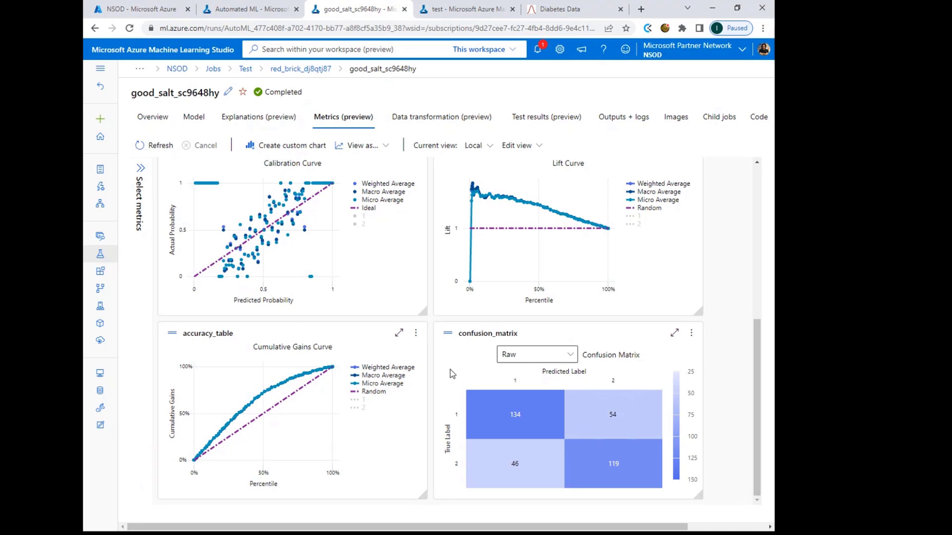
{"action": "scroll", "coordinate": [448, 369], "scroll_direction": "up", "scroll_amount": 4}
{"action": "scroll", "coordinate": [449, 368], "scroll_direction": "up", "scroll_amount": 2}
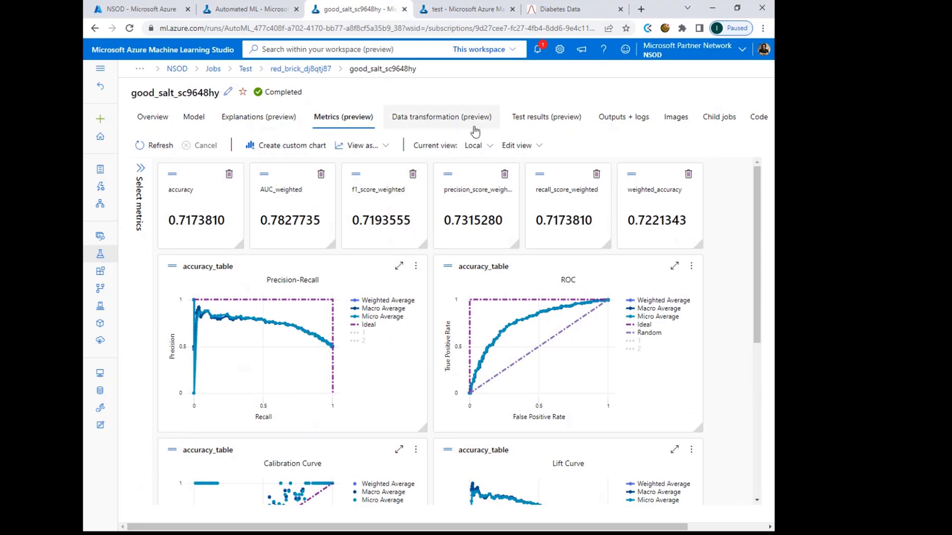
Open script.py from the job's generated_code outputs and read its logging, dataset-splitting and data preparation functions
{"action": "left_click", "coordinate": [647, 116]}
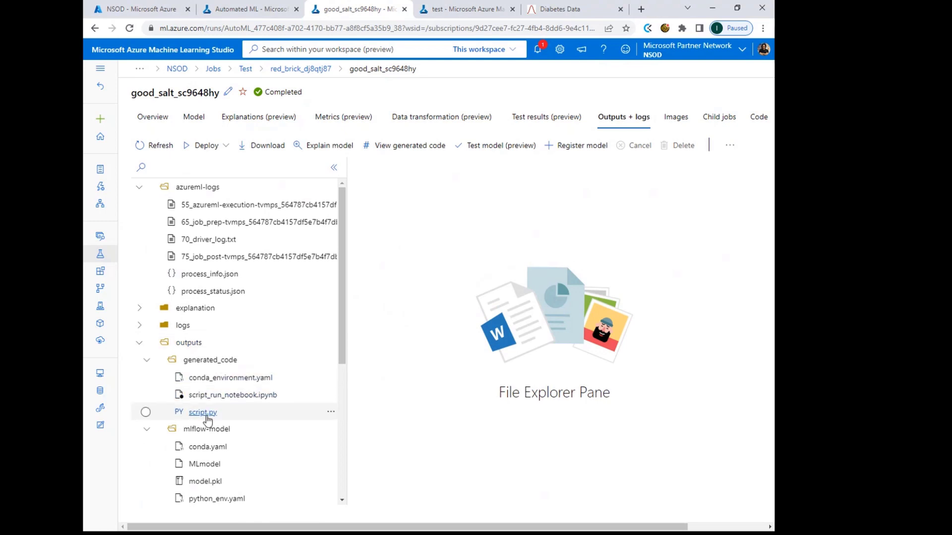
{"action": "left_click", "coordinate": [207, 417]}
{"action": "scroll", "coordinate": [519, 330], "scroll_direction": "down", "scroll_amount": 2}
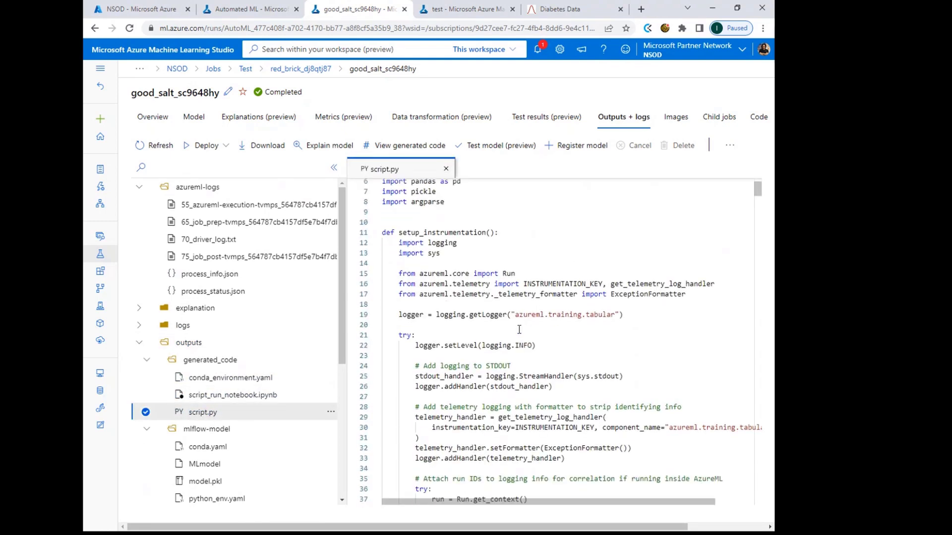
{"action": "scroll", "coordinate": [519, 330], "scroll_direction": "down", "scroll_amount": 12}
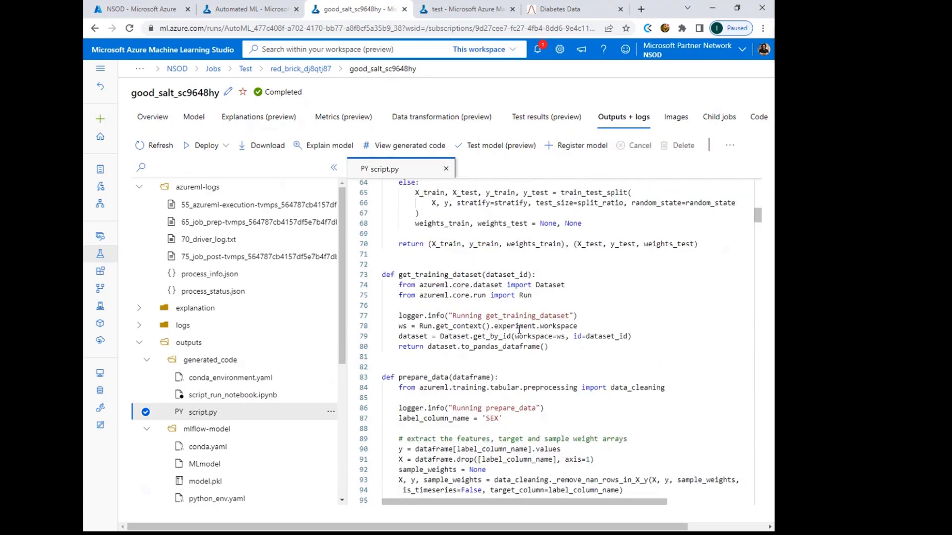
{"action": "scroll", "coordinate": [519, 330], "scroll_direction": "down", "scroll_amount": 4}
{"action": "scroll", "coordinate": [526, 370], "scroll_direction": "up", "scroll_amount": 8}
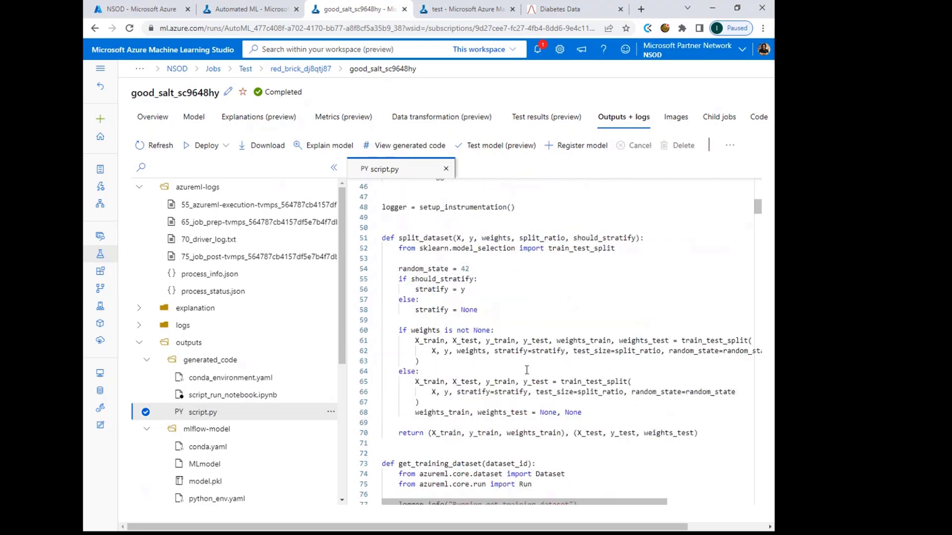
{"action": "scroll", "coordinate": [527, 370], "scroll_direction": "up", "scroll_amount": 15}
{"action": "scroll", "coordinate": [473, 342], "scroll_direction": "down", "scroll_amount": 5}
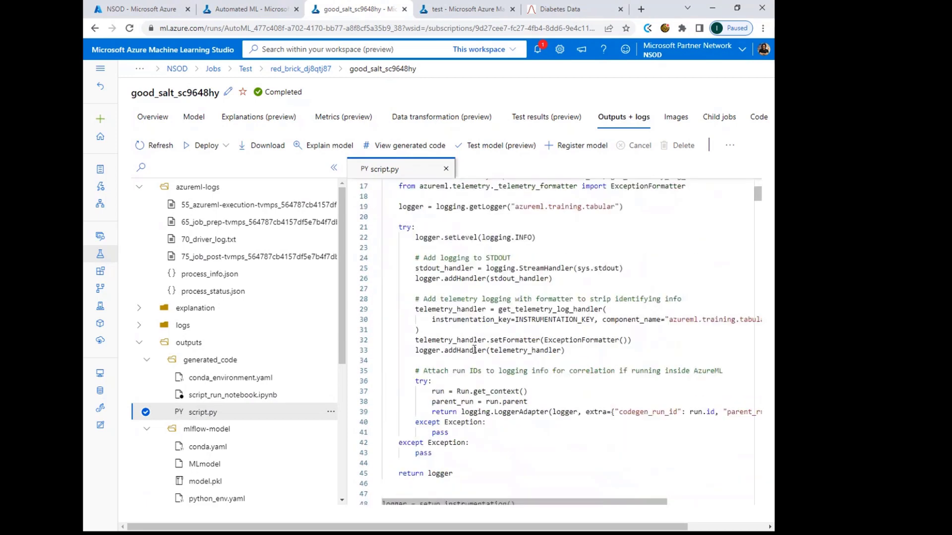
{"action": "scroll", "coordinate": [468, 341], "scroll_direction": "down", "scroll_amount": 19}
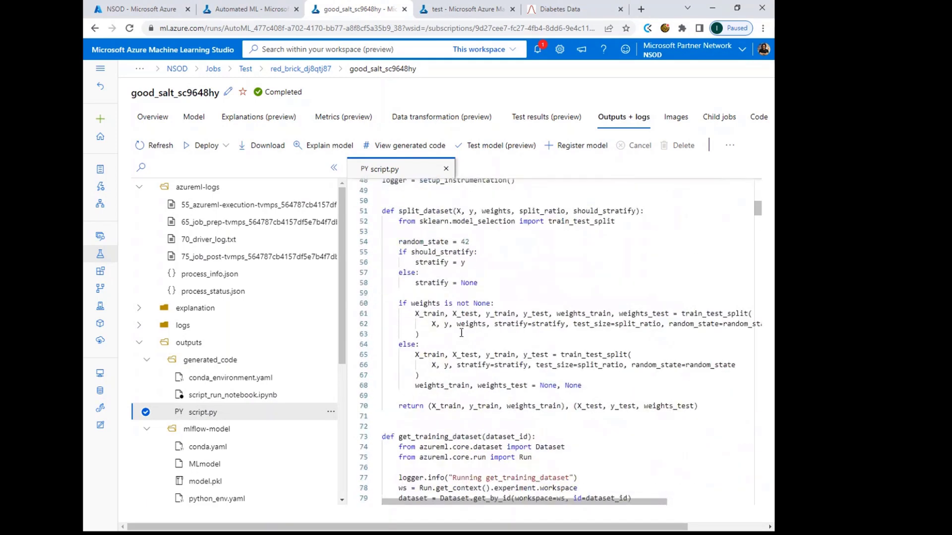
Examine the preprocessor and algorithm configurations in script.py, including the XGBClassifier, SVC, RandomForestClassifier and LogisticRegression parameters
{"action": "scroll", "coordinate": [461, 333], "scroll_direction": "down", "scroll_amount": 20}
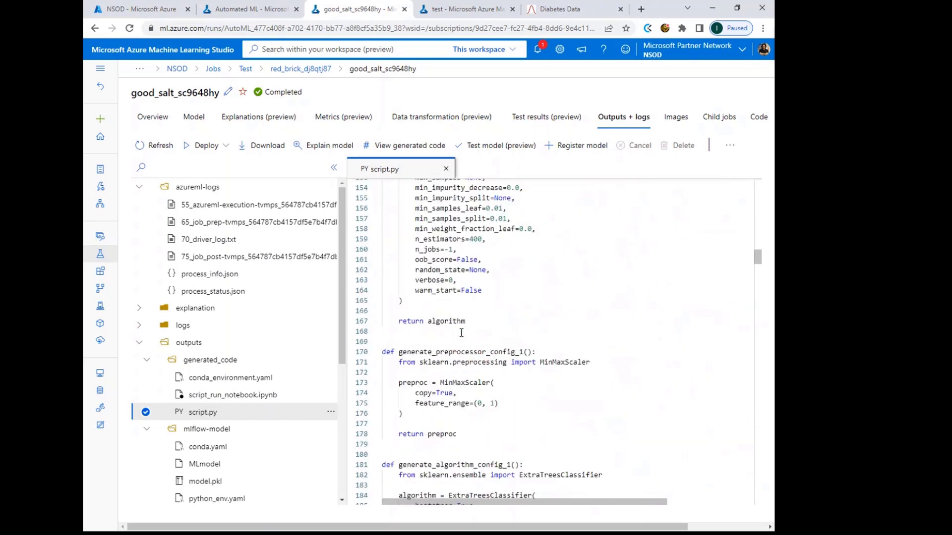
{"action": "scroll", "coordinate": [461, 333], "scroll_direction": "down", "scroll_amount": 10}
{"action": "scroll", "coordinate": [460, 333], "scroll_direction": "down", "scroll_amount": 1}
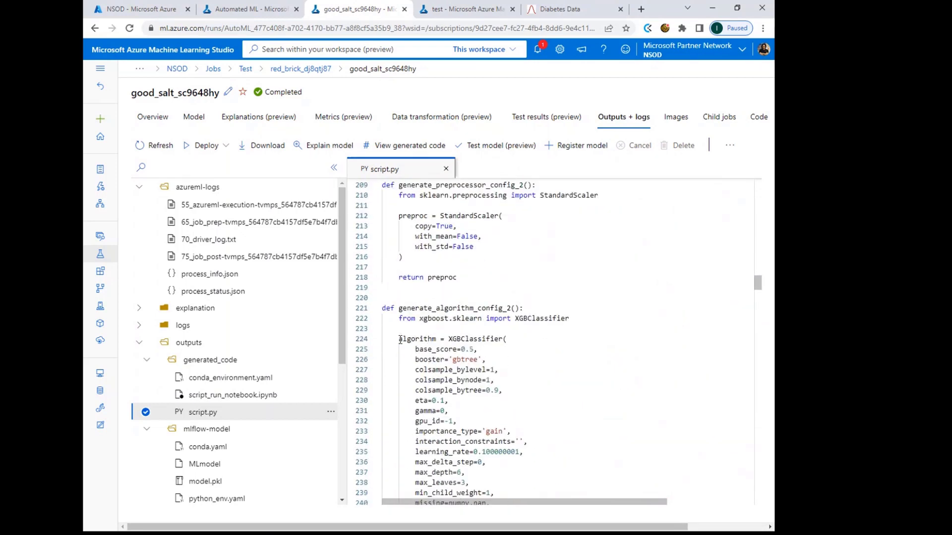
{"action": "left_click_drag", "start_coordinate": [405, 340], "coordinate": [506, 451]}
{"action": "scroll", "coordinate": [508, 448], "scroll_direction": "down", "scroll_amount": 4}
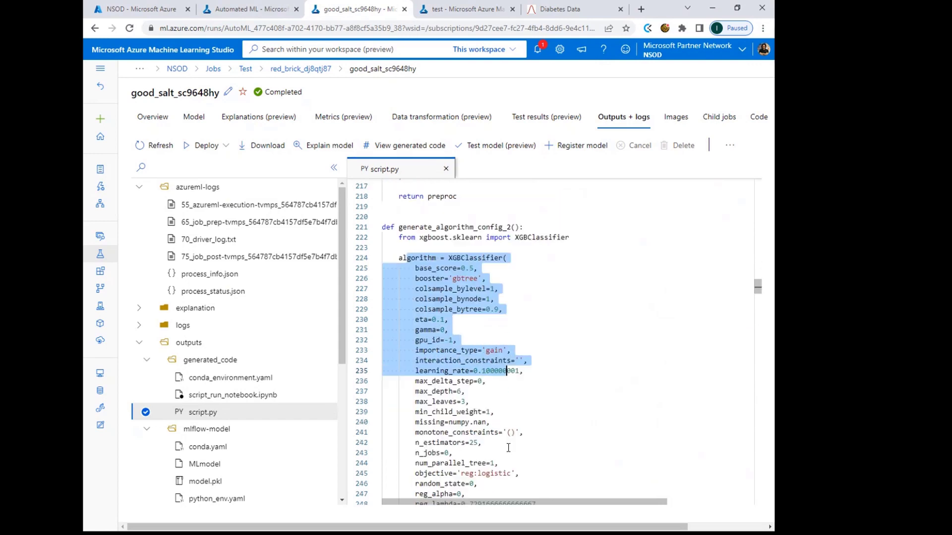
{"action": "scroll", "coordinate": [508, 447], "scroll_direction": "down", "scroll_amount": 14}
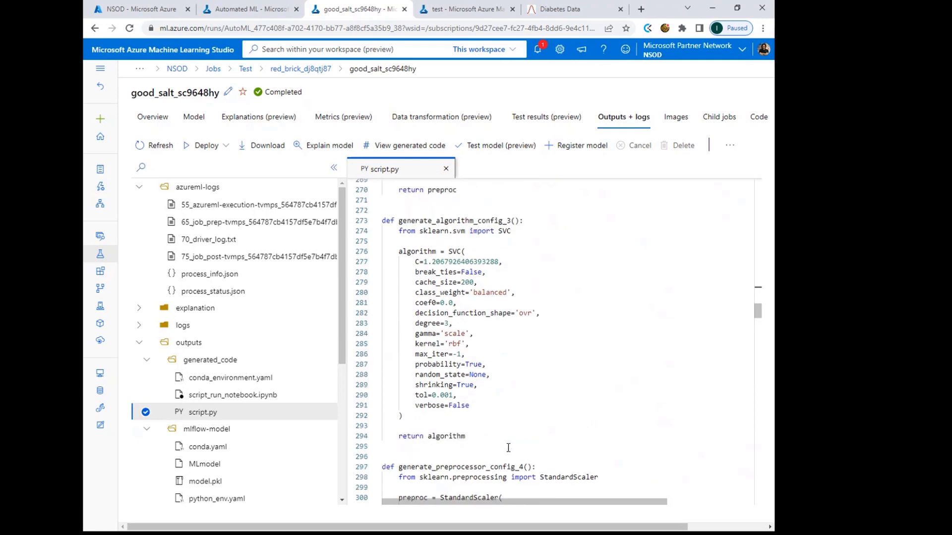
{"action": "scroll", "coordinate": [476, 386], "scroll_direction": "down", "scroll_amount": 16}
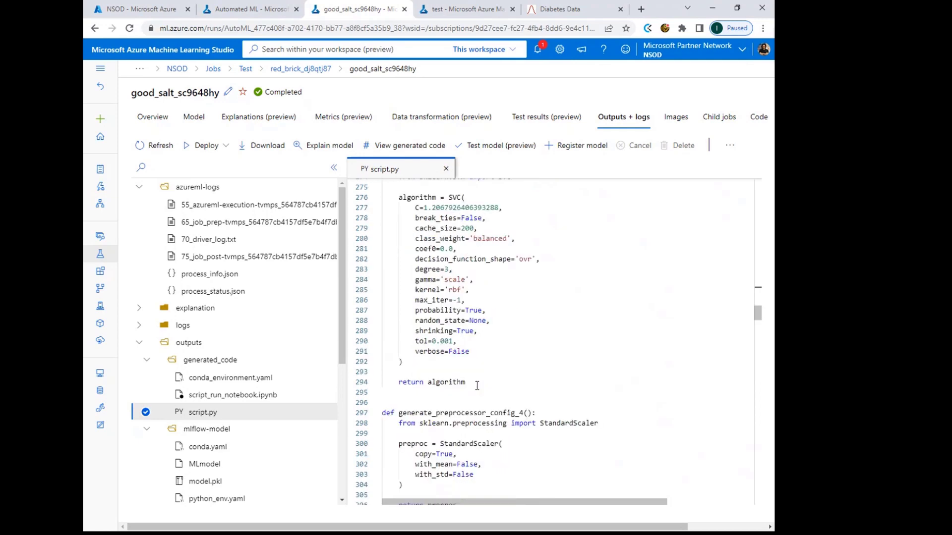
{"action": "scroll", "coordinate": [470, 413], "scroll_direction": "down", "scroll_amount": 10}
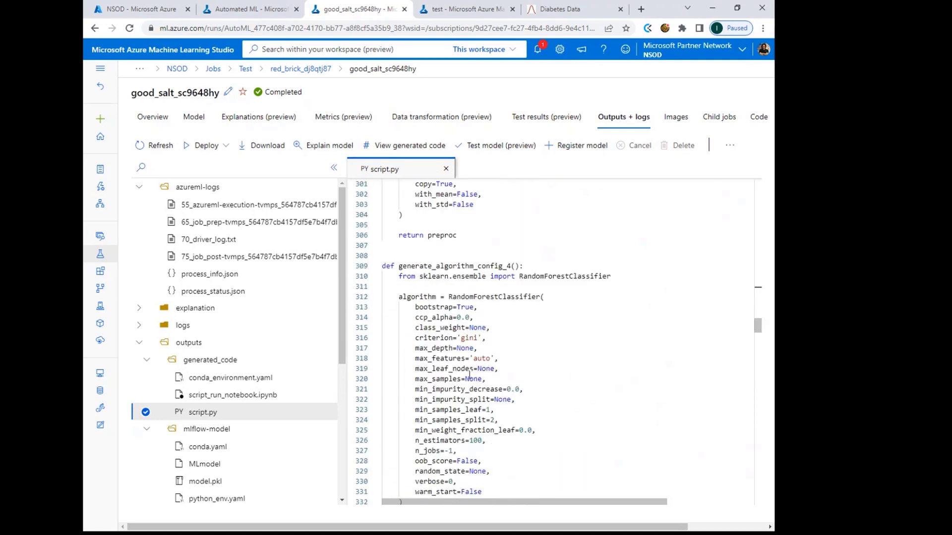
{"action": "scroll", "coordinate": [470, 329], "scroll_direction": "up", "scroll_amount": 10}
{"action": "scroll", "coordinate": [470, 329], "scroll_direction": "down", "scroll_amount": 17}
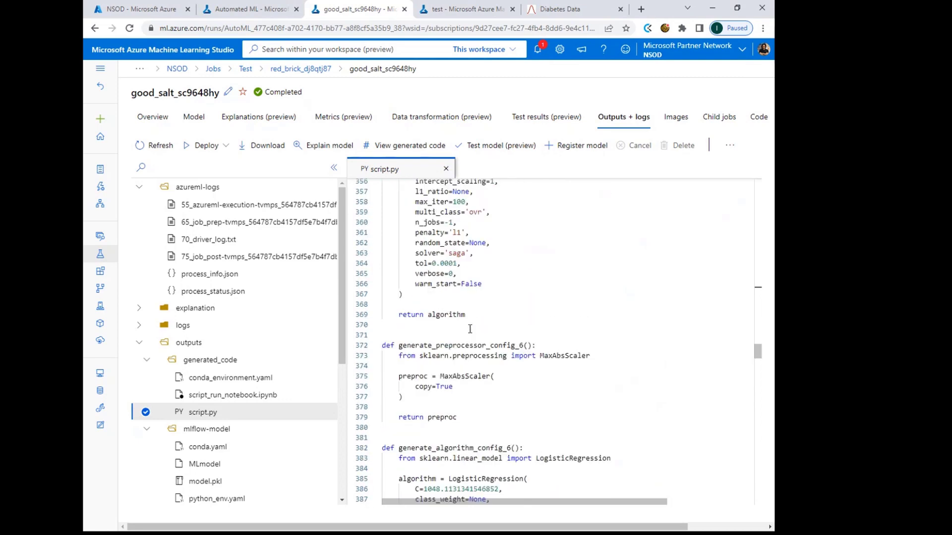
{"action": "scroll", "coordinate": [491, 368], "scroll_direction": "up", "scroll_amount": 4}
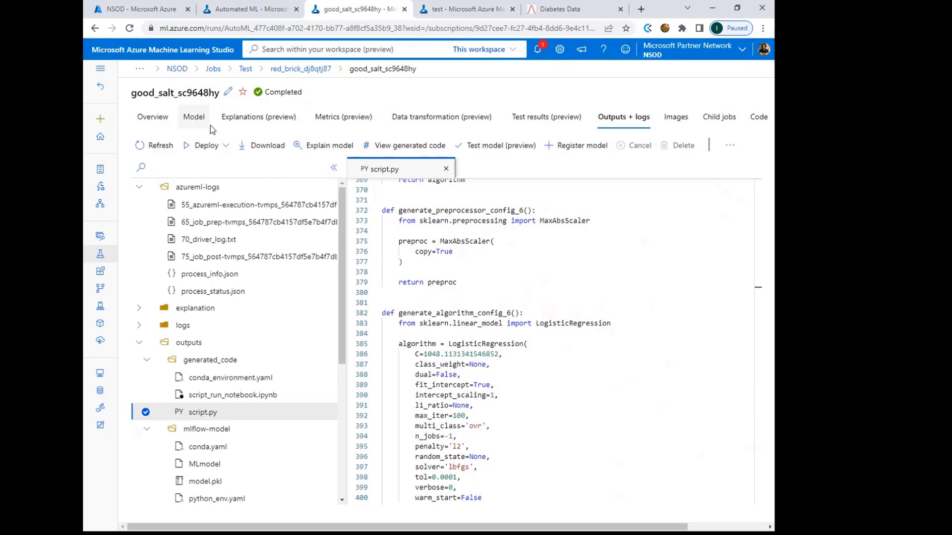
Recheck the job's metrics, and start a web service deployment of its model with Azure Container Instance as compute type, cancelling it
{"action": "left_click", "coordinate": [328, 117]}
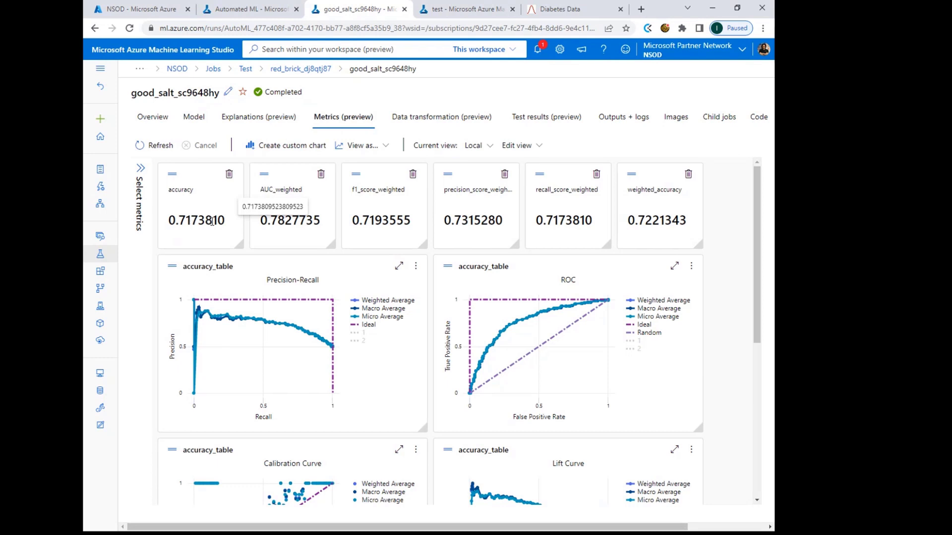
{"action": "left_click", "coordinate": [197, 120]}
{"action": "left_click", "coordinate": [226, 146]}
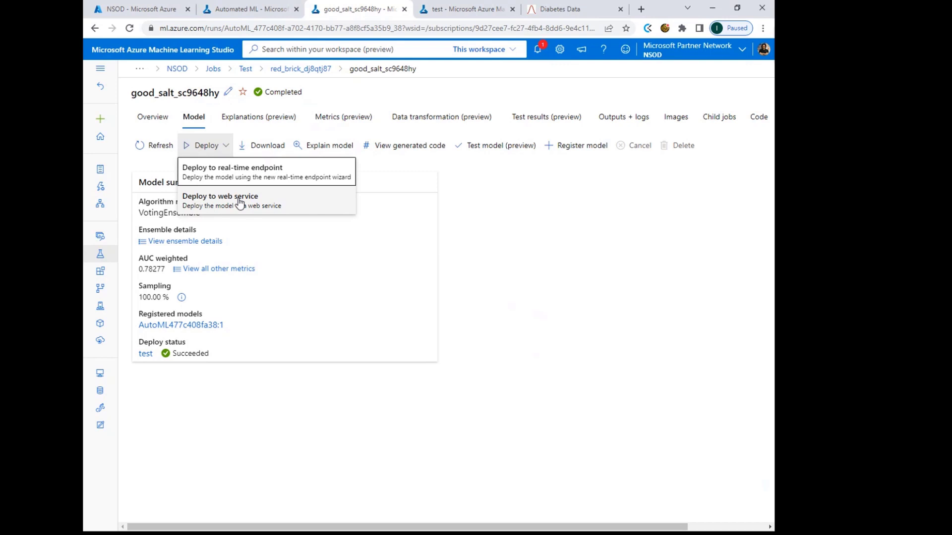
{"action": "left_click", "coordinate": [240, 199]}
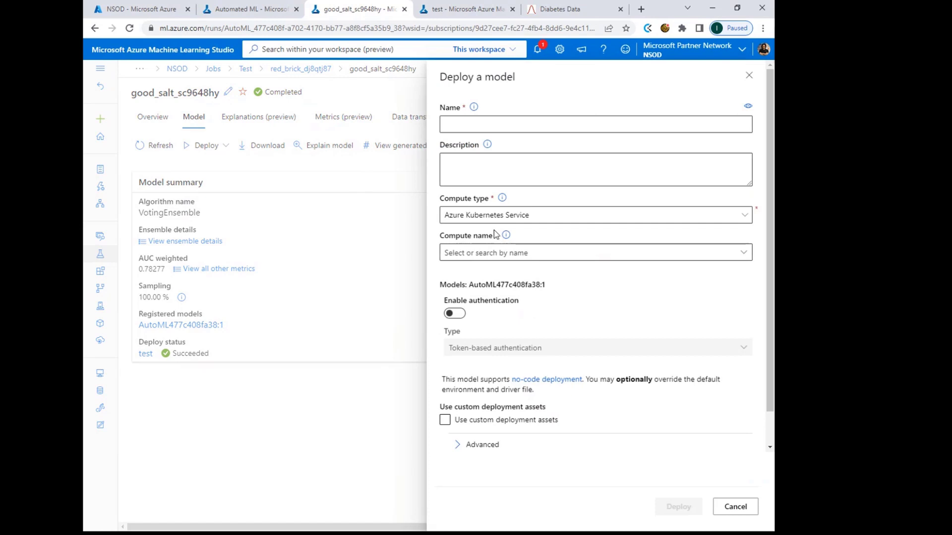
{"action": "left_click", "coordinate": [590, 216]}
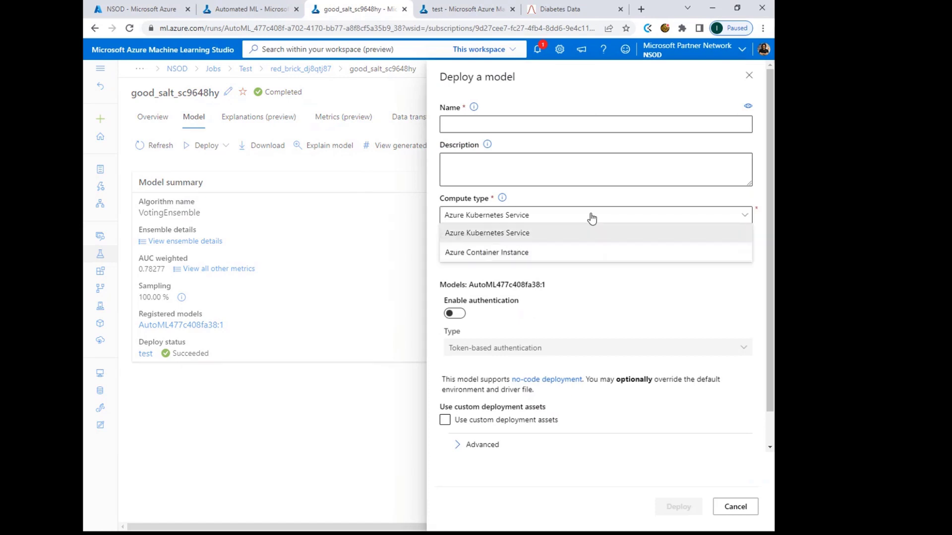
{"action": "left_click", "coordinate": [504, 254]}
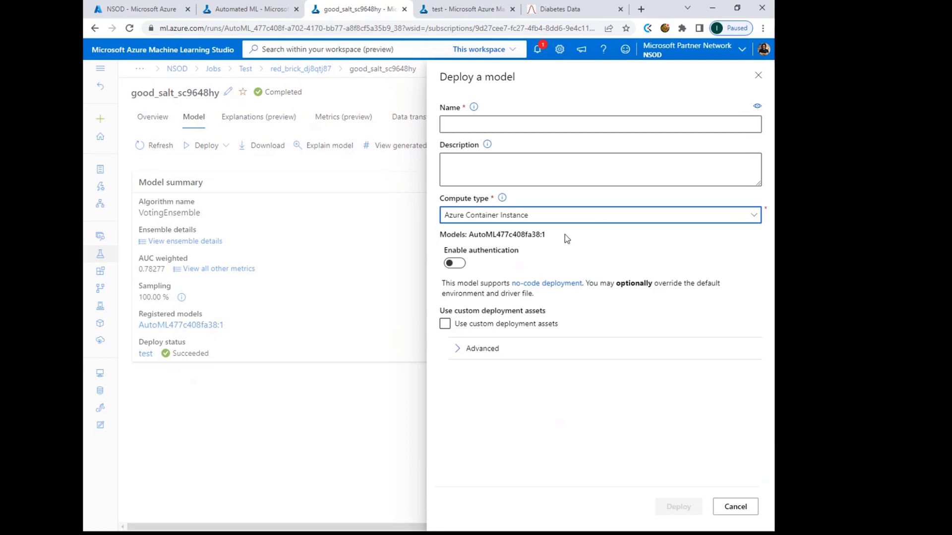
{"action": "left_click", "coordinate": [459, 123]}
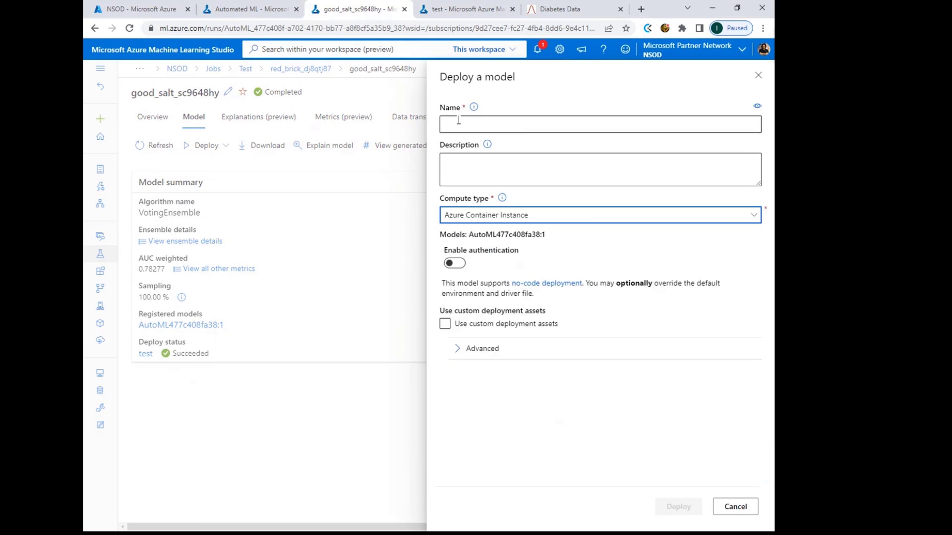
{"action": "left_click", "coordinate": [471, 166]}
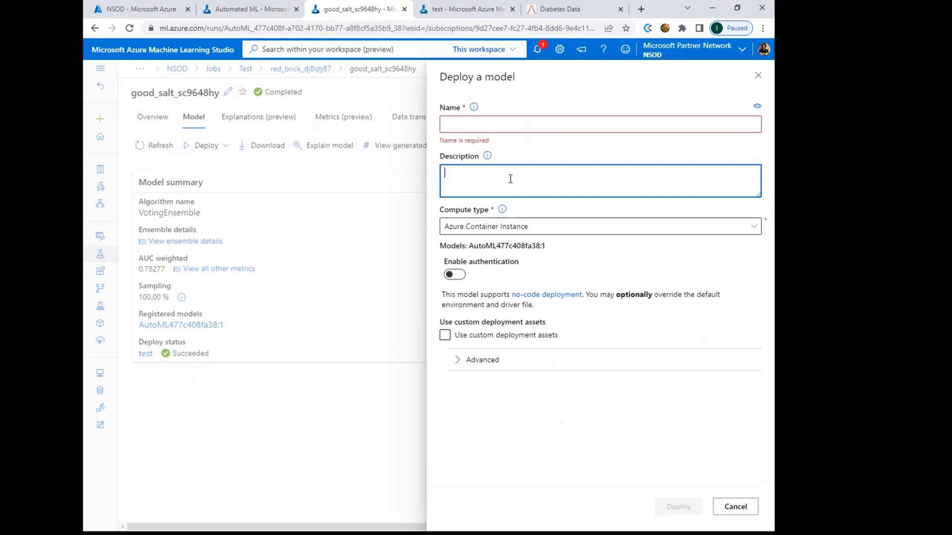
{"action": "left_click", "coordinate": [733, 508]}
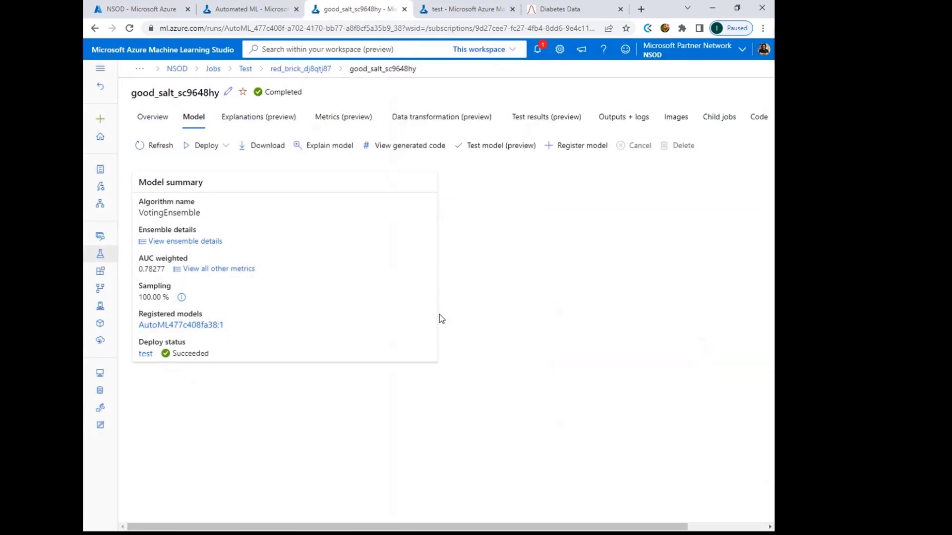
Switch to the deployed test endpoint and review its attributes and properties, including the REST endpoint
{"action": "left_click", "coordinate": [466, 9]}
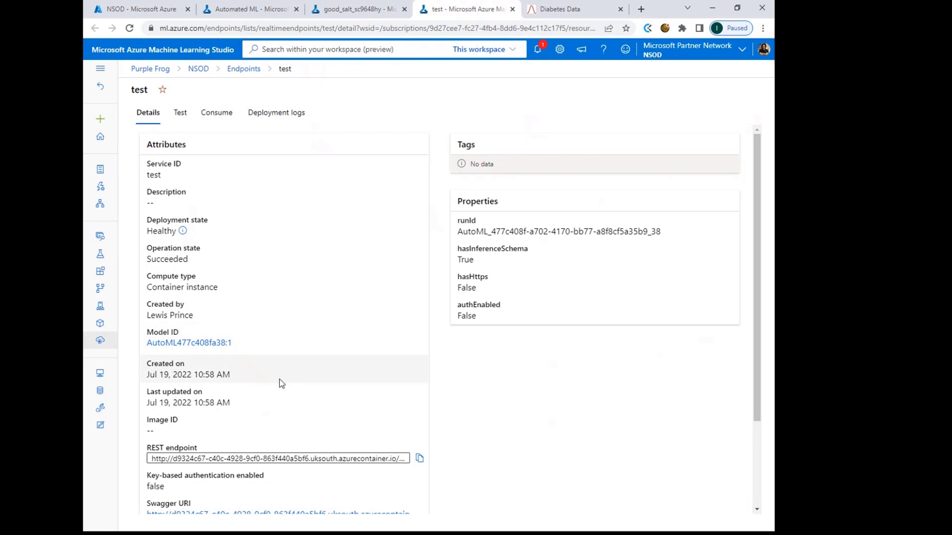
{"action": "scroll", "coordinate": [281, 382], "scroll_direction": "down", "scroll_amount": 2}
{"action": "scroll", "coordinate": [281, 382], "scroll_direction": "down", "scroll_amount": 1}
{"action": "scroll", "coordinate": [282, 397], "scroll_direction": "up", "scroll_amount": 3}
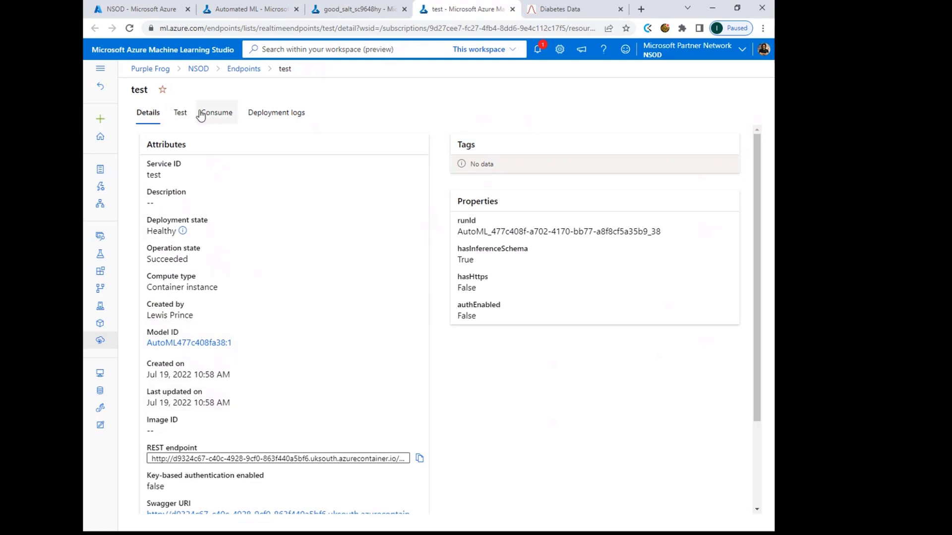
Examine the test endpoint's testing form with its input fields and predict method, and view the same request in the JSON editor
{"action": "left_click", "coordinate": [186, 116]}
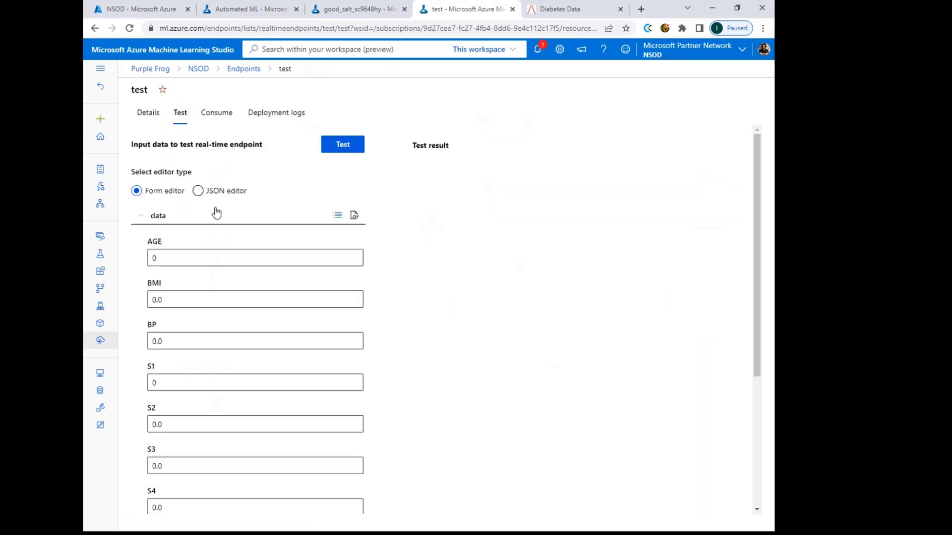
{"action": "scroll", "coordinate": [364, 283], "scroll_direction": "down", "scroll_amount": 5}
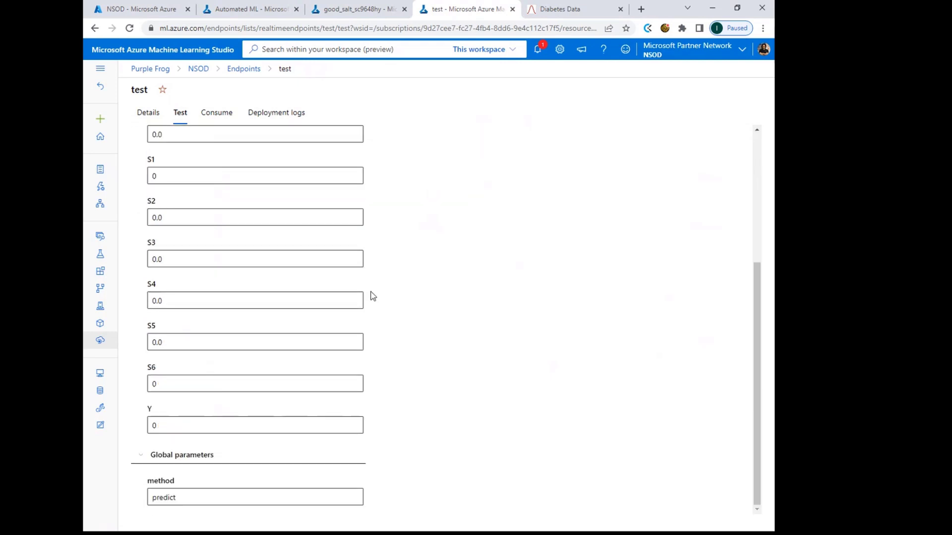
{"action": "scroll", "coordinate": [347, 376], "scroll_direction": "up", "scroll_amount": 5}
{"action": "scroll", "coordinate": [210, 291], "scroll_direction": "down", "scroll_amount": 5}
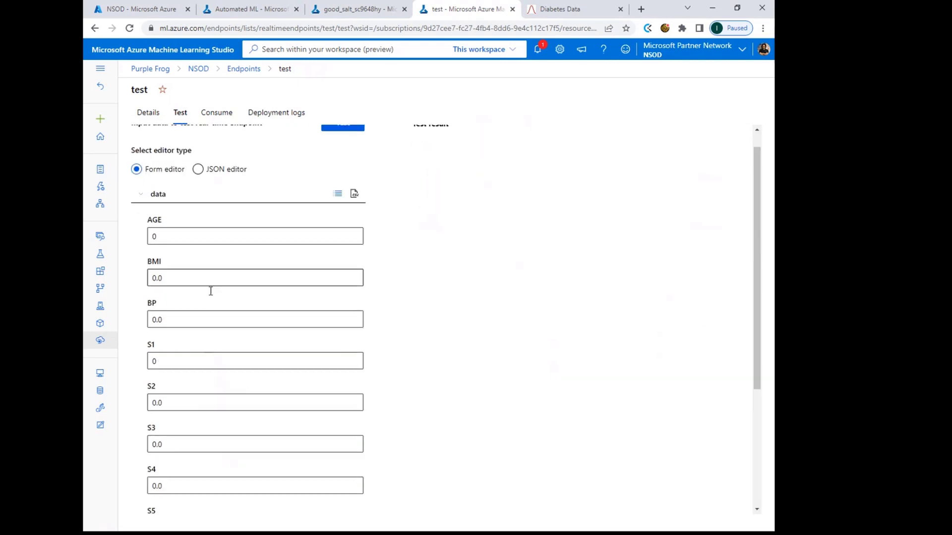
{"action": "scroll", "coordinate": [179, 279], "scroll_direction": "up", "scroll_amount": 5}
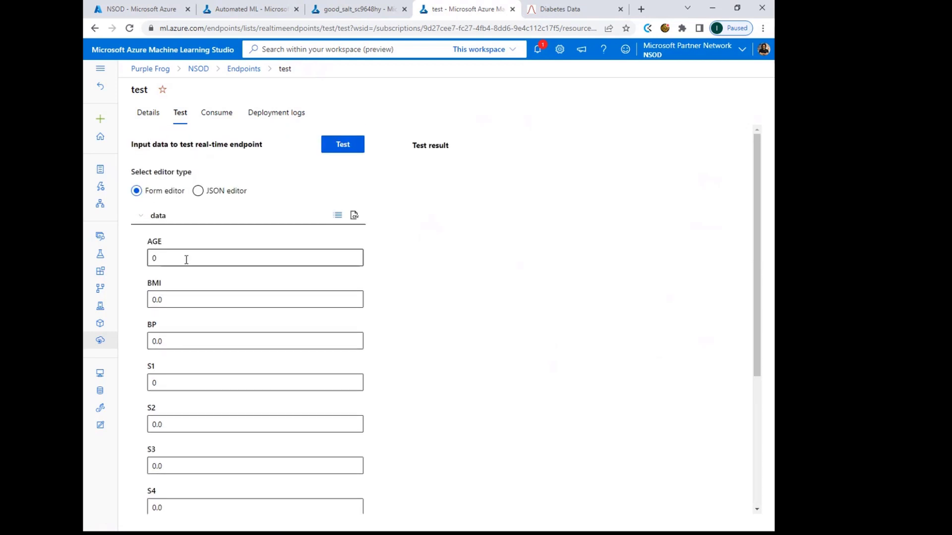
{"action": "scroll", "coordinate": [186, 260], "scroll_direction": "down", "scroll_amount": 4}
{"action": "scroll", "coordinate": [219, 374], "scroll_direction": "up", "scroll_amount": 4}
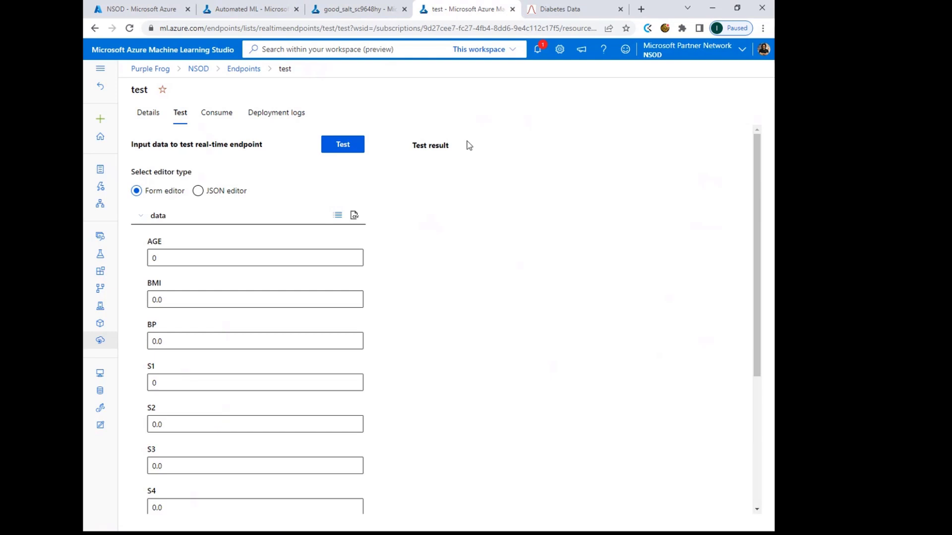
{"action": "left_click", "coordinate": [213, 191]}
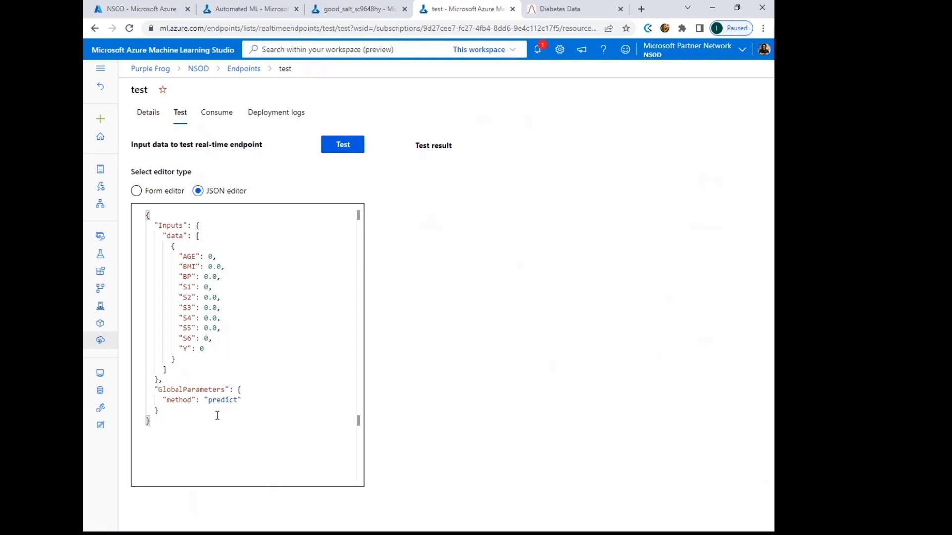
{"action": "left_click_drag", "start_coordinate": [187, 426], "coordinate": [146, 213]}
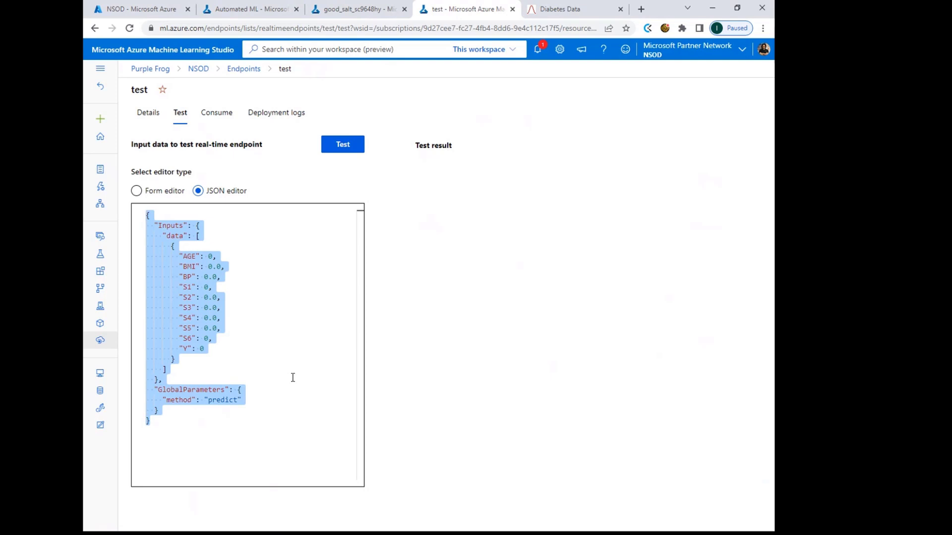
Open the endpoint's consumption information and read through the C# sample code for calling the REST service
{"action": "left_click", "coordinate": [218, 114]}
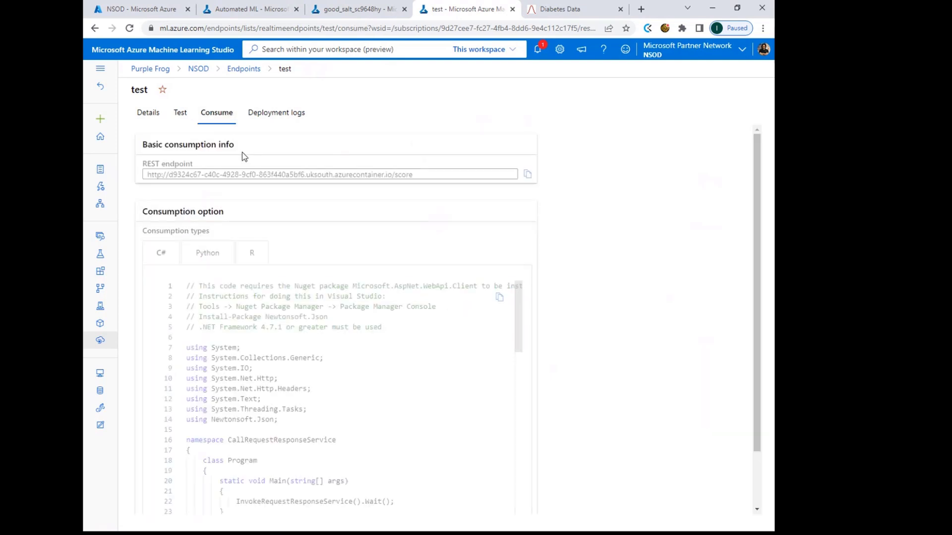
{"action": "scroll", "coordinate": [412, 330], "scroll_direction": "down", "scroll_amount": 5}
{"action": "scroll", "coordinate": [569, 377], "scroll_direction": "down", "scroll_amount": 2}
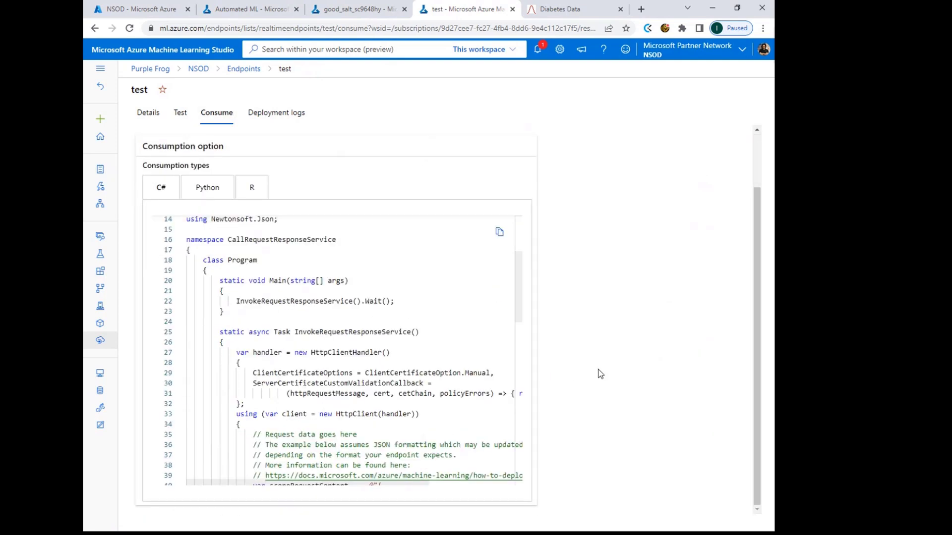
{"action": "scroll", "coordinate": [404, 390], "scroll_direction": "up", "scroll_amount": 5}
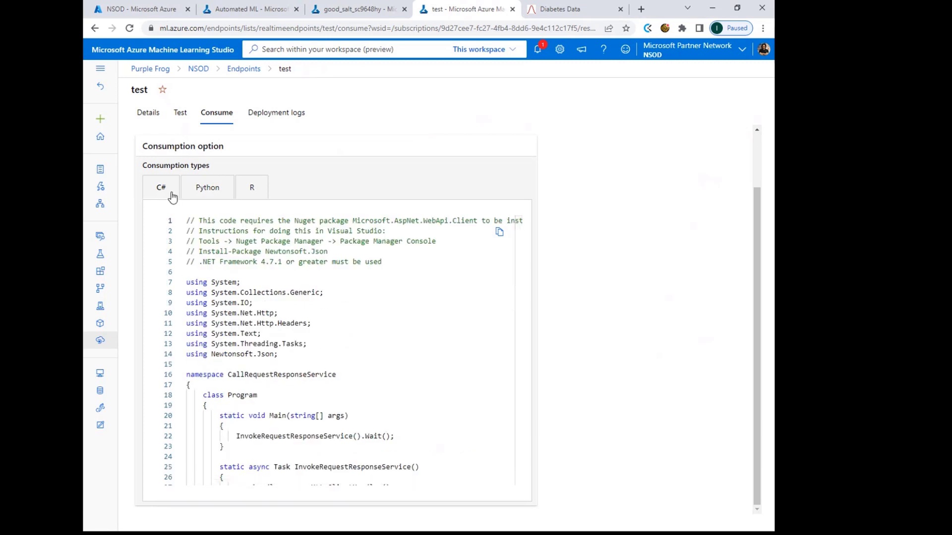
{"action": "scroll", "coordinate": [416, 404], "scroll_direction": "down", "scroll_amount": 14}
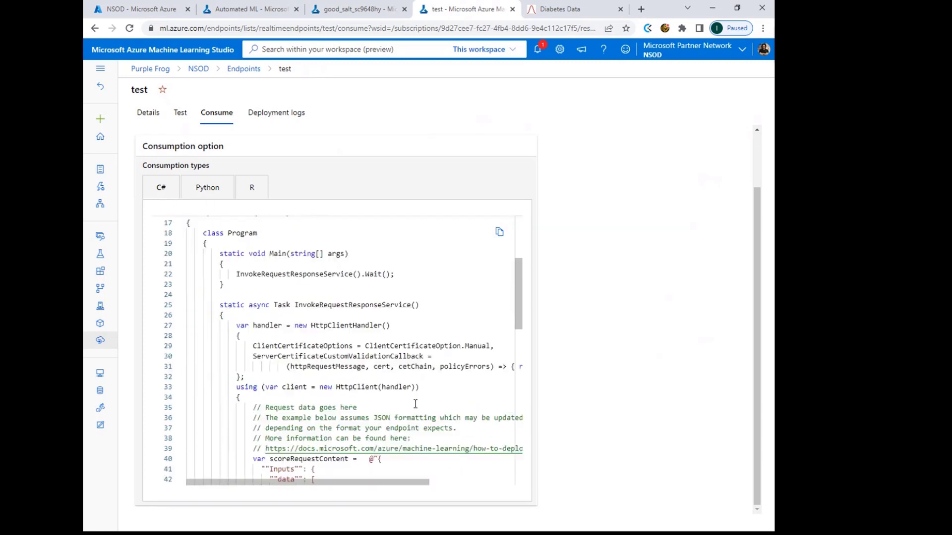
{"action": "scroll", "coordinate": [415, 404], "scroll_direction": "up", "scroll_amount": 14}
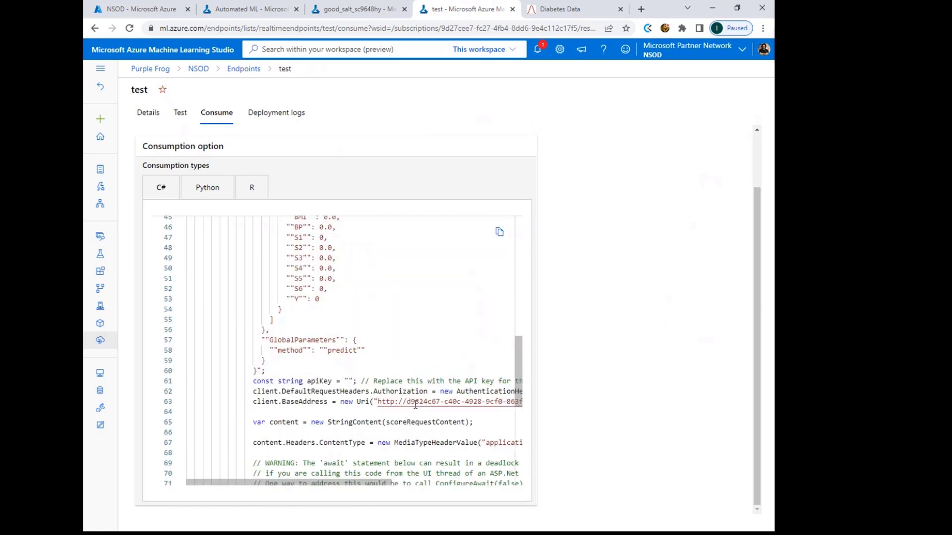
View the Python and R consumption samples, and highlight the full REST endpoint URL
{"action": "left_click", "coordinate": [207, 192]}
{"action": "left_click", "coordinate": [252, 188]}
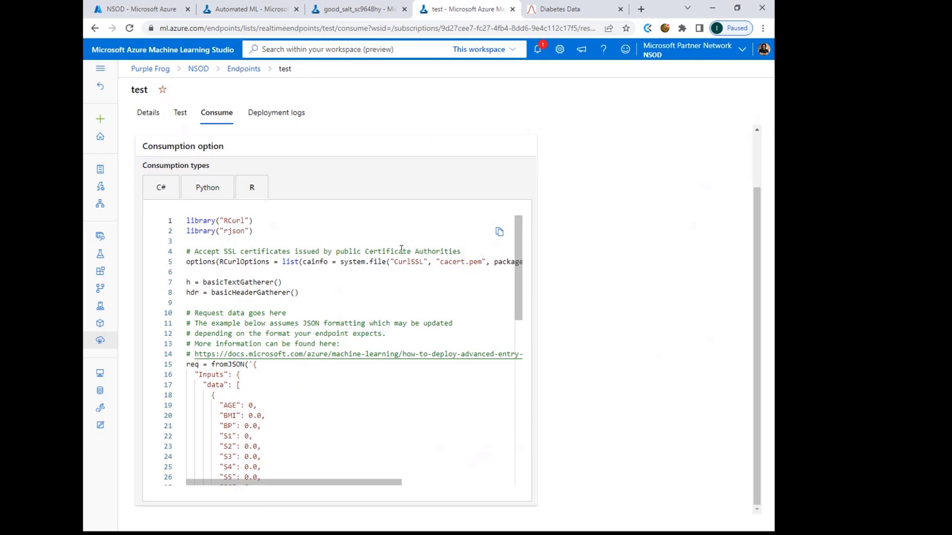
{"action": "scroll", "coordinate": [565, 221], "scroll_direction": "up", "scroll_amount": 2}
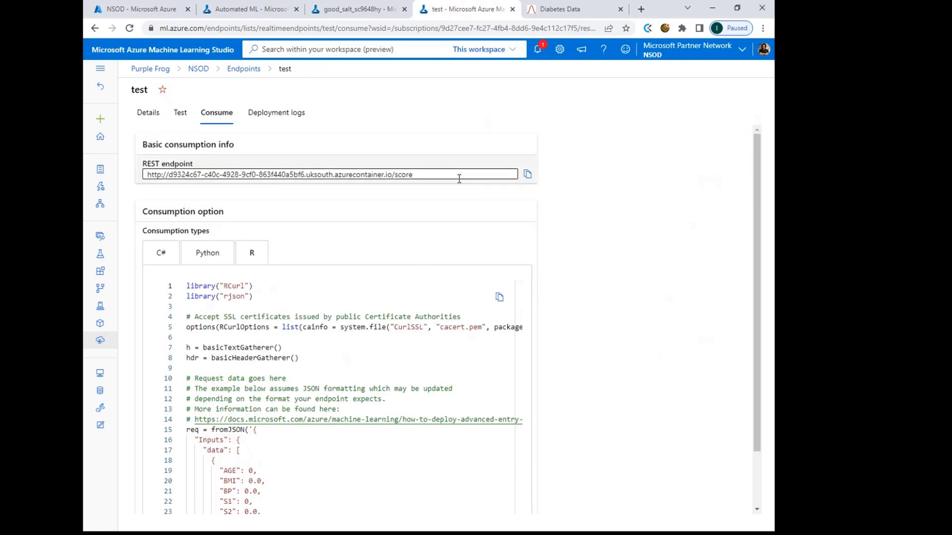
{"action": "left_click_drag", "start_coordinate": [459, 175], "coordinate": [113, 167]}
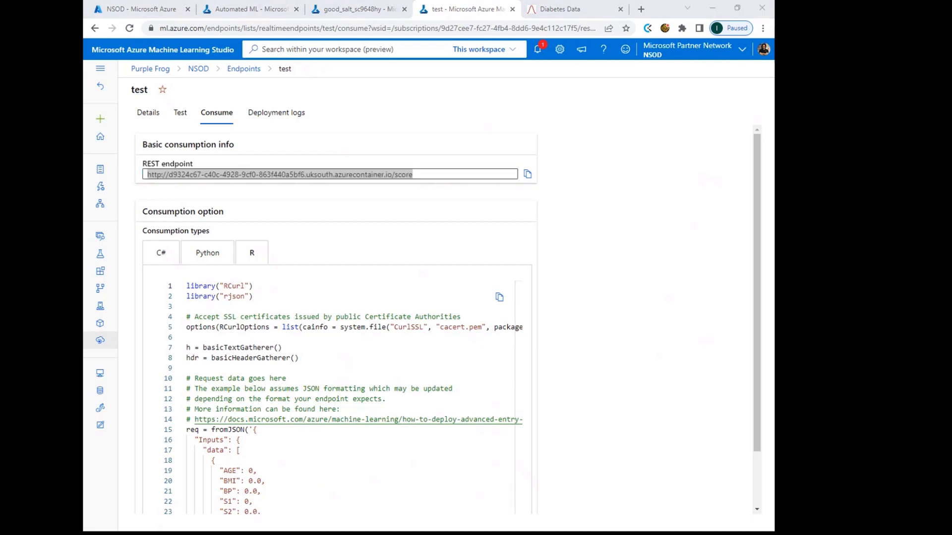
Switch to Visual Studio Code with auto-ml-classification-credit-card-fraud.ipynb, dismiss the update notification, and view the Azure ML subscription choices without picking one
{"action": "key", "text": "alt+Tab"}
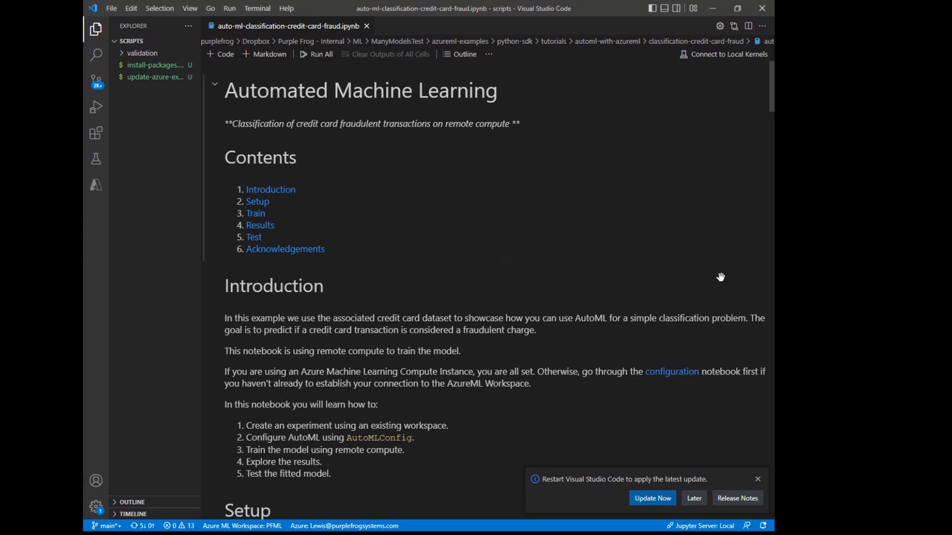
{"action": "left_click", "coordinate": [758, 479]}
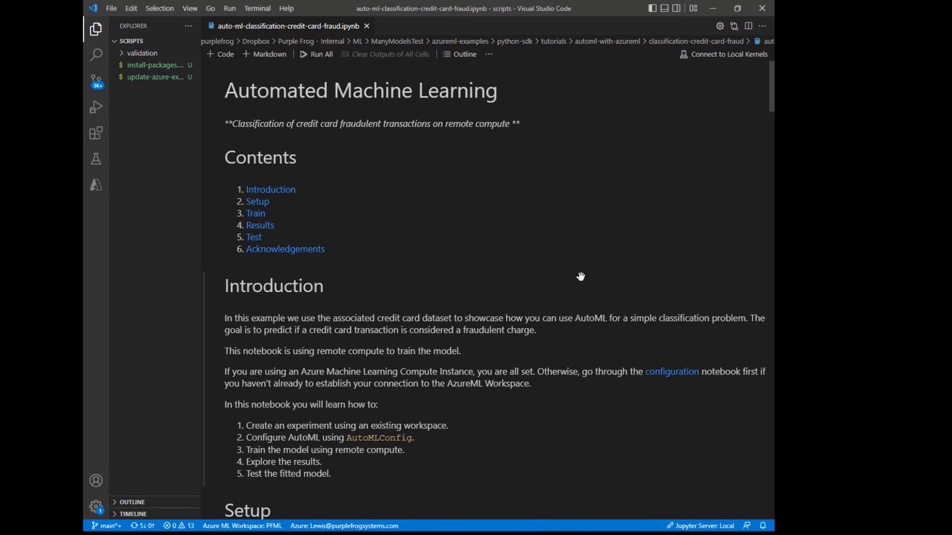
{"action": "left_click", "coordinate": [244, 526]}
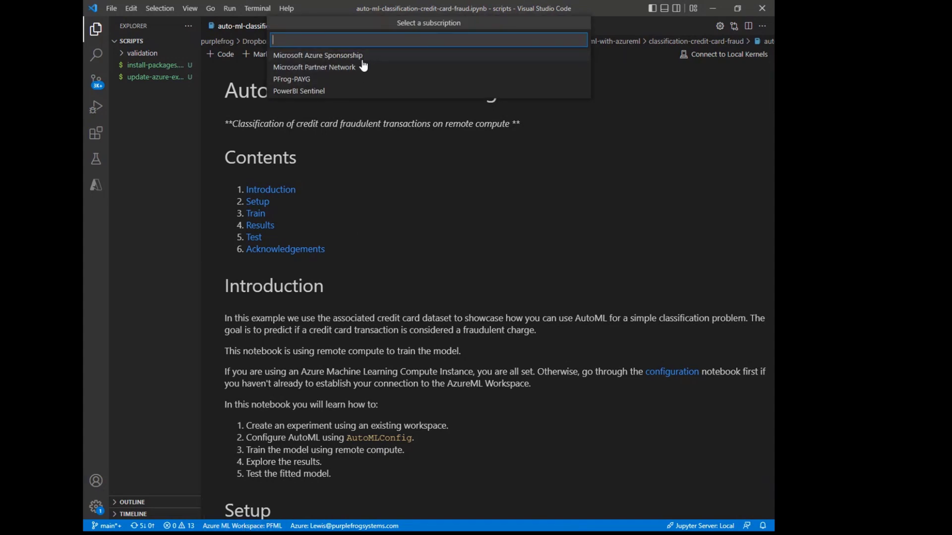
{"action": "left_click", "coordinate": [421, 209]}
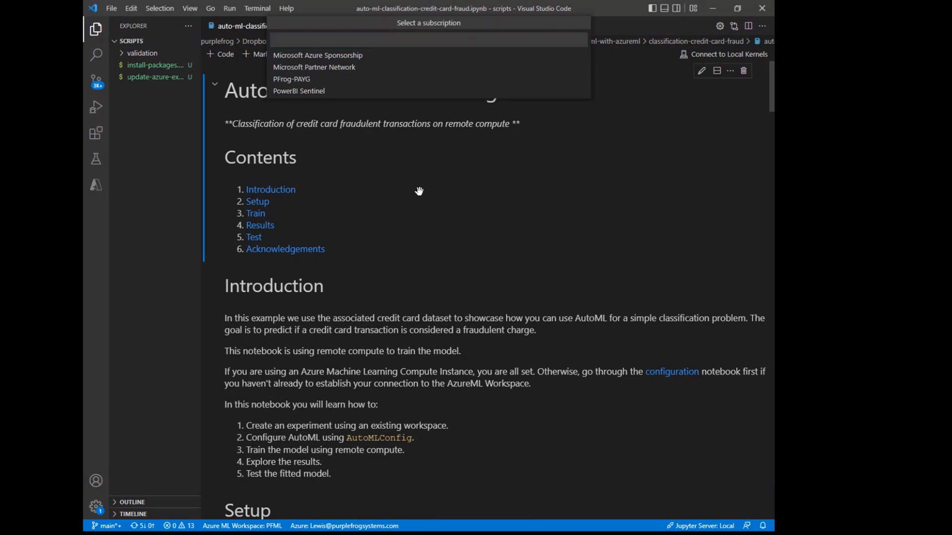
{"action": "key", "text": "Escape"}
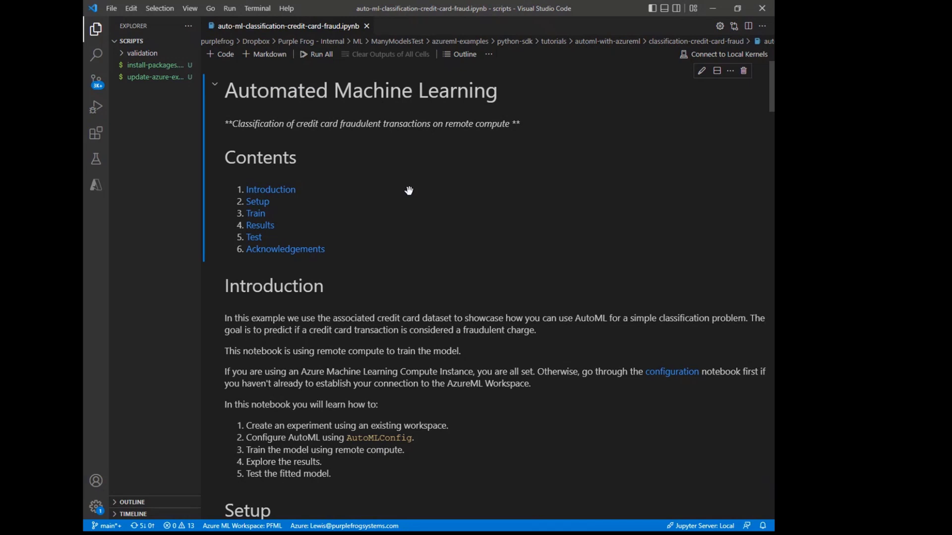
Read the notebook's Setup section, covering the Azure ML imports and the cell defining the workspace and experiment
{"action": "scroll", "coordinate": [408, 190], "scroll_direction": "down", "scroll_amount": 5}
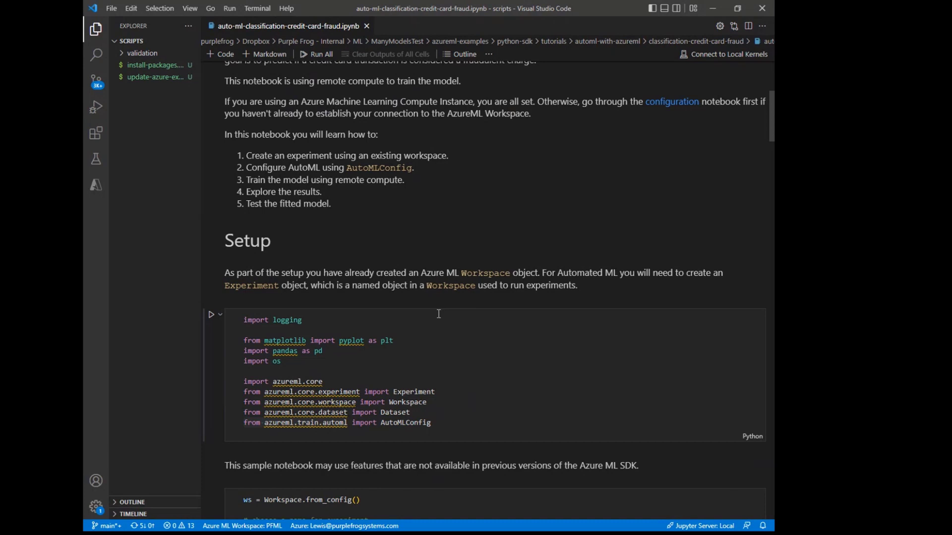
{"action": "scroll", "coordinate": [438, 314], "scroll_direction": "down", "scroll_amount": 1}
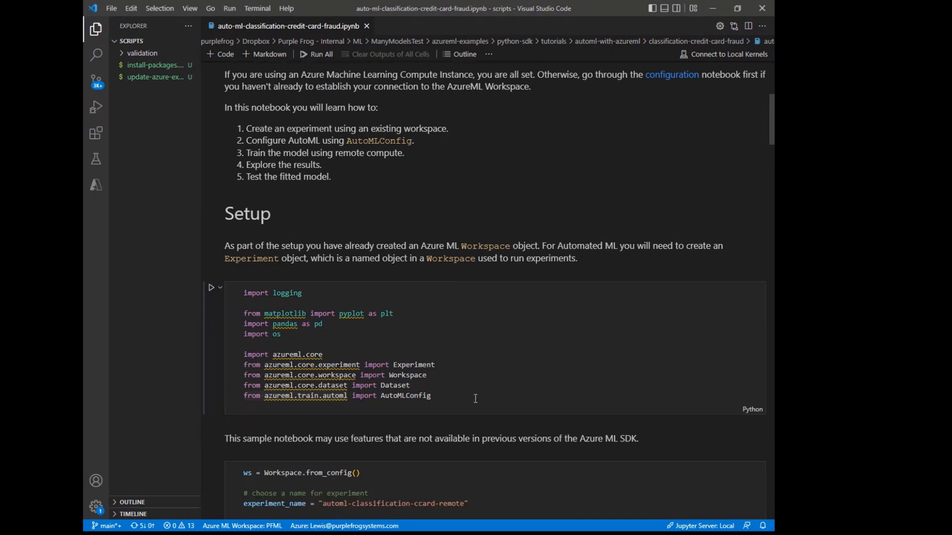
{"action": "scroll", "coordinate": [446, 391], "scroll_direction": "down", "scroll_amount": 4}
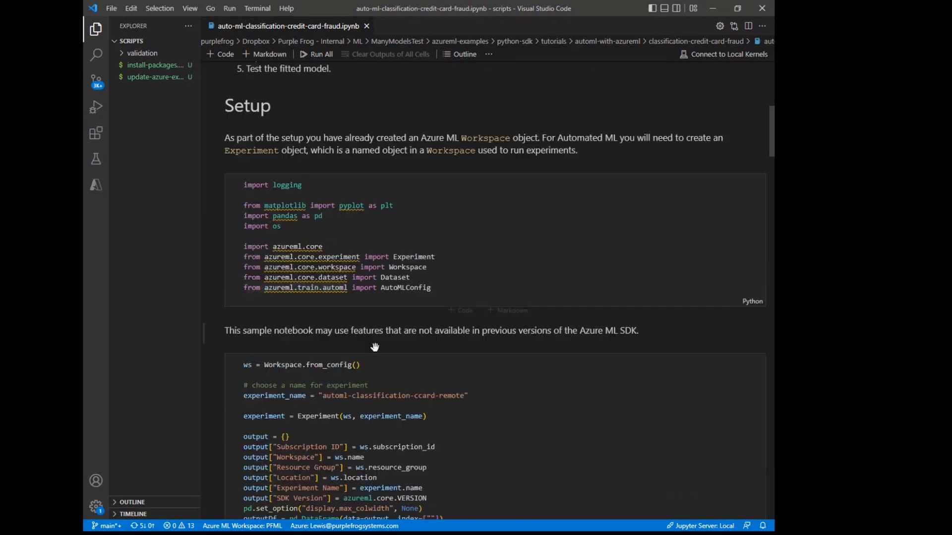
{"action": "scroll", "coordinate": [388, 385], "scroll_direction": "down", "scroll_amount": 1}
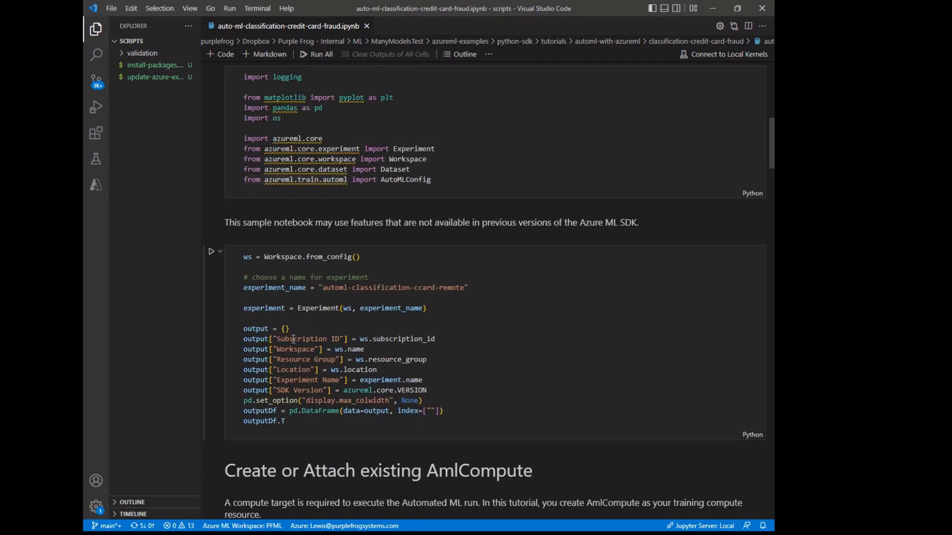
{"action": "scroll", "coordinate": [299, 341], "scroll_direction": "down", "scroll_amount": 2}
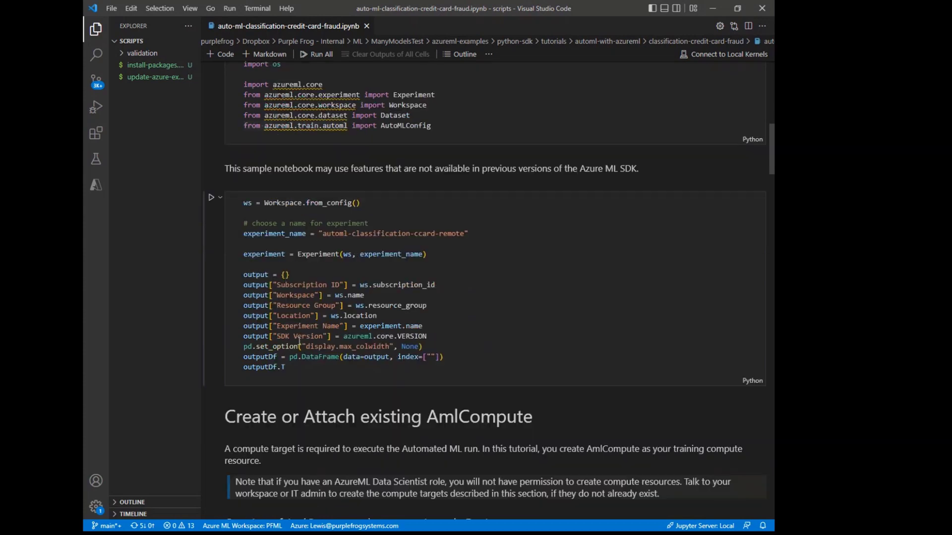
{"action": "key", "text": "ctrl+z"}
Examine the AmlCompute section, including the cluster name, VM size and maximum node settings
{"action": "scroll", "coordinate": [327, 322], "scroll_direction": "down", "scroll_amount": 5}
{"action": "scroll", "coordinate": [328, 345], "scroll_direction": "down", "scroll_amount": 8}
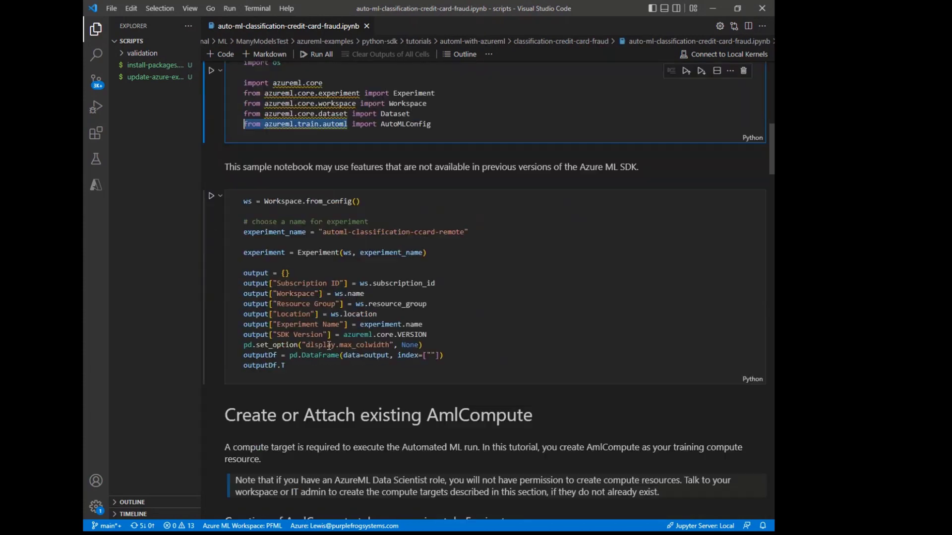
{"action": "scroll", "coordinate": [345, 236], "scroll_direction": "down", "scroll_amount": 3}
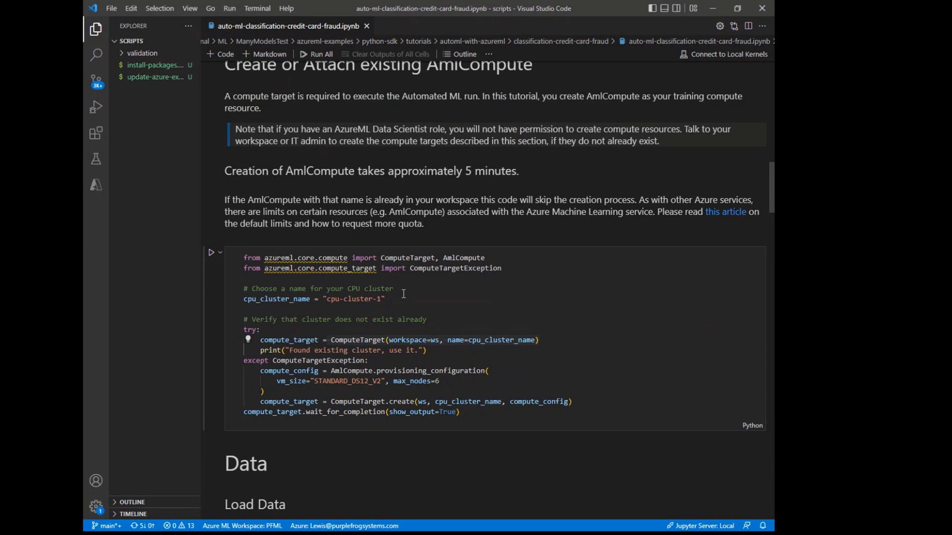
{"action": "scroll", "coordinate": [403, 293], "scroll_direction": "down", "scroll_amount": 3}
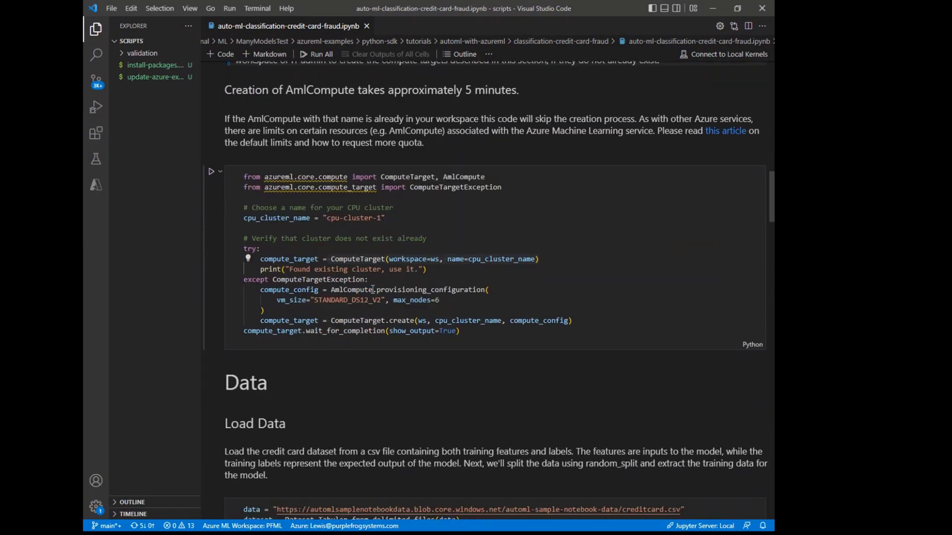
Read the data loading and split cell, the AutoMLConfig training settings and the experiment submission code
{"action": "scroll", "coordinate": [370, 290], "scroll_direction": "down", "scroll_amount": 10}
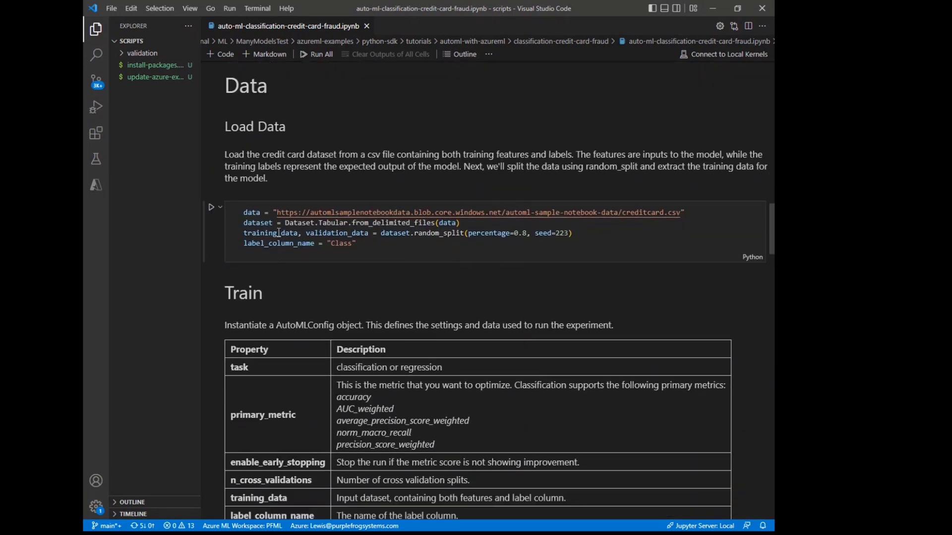
{"action": "scroll", "coordinate": [369, 222], "scroll_direction": "down", "scroll_amount": 6}
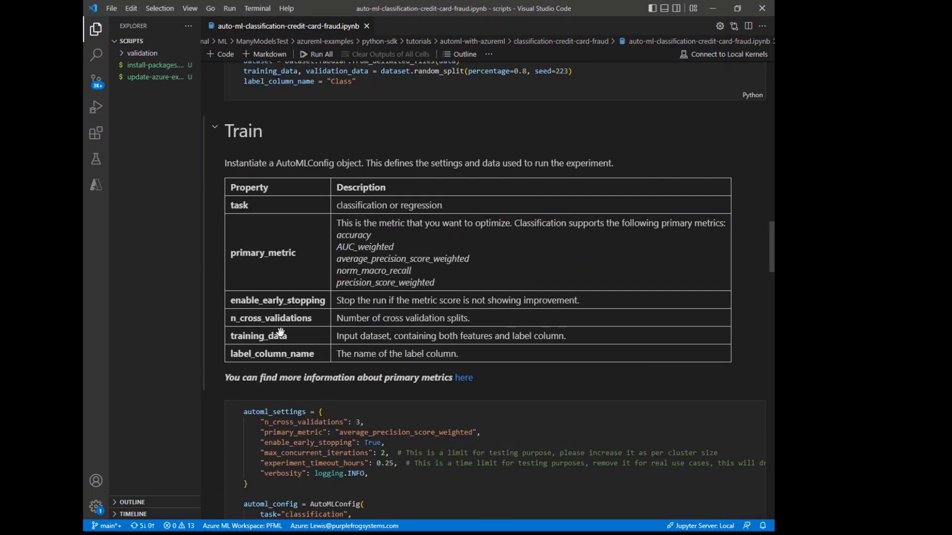
{"action": "scroll", "coordinate": [282, 322], "scroll_direction": "down", "scroll_amount": 3}
{"action": "scroll", "coordinate": [287, 315], "scroll_direction": "down", "scroll_amount": 12}
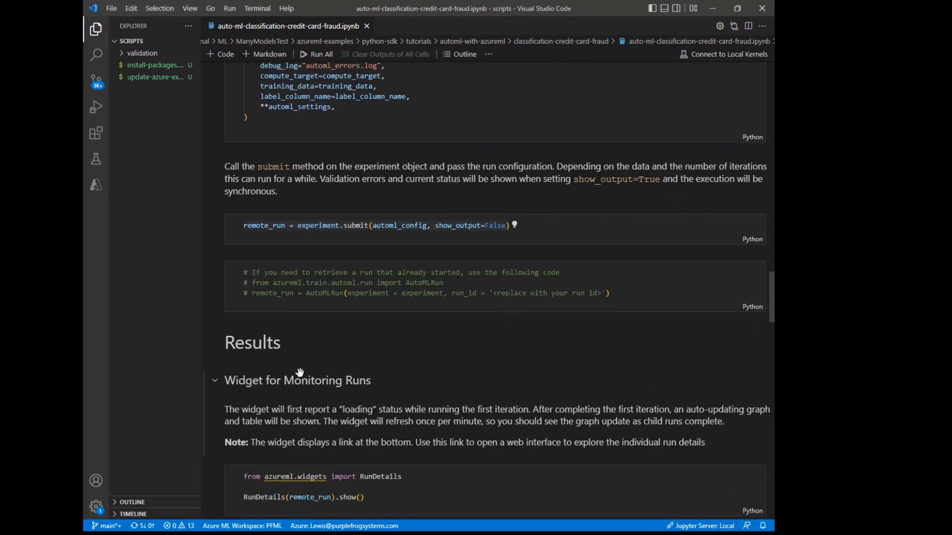
Return to the Setup imports and workspace cells, and revisit the compute target configuration code
{"action": "scroll", "coordinate": [353, 351], "scroll_direction": "up", "scroll_amount": 20}
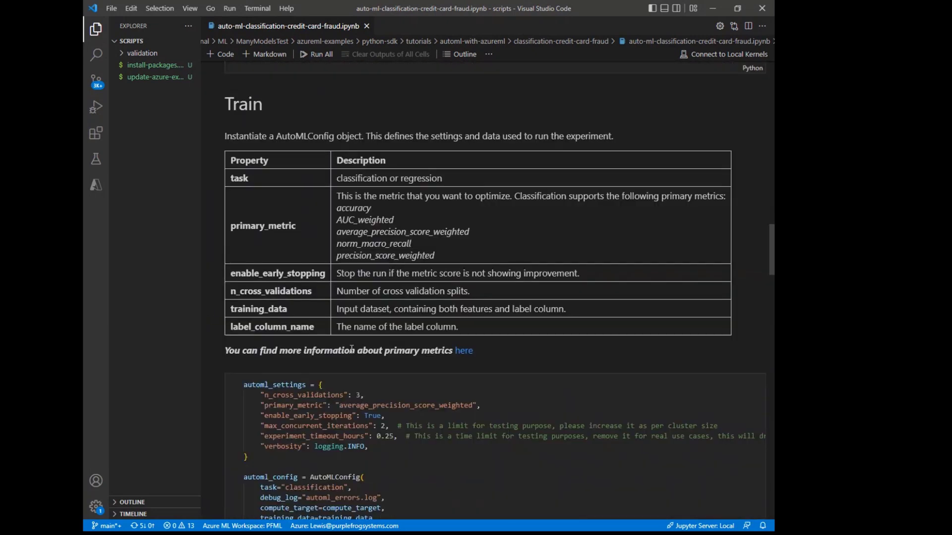
{"action": "scroll", "coordinate": [352, 351], "scroll_direction": "up", "scroll_amount": 20}
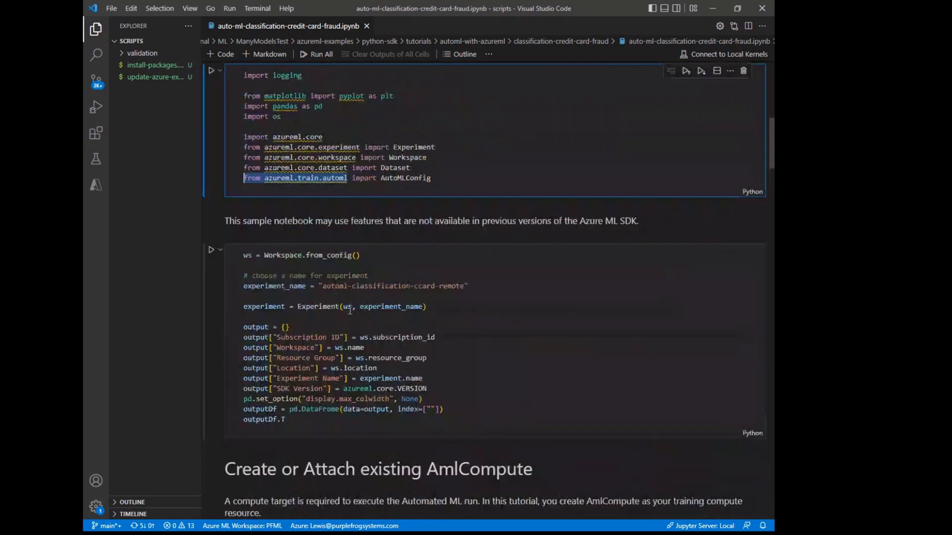
{"action": "scroll", "coordinate": [349, 310], "scroll_direction": "up", "scroll_amount": 1}
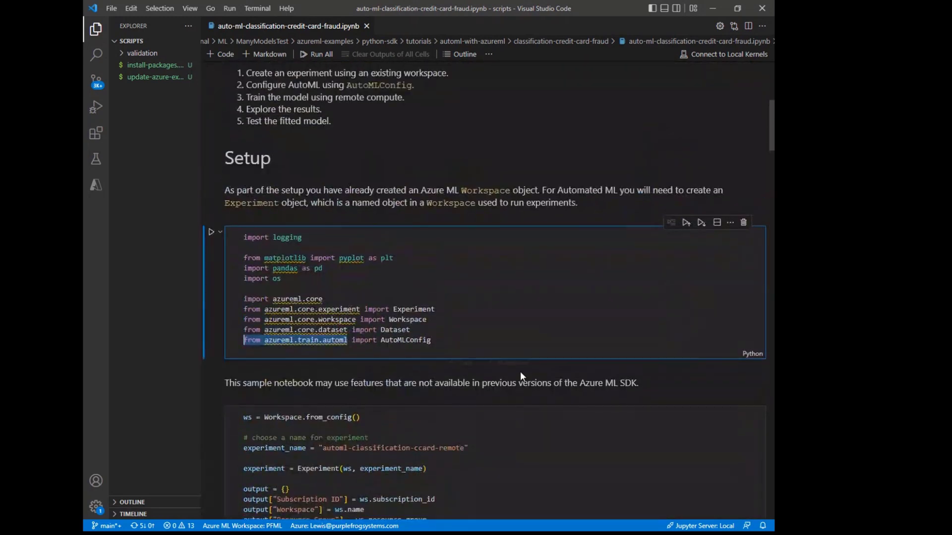
{"action": "scroll", "coordinate": [526, 375], "scroll_direction": "down", "scroll_amount": 20}
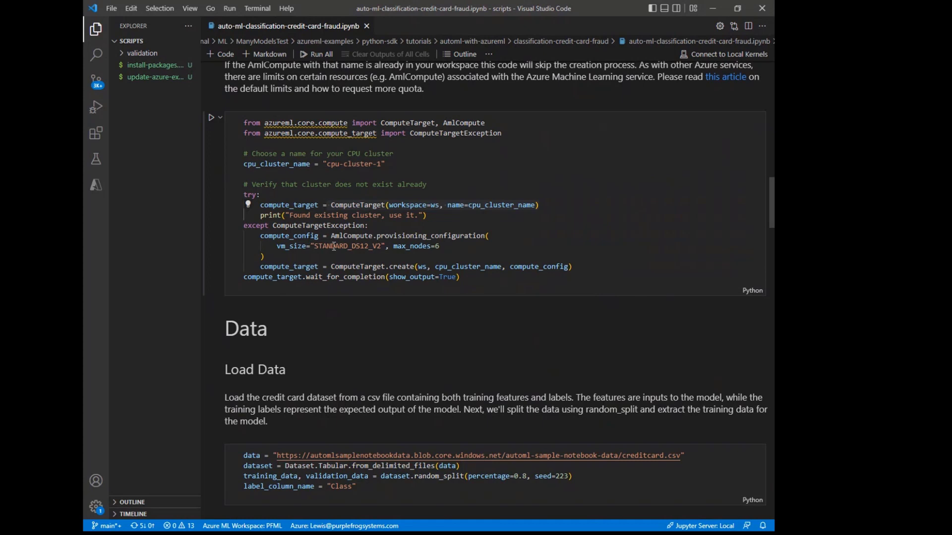
Review the compute target cell, the credit card data loading and split code, and the start of the Train property table
{"action": "scroll", "coordinate": [333, 246], "scroll_direction": "down", "scroll_amount": 1}
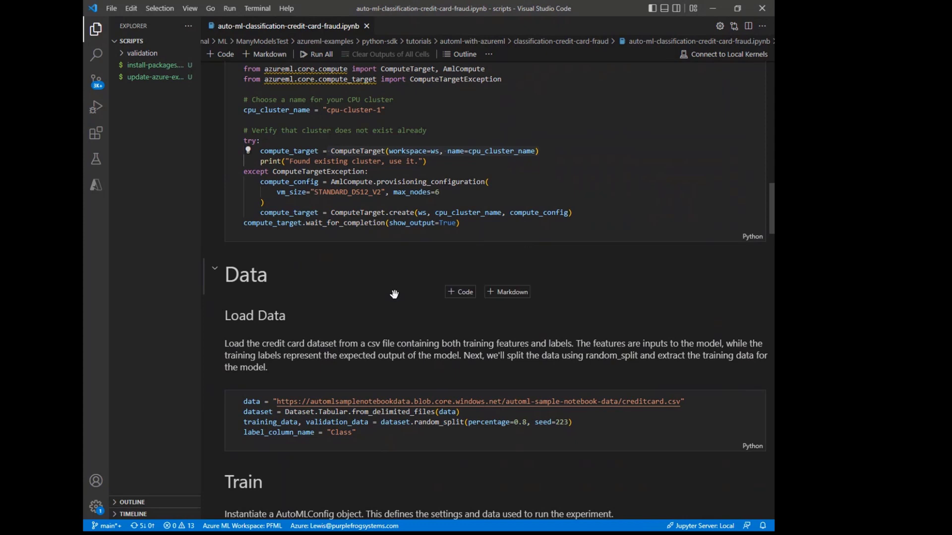
{"action": "scroll", "coordinate": [394, 294], "scroll_direction": "down", "scroll_amount": 1}
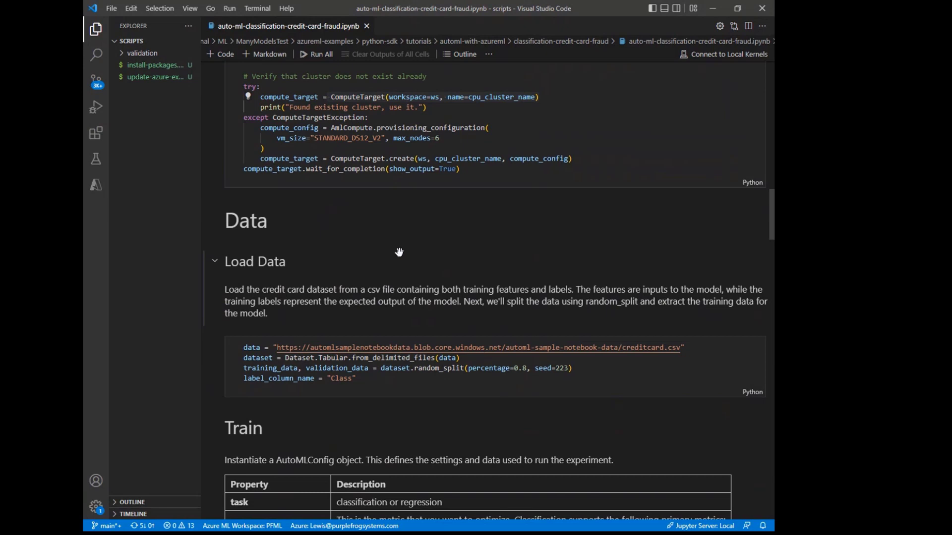
{"action": "scroll", "coordinate": [399, 253], "scroll_direction": "down", "scroll_amount": 1}
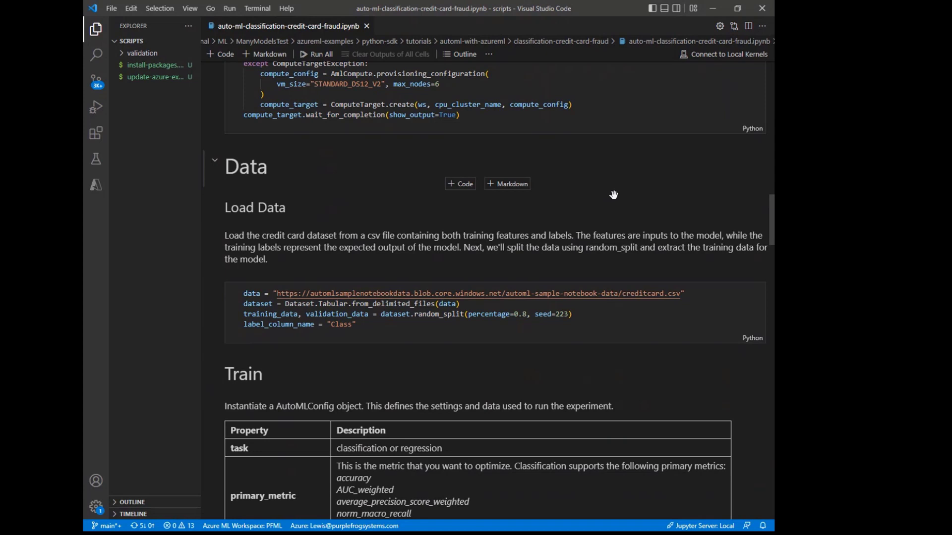
{"action": "scroll", "coordinate": [590, 203], "scroll_direction": "down", "scroll_amount": 6}
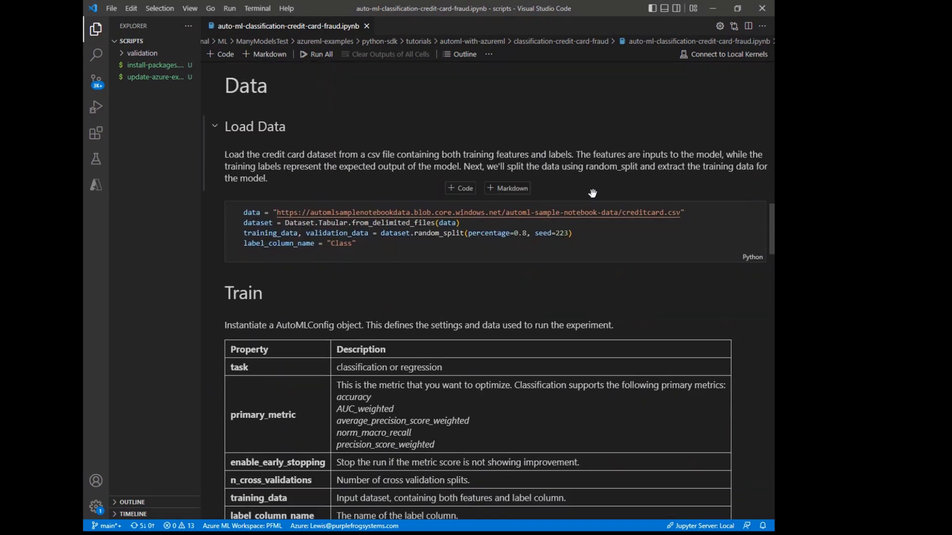
Skim the notebook's results widget, best model retrieval, fitted model testing and confusion matrix cells
{"action": "scroll", "coordinate": [553, 226], "scroll_direction": "down", "scroll_amount": 12}
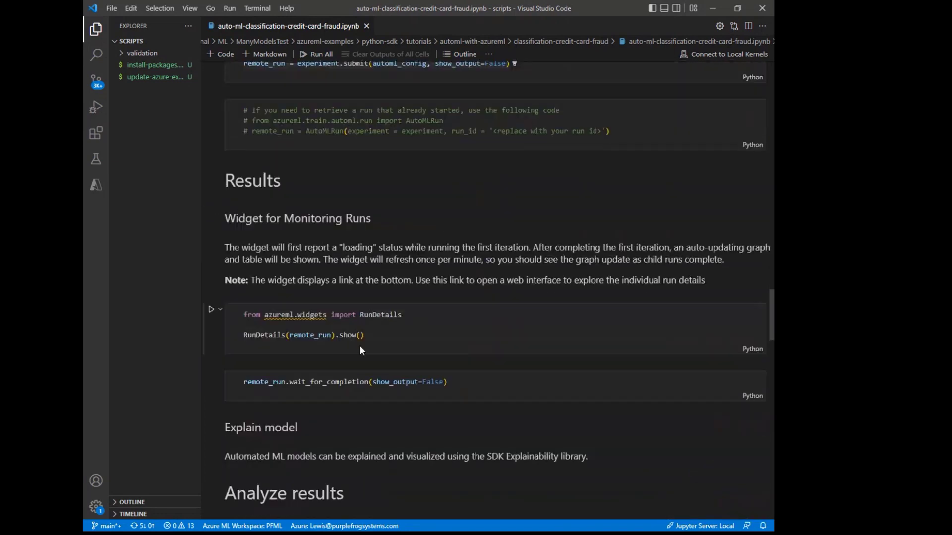
{"action": "scroll", "coordinate": [311, 242], "scroll_direction": "down", "scroll_amount": 7}
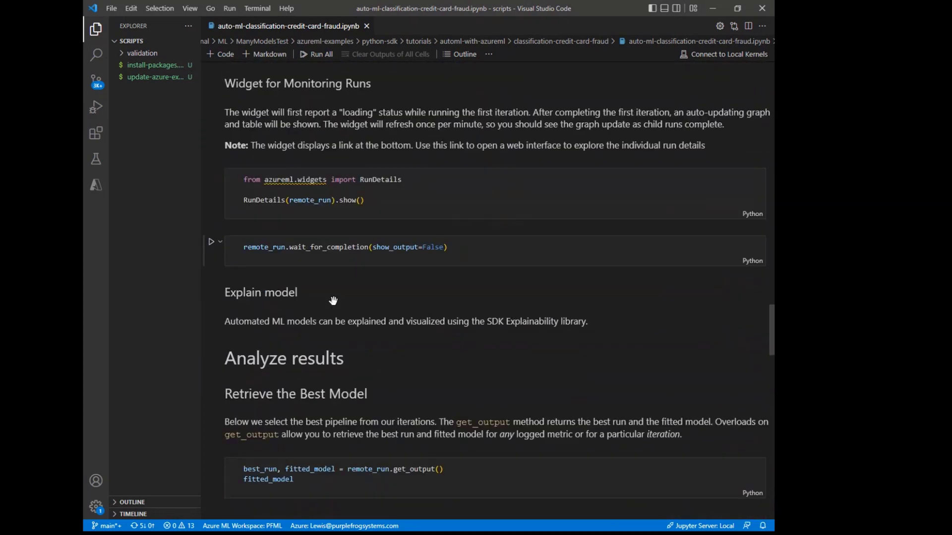
{"action": "scroll", "coordinate": [335, 315], "scroll_direction": "down", "scroll_amount": 9}
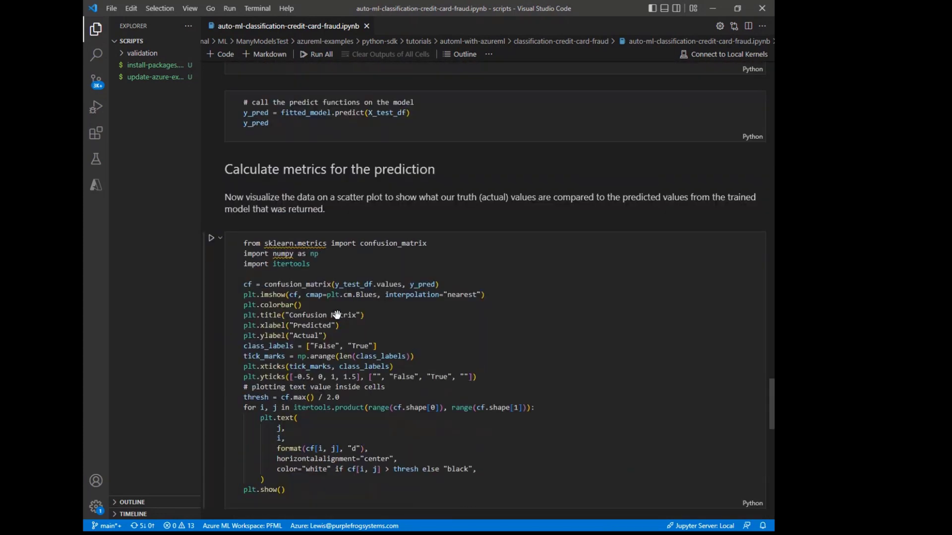
{"action": "scroll", "coordinate": [339, 311], "scroll_direction": "up", "scroll_amount": 3}
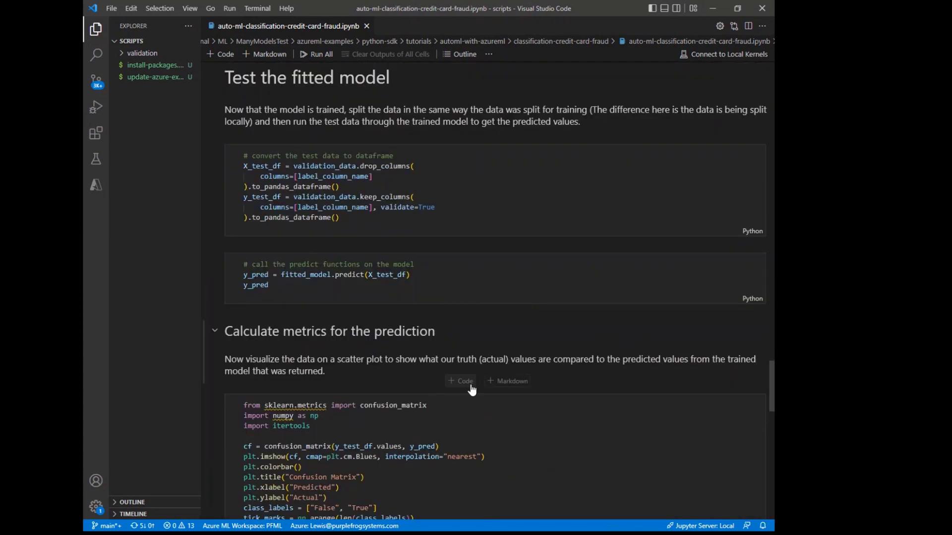
{"action": "scroll", "coordinate": [569, 378], "scroll_direction": "up", "scroll_amount": 15}
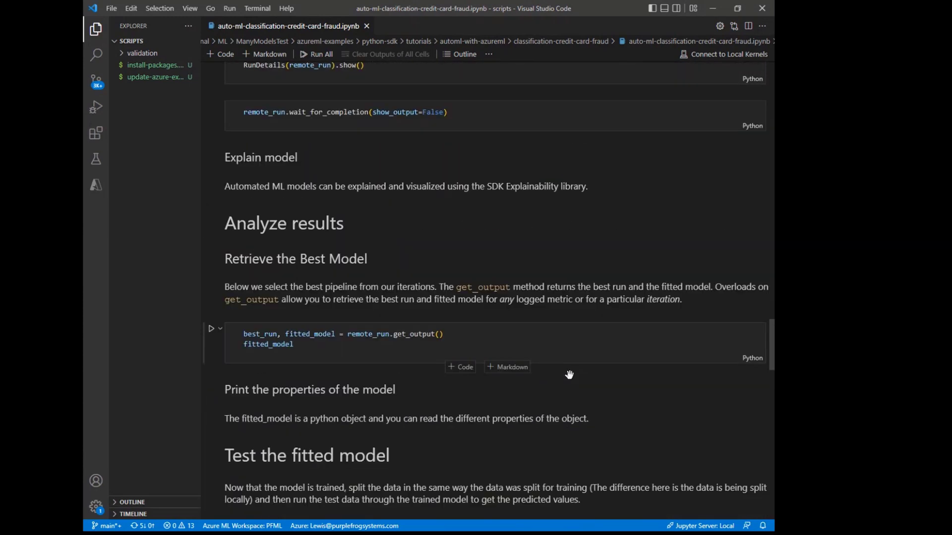
Look back from the training cells up to the notebook's contents and introduction, revisit the Setup imports, and minimize the notebook window
{"action": "scroll", "coordinate": [569, 374], "scroll_direction": "up", "scroll_amount": 7}
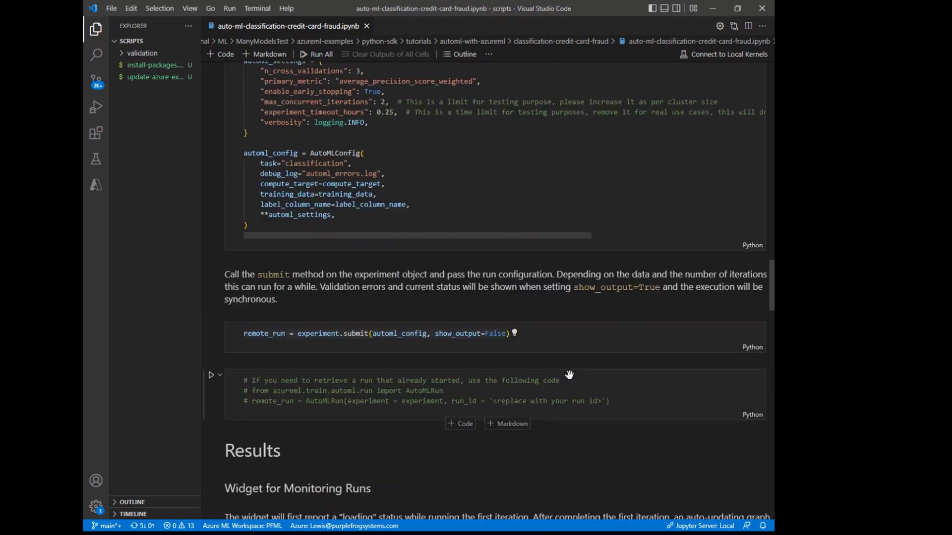
{"action": "scroll", "coordinate": [617, 325], "scroll_direction": "up", "scroll_amount": 15}
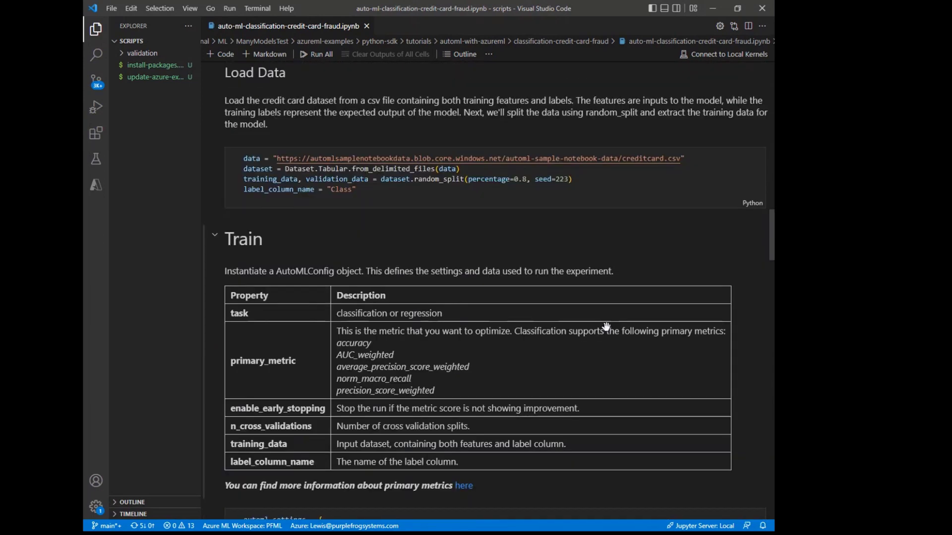
{"action": "scroll", "coordinate": [605, 326], "scroll_direction": "up", "scroll_amount": 13}
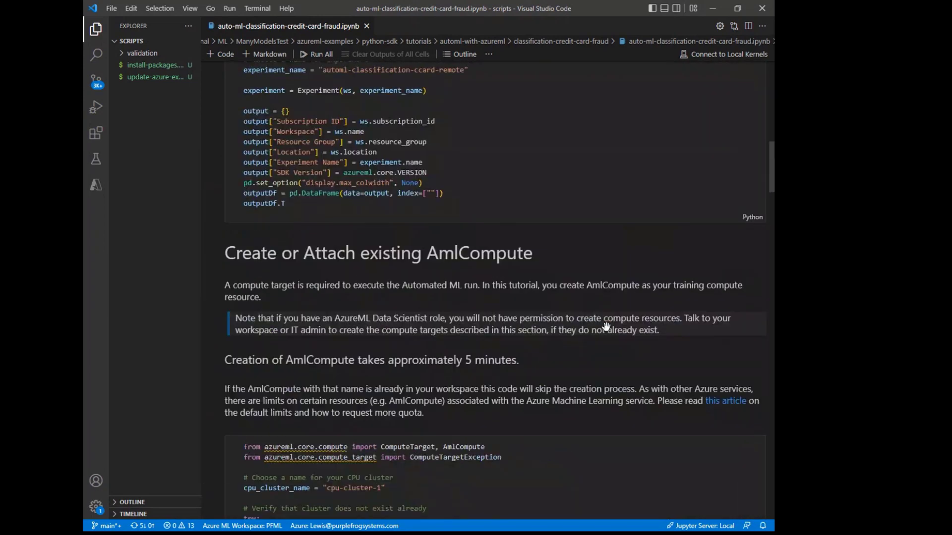
{"action": "scroll", "coordinate": [594, 329], "scroll_direction": "up", "scroll_amount": 4}
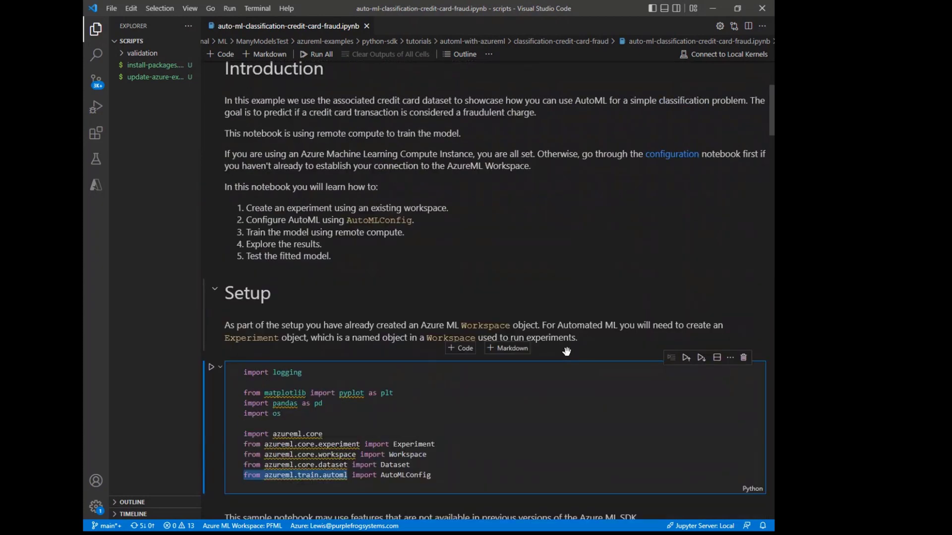
{"action": "scroll", "coordinate": [569, 298], "scroll_direction": "up", "scroll_amount": 2}
{"action": "scroll", "coordinate": [569, 295], "scroll_direction": "up", "scroll_amount": 1}
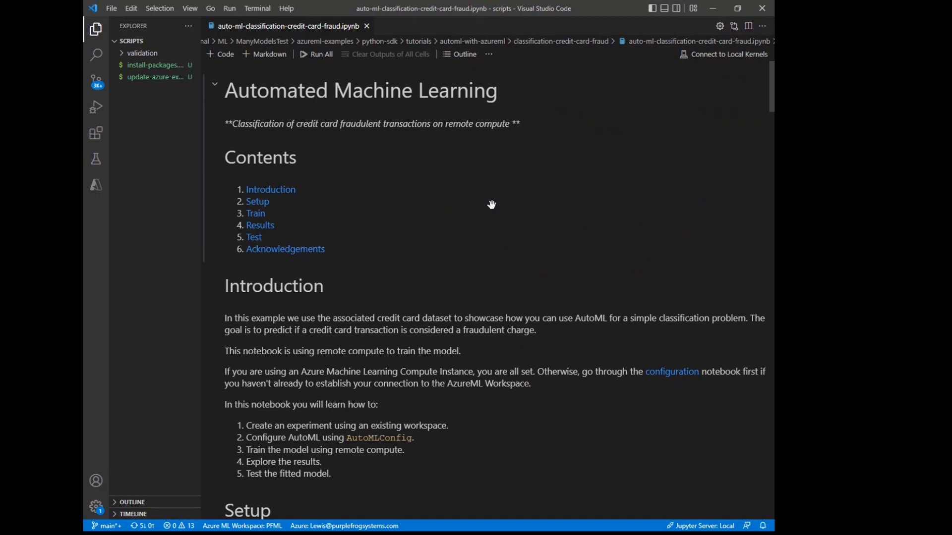
{"action": "scroll", "coordinate": [491, 204], "scroll_direction": "down", "scroll_amount": 6}
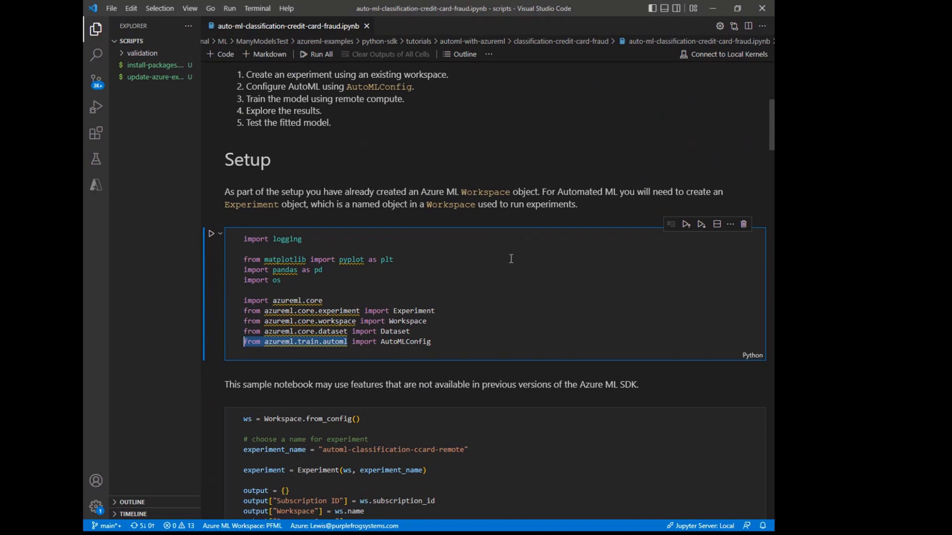
{"action": "left_click", "coordinate": [712, 15]}
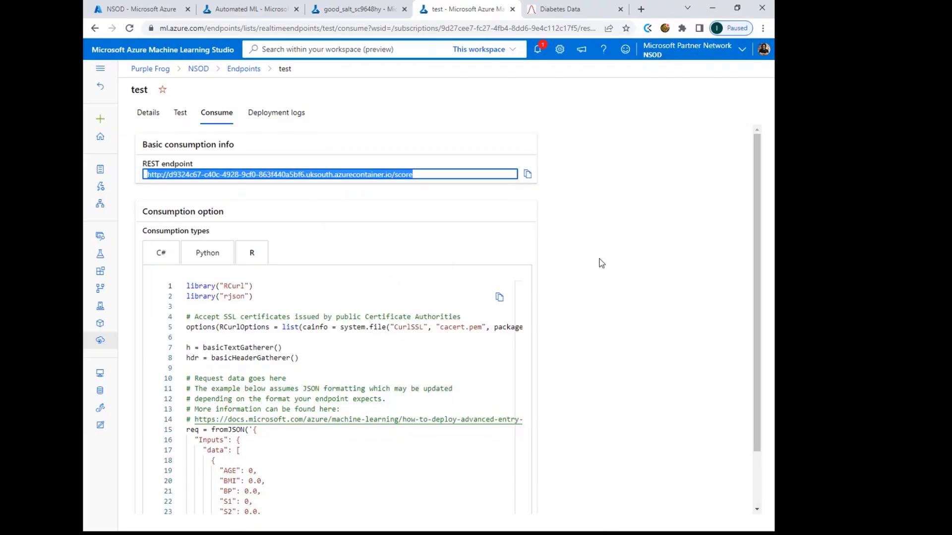
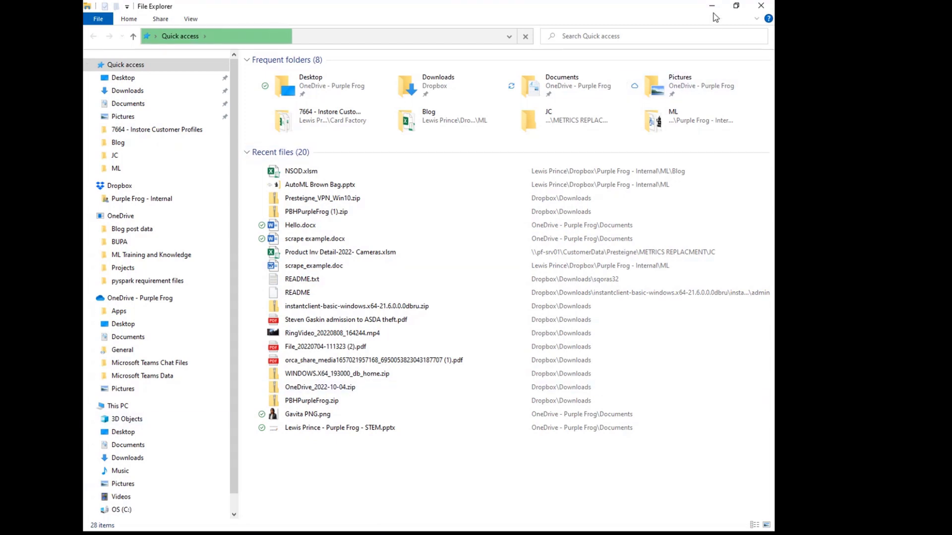
Open the recent workbook NSOD.xlsm from File Explorer in Excel and maximize its window
{"action": "double_click", "coordinate": [324, 173]}
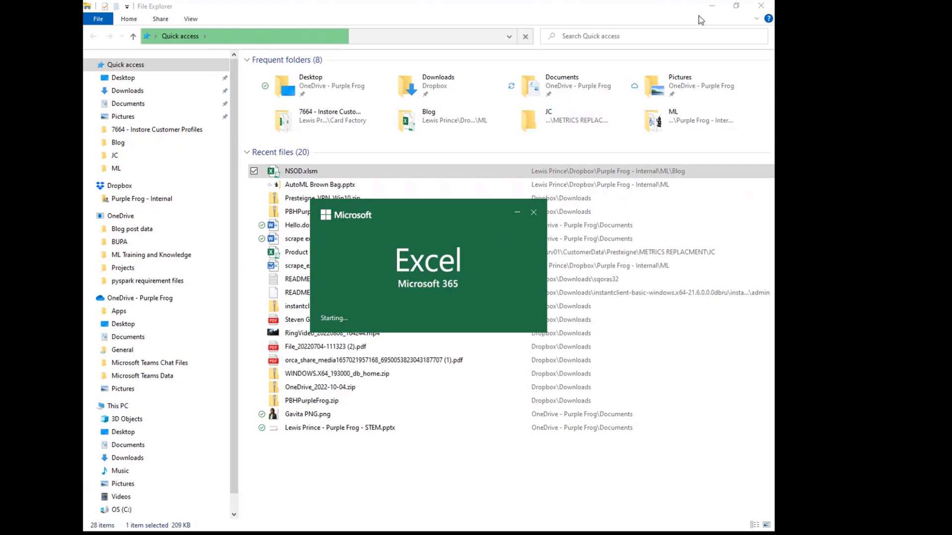
{"action": "left_click", "coordinate": [710, 9]}
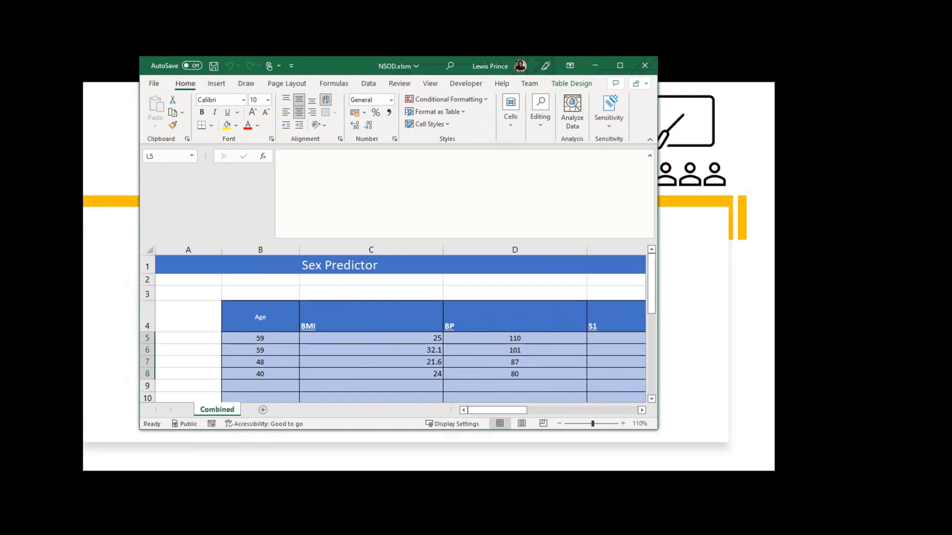
{"action": "left_click", "coordinate": [620, 66]}
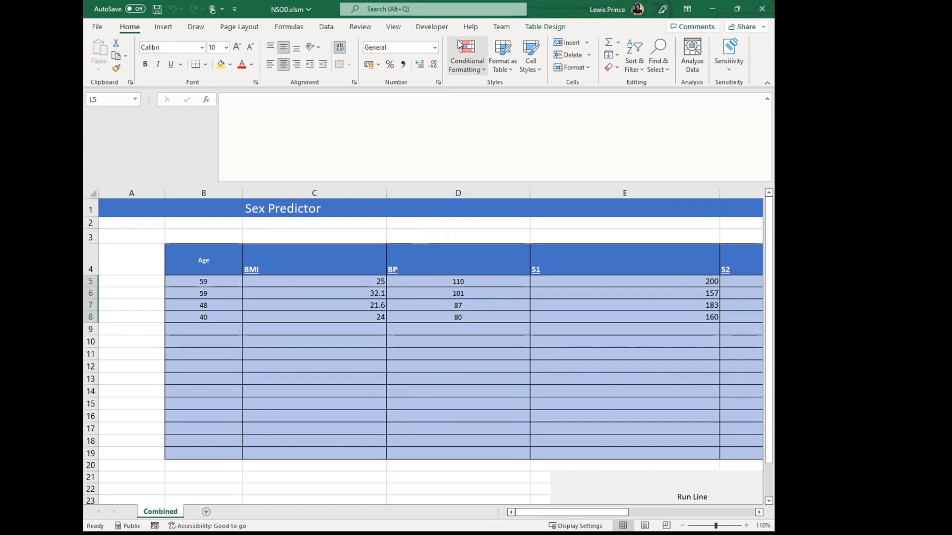
Open the workbook's Module1 macro code in the Visual Basic editor and enlarge the code area
{"action": "left_click", "coordinate": [432, 27]}
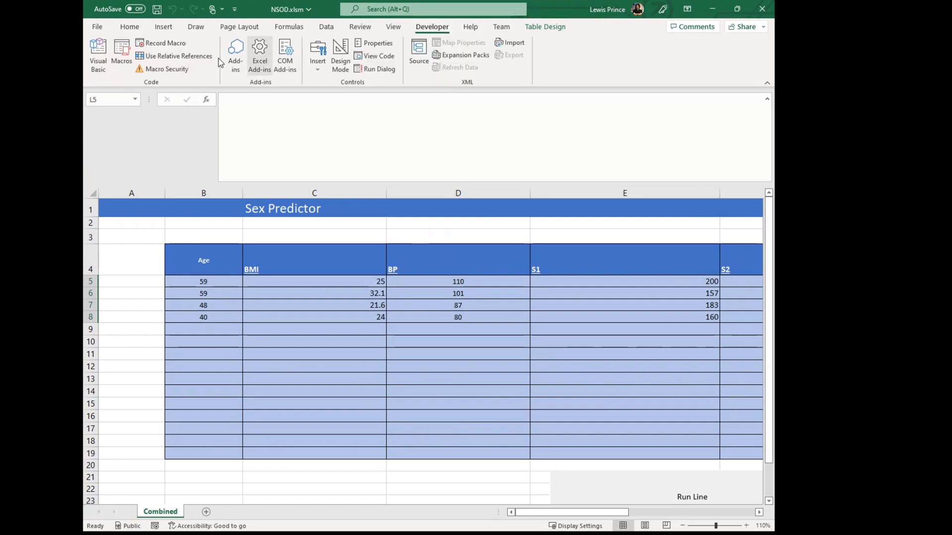
{"action": "left_click", "coordinate": [102, 61]}
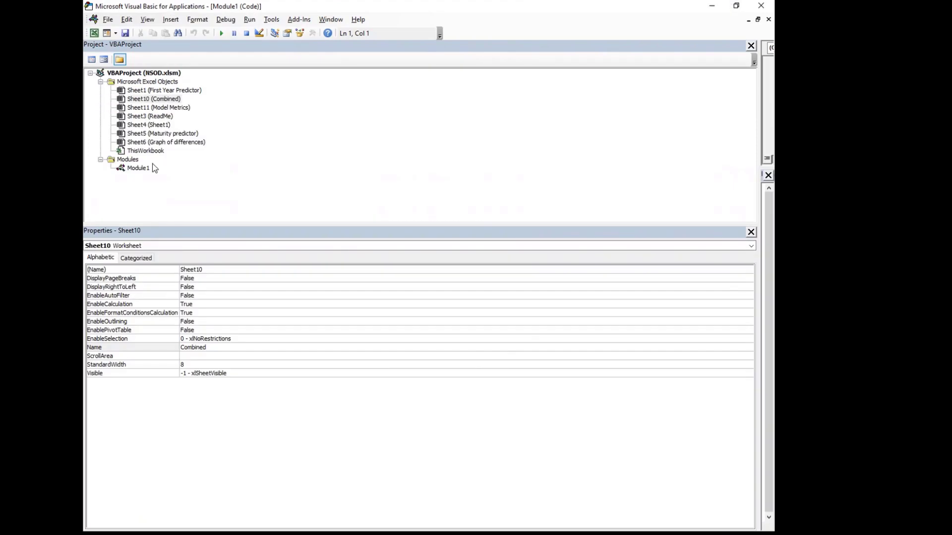
{"action": "left_click", "coordinate": [138, 168]}
{"action": "double_click", "coordinate": [132, 170]}
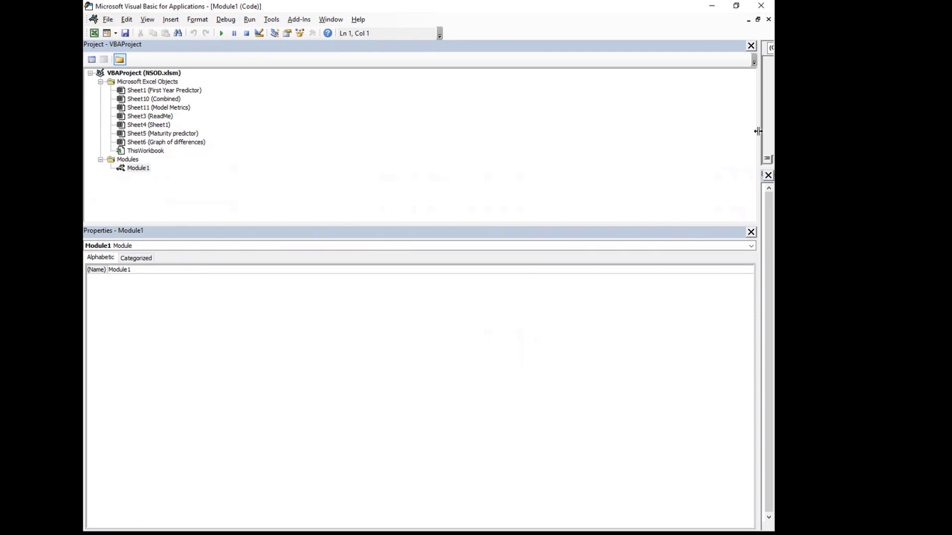
{"action": "left_click_drag", "start_coordinate": [759, 132], "coordinate": [163, 135]}
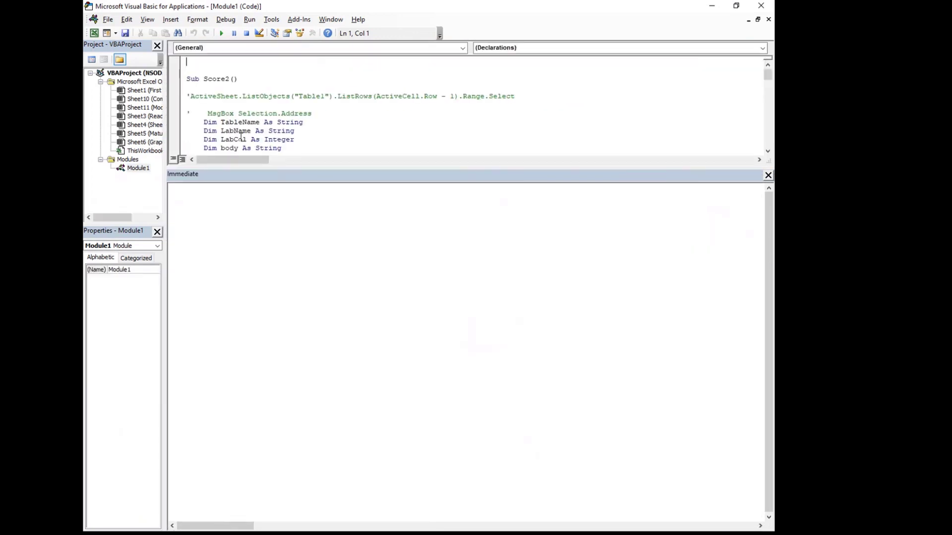
{"action": "left_click_drag", "start_coordinate": [392, 169], "coordinate": [388, 475]}
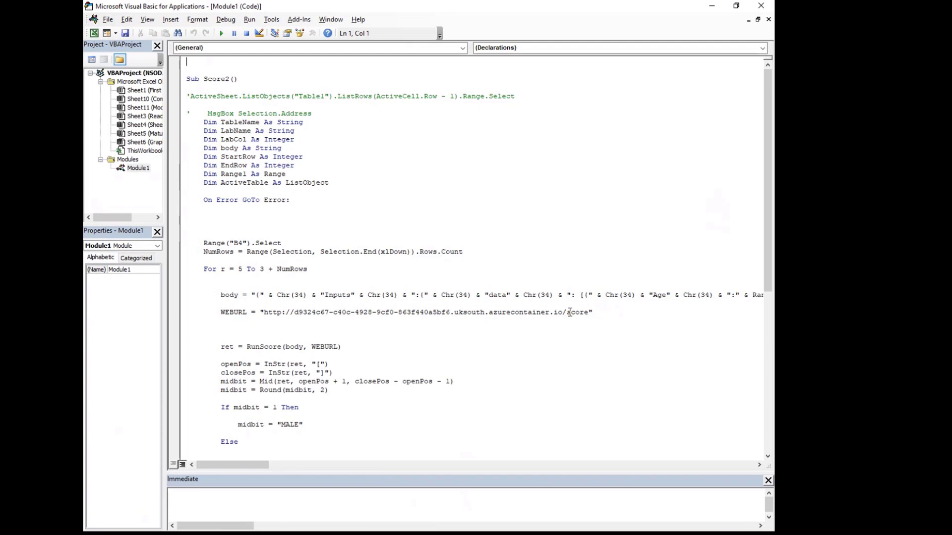
Examine how the Score2 macro calls the endpoint and writes its prediction, and read the RunScore HTTP request function
{"action": "scroll", "coordinate": [570, 313], "scroll_direction": "down", "scroll_amount": 3}
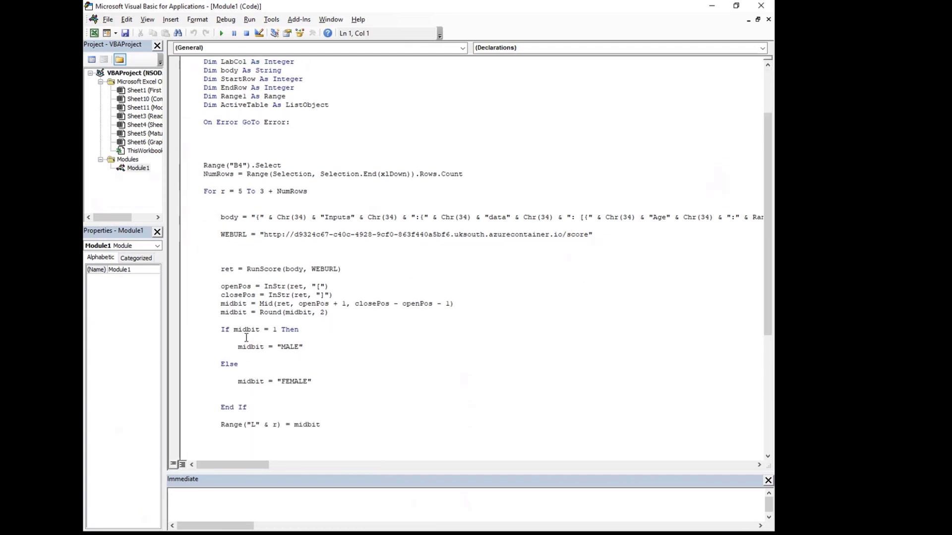
{"action": "scroll", "coordinate": [250, 337], "scroll_direction": "down", "scroll_amount": 2}
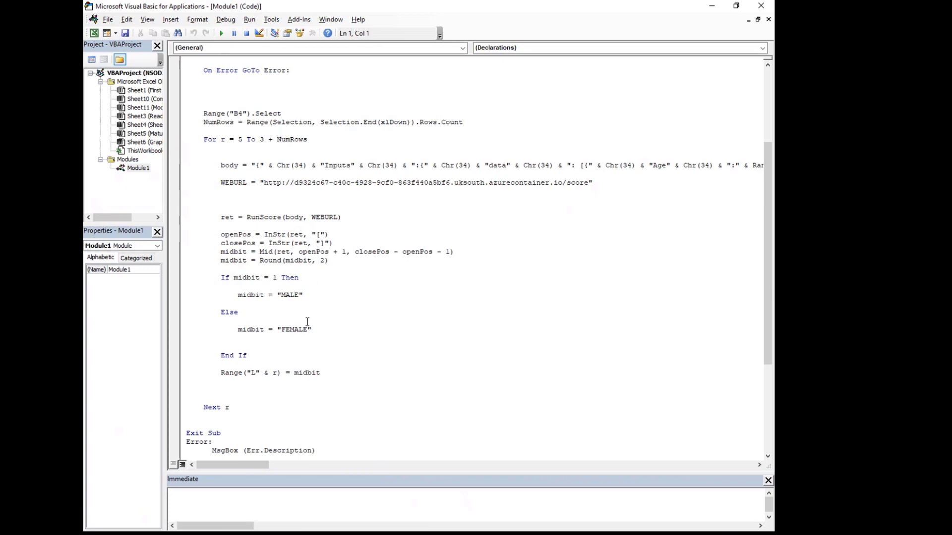
{"action": "scroll", "coordinate": [306, 322], "scroll_direction": "down", "scroll_amount": 6}
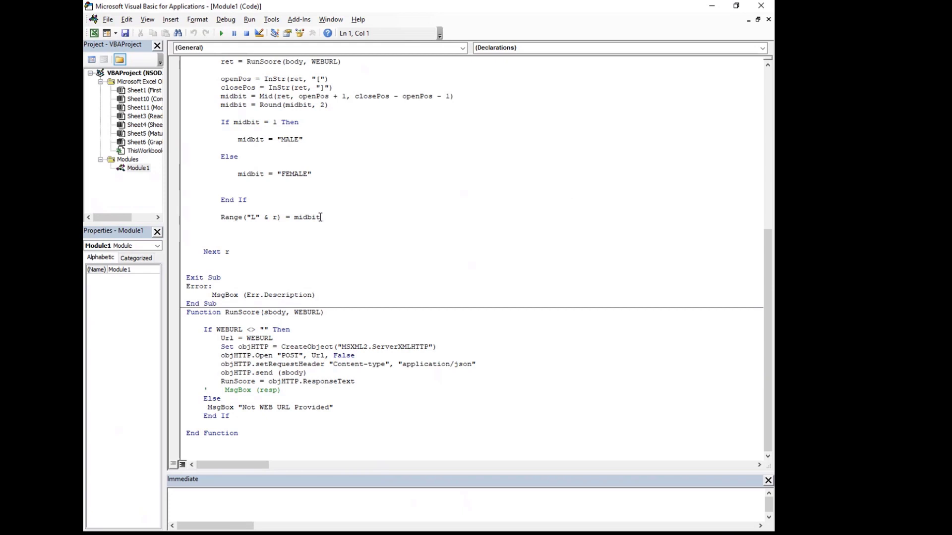
{"action": "scroll", "coordinate": [328, 235], "scroll_direction": "up", "scroll_amount": 1}
{"action": "scroll", "coordinate": [328, 235], "scroll_direction": "down", "scroll_amount": 1}
{"action": "left_click_drag", "start_coordinate": [291, 431], "coordinate": [177, 313]}
{"action": "left_click", "coordinate": [280, 373]}
{"action": "left_click", "coordinate": [712, 5]}
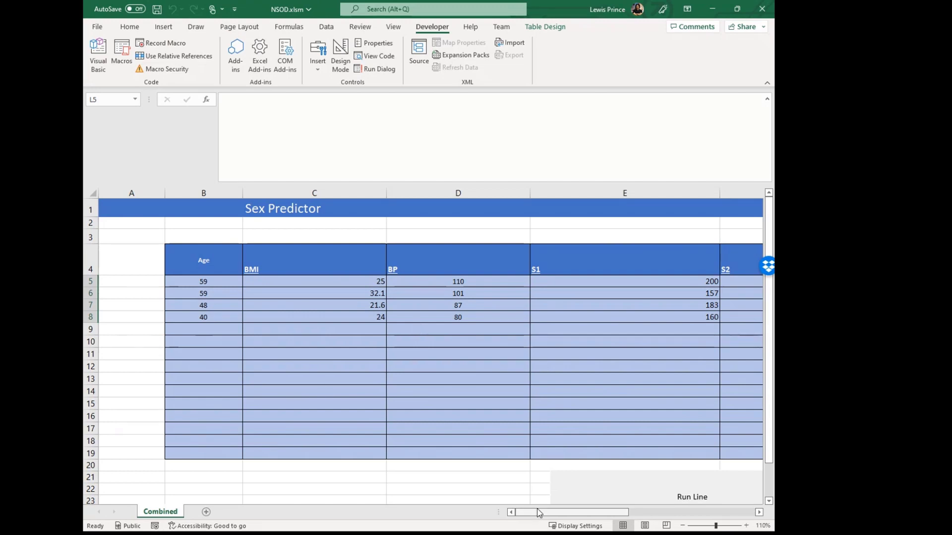
Run the scoring macro on the Sex Predictor sheet and review the predictions in the SEX column
{"action": "mouse_move", "coordinate": [570, 512]}
{"action": "left_mouse_down"}
{"action": "mouse_move", "coordinate": [724, 513]}
{"action": "mouse_move", "coordinate": [570, 513]}
{"action": "left_mouse_up"}
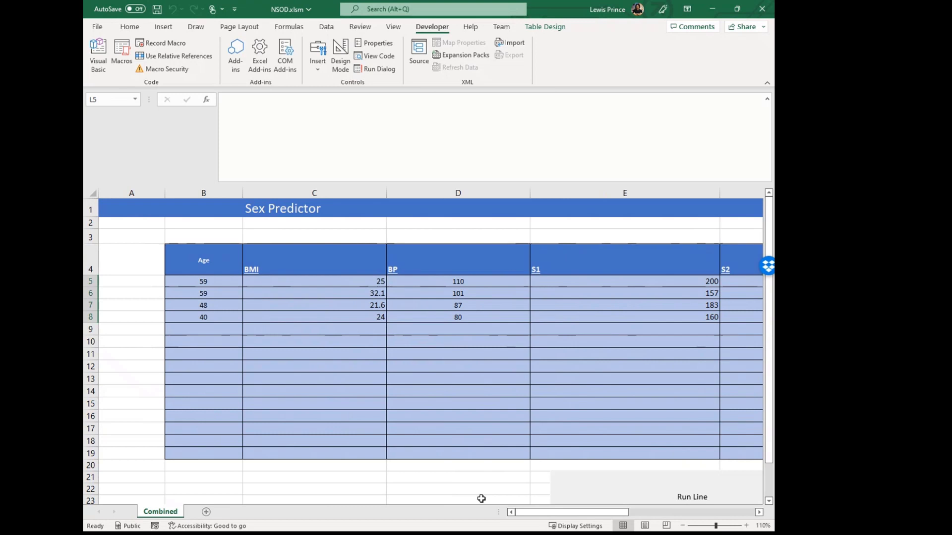
{"action": "left_click", "coordinate": [626, 478]}
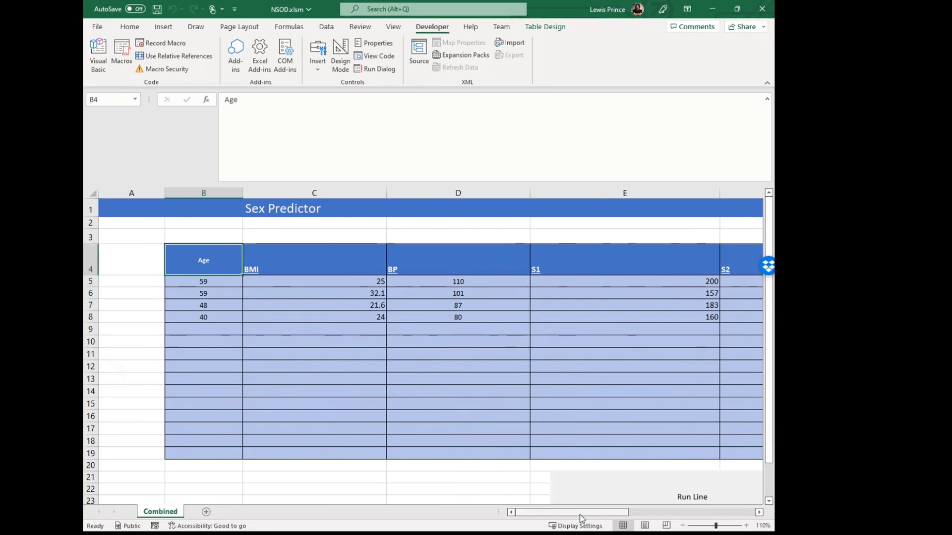
{"action": "left_click_drag", "start_coordinate": [579, 514], "coordinate": [734, 514]}
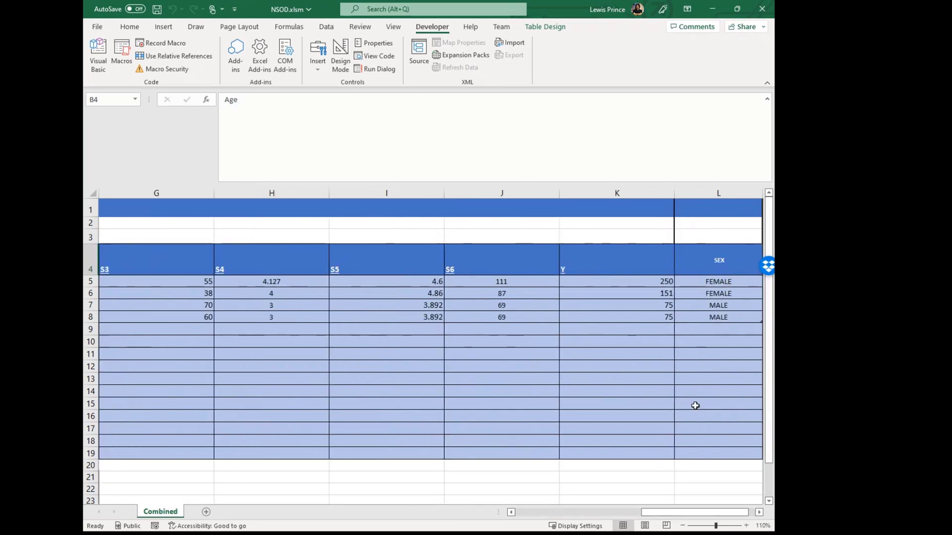
{"action": "left_click_drag", "start_coordinate": [682, 515], "coordinate": [540, 515]}
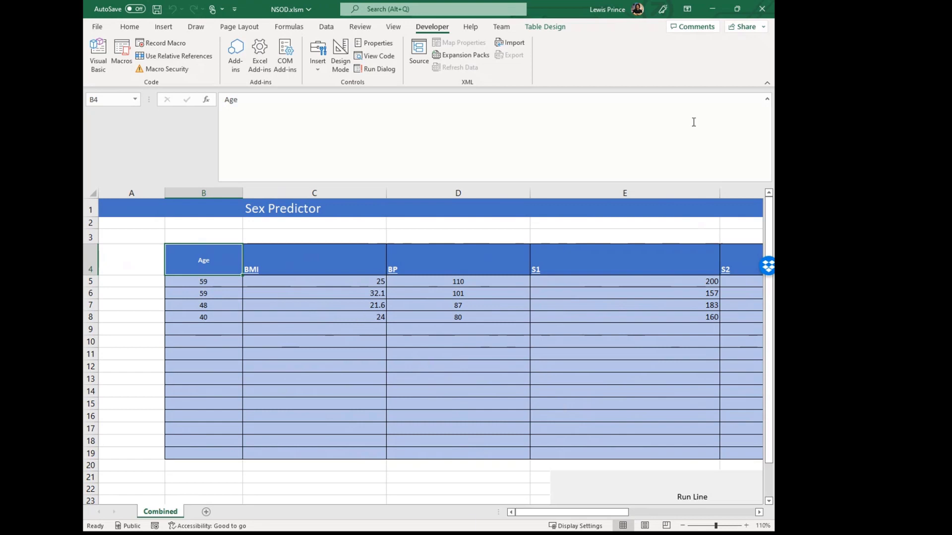
{"action": "left_click", "coordinate": [715, 12]}
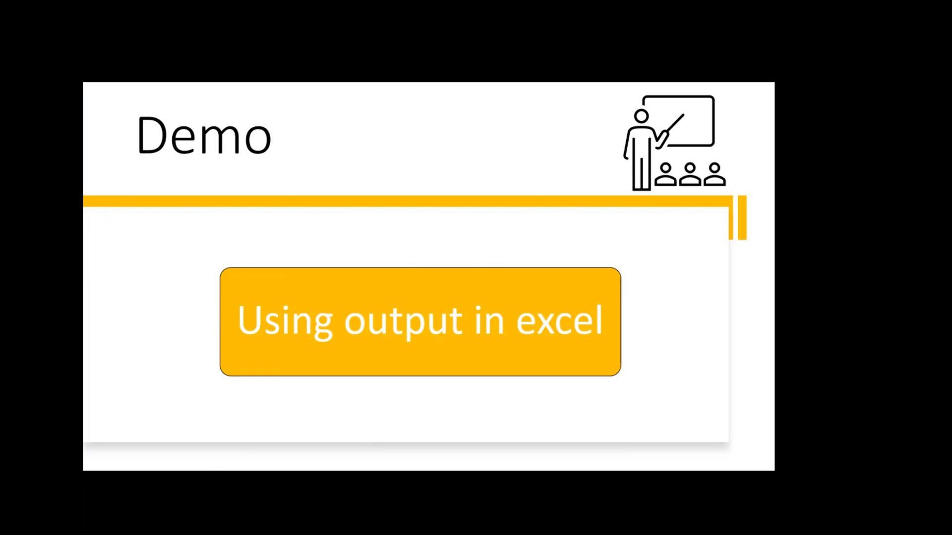
{"action": "key", "text": "Right"}
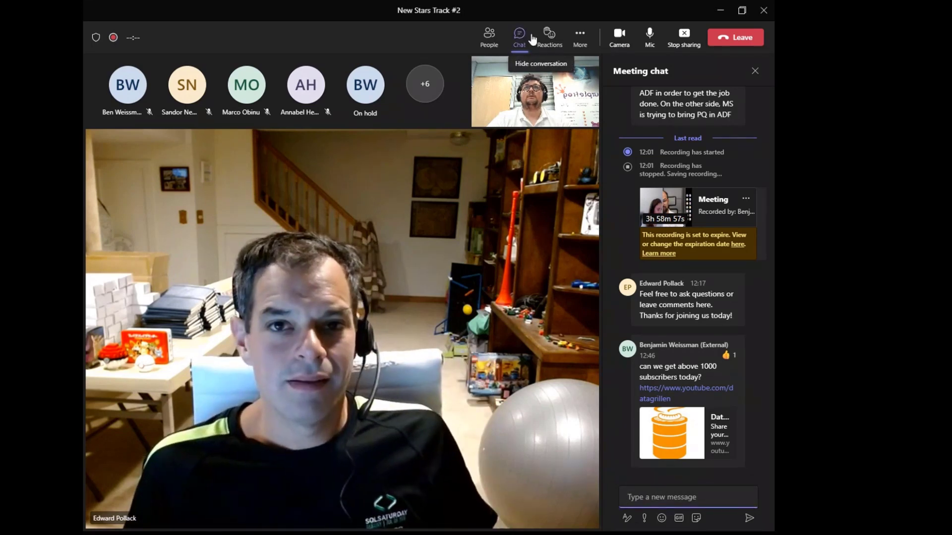
{"action": "left_click_drag", "start_coordinate": [538, 4], "coordinate": [951, 297]}
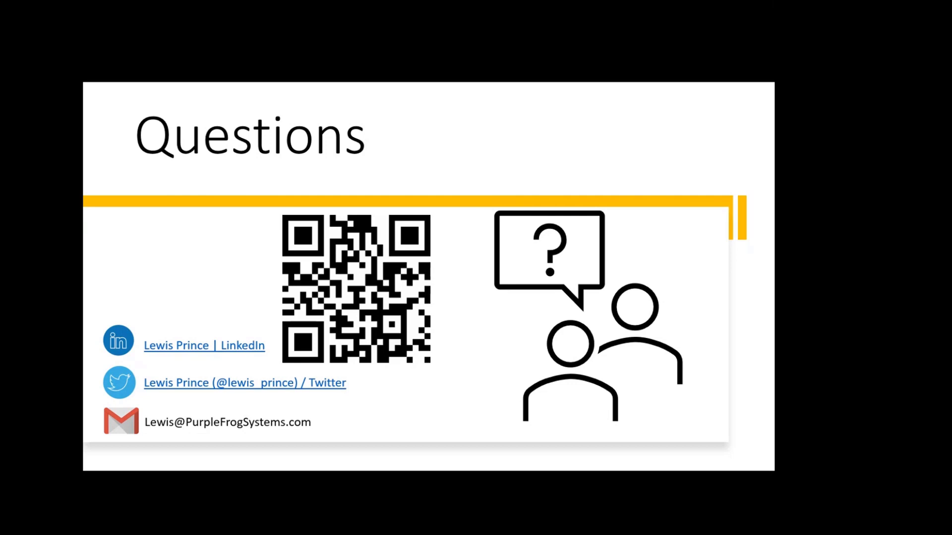
{"action": "left_click", "coordinate": [684, 147]}
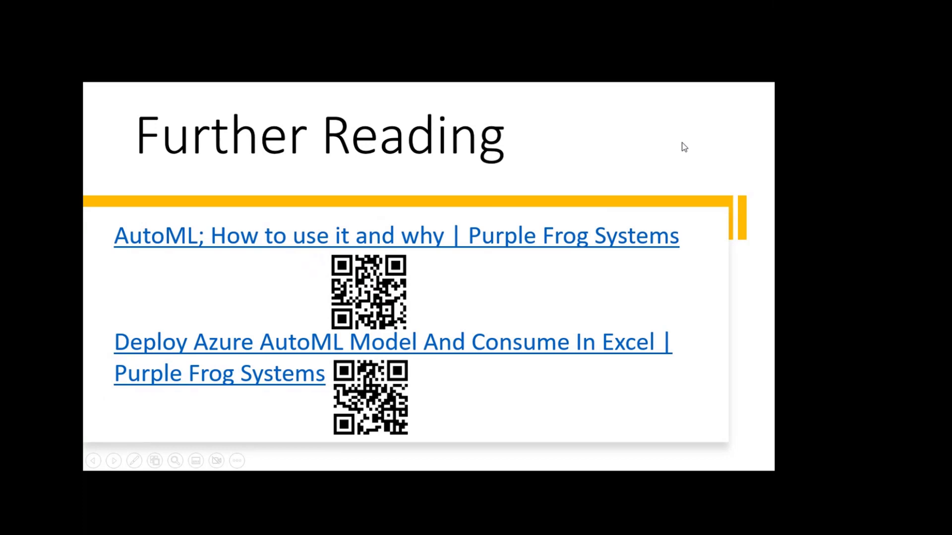